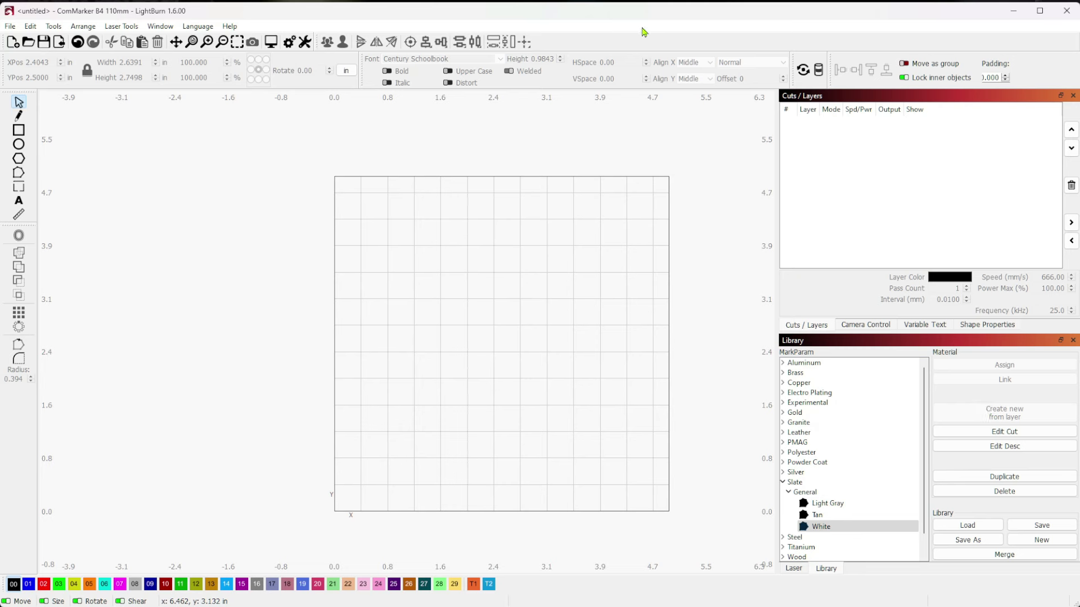
# Step: Turn on the Art Library panel and show its Monograms graphics
pyautogui.rightClick(659, 38)
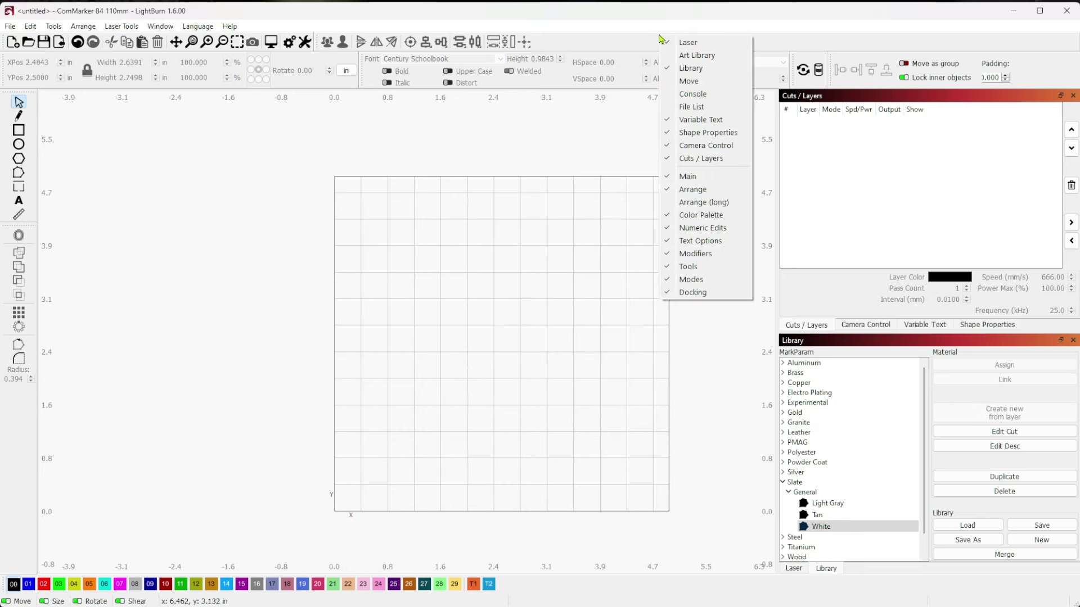
pyautogui.click(698, 55)
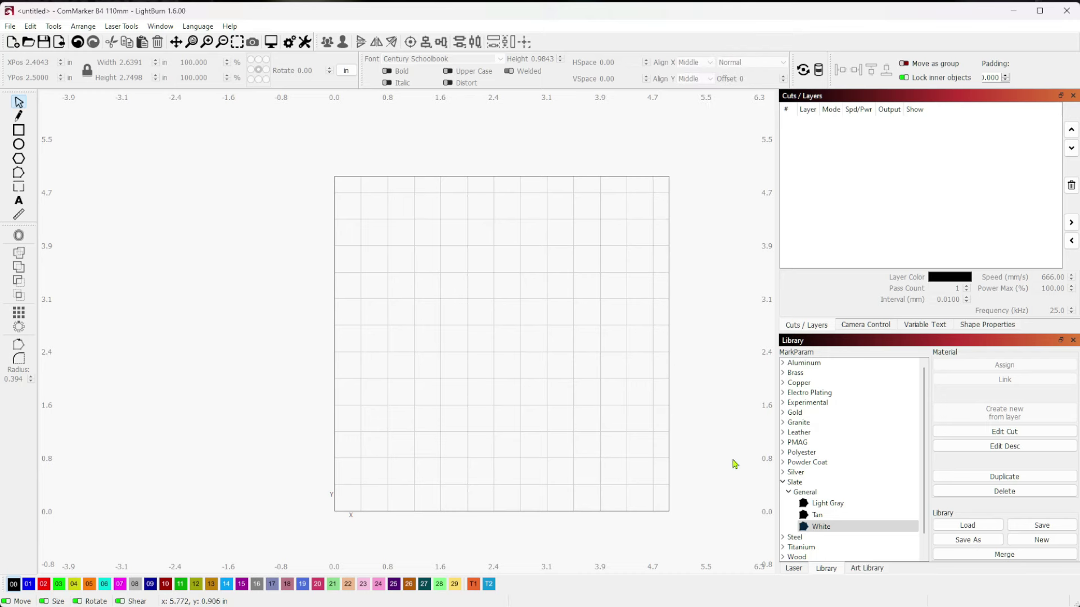
pyautogui.click(867, 568)
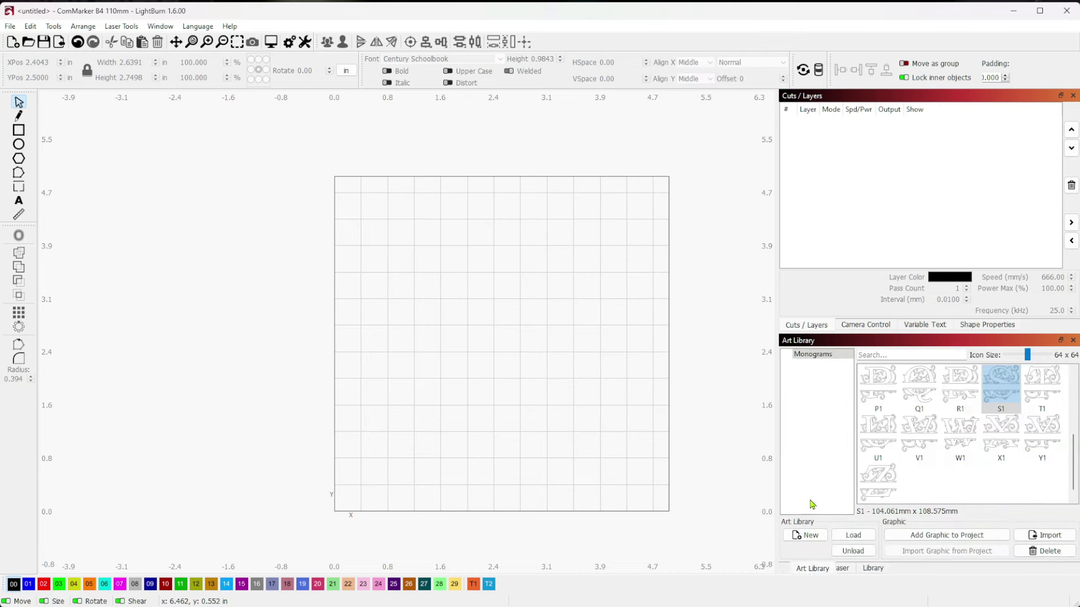
# Step: Float the Art Library on the left, narrow it, and pan the wider canvas
pyautogui.moveTo(818, 508); pyautogui.dragTo(62, 225)
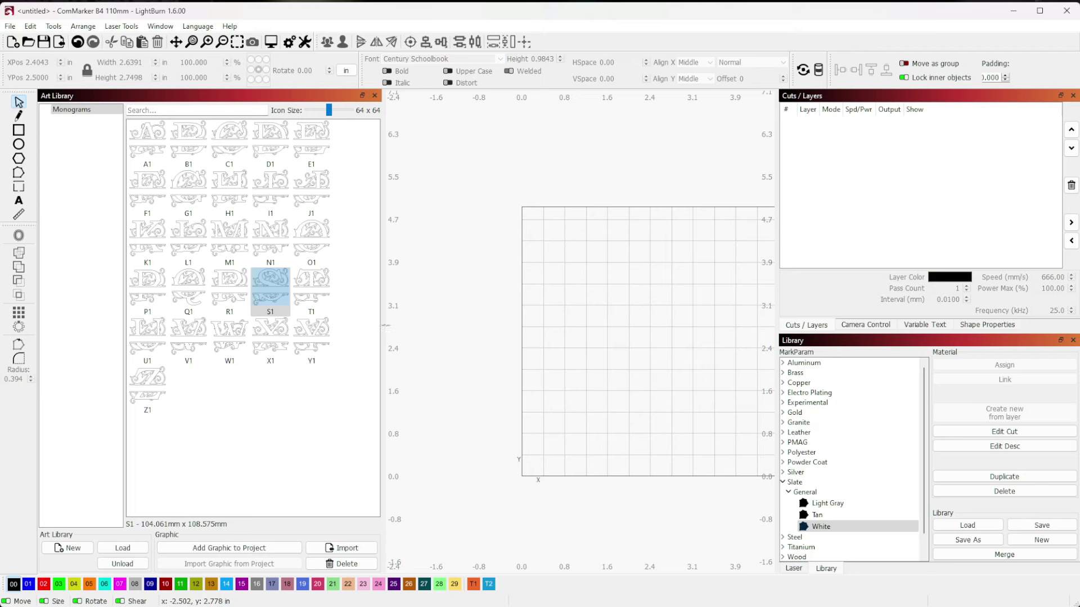
pyautogui.moveTo(386, 325); pyautogui.dragTo(284, 327)
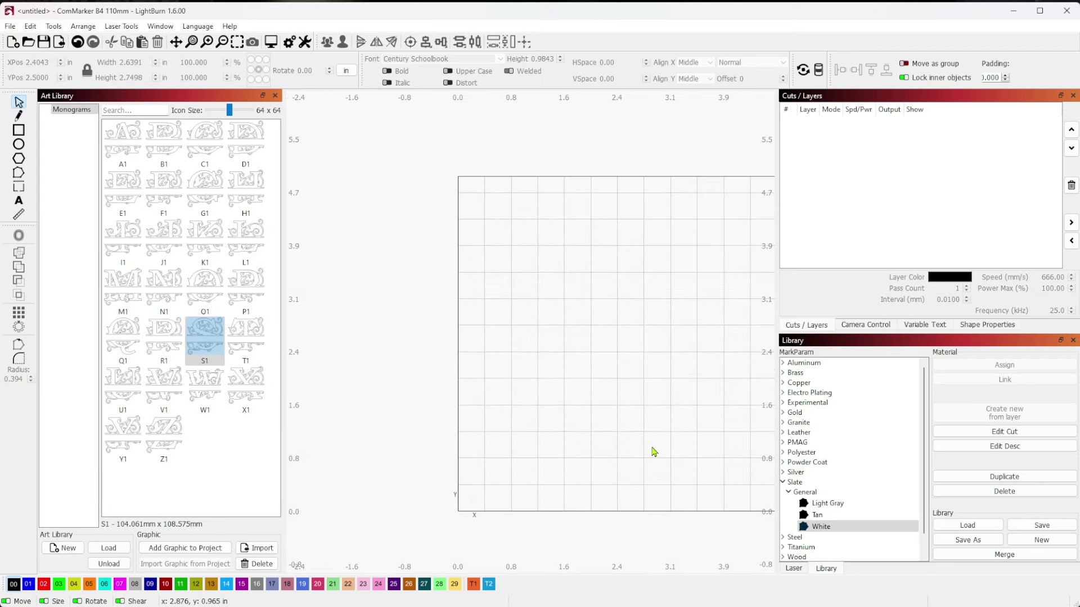
pyautogui.moveTo(654, 452); pyautogui.dragTo(538, 413)
pyautogui.press('space')
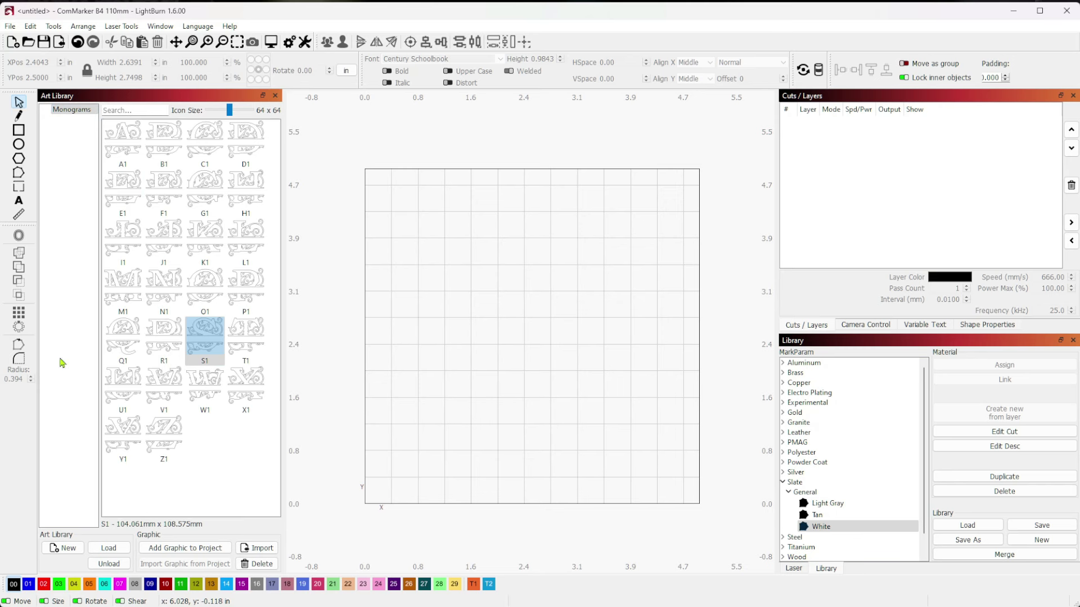
# Step: Create and save a new empty art library named 'Sample Video'
pyautogui.click(76, 206)
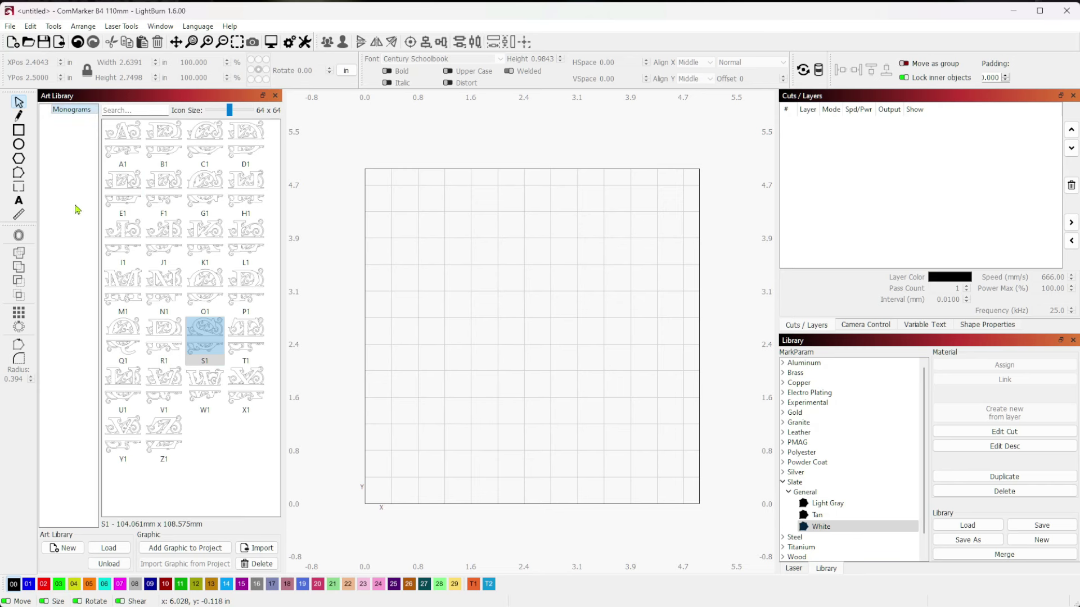
pyautogui.click(68, 549)
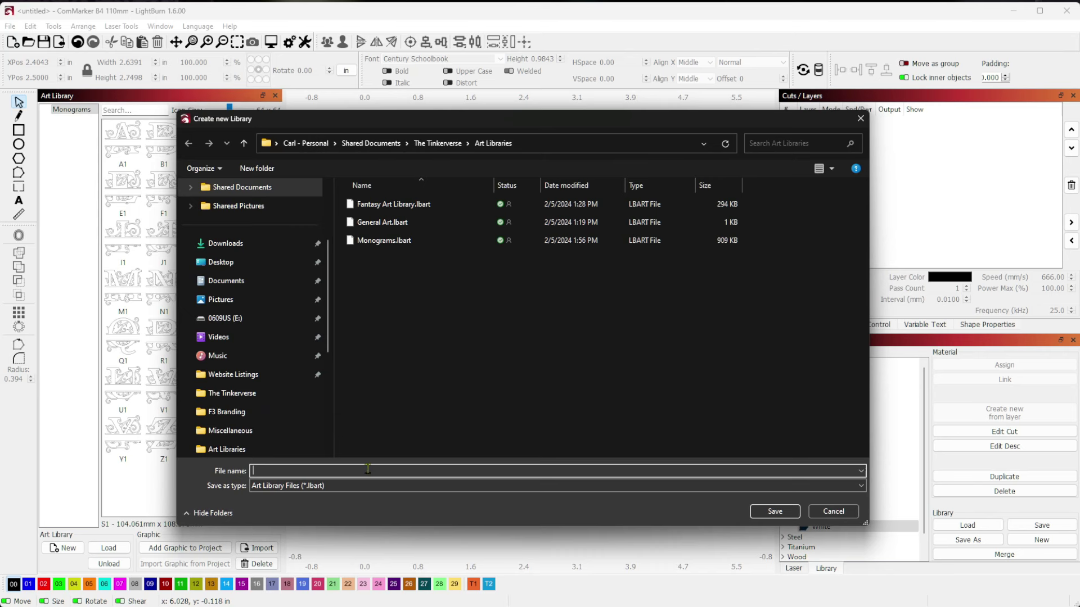
pyautogui.write('Sample Video')
pyautogui.click(771, 511)
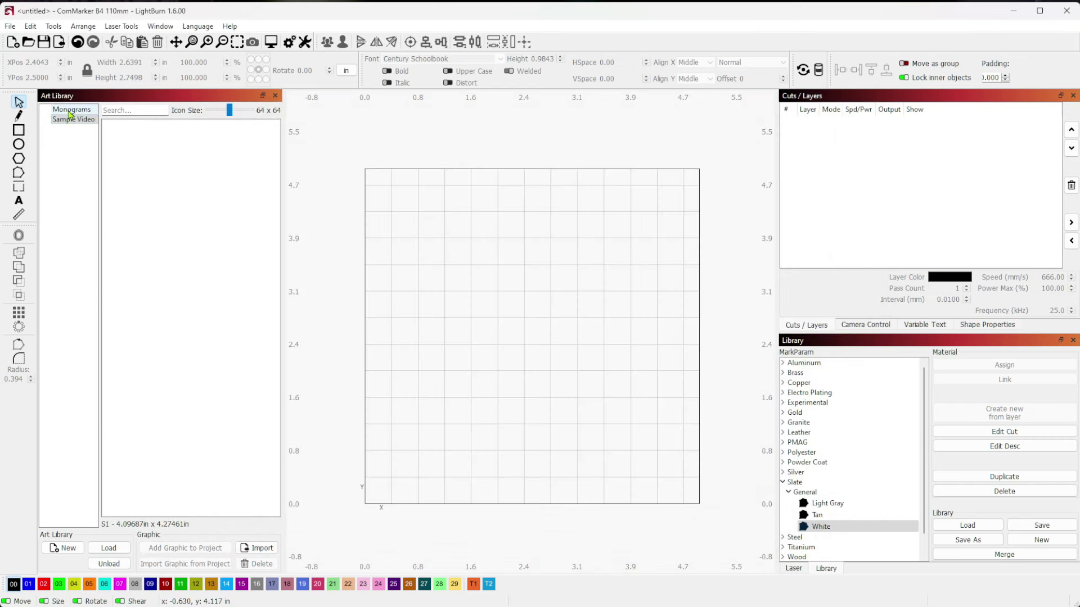
# Step: Unload the Sample Video library, then load Sample Video.lbart back in
pyautogui.click(72, 109)
pyautogui.click(71, 120)
pyautogui.click(72, 109)
pyautogui.click(72, 120)
pyautogui.click(110, 563)
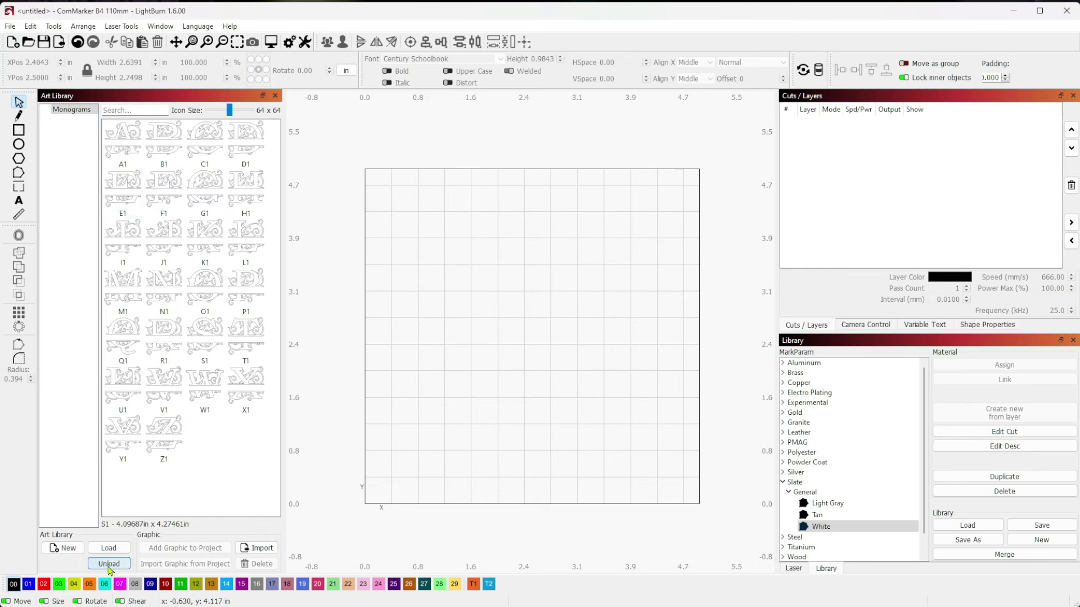
pyautogui.click(108, 548)
pyautogui.click(332, 258)
pyautogui.click(774, 511)
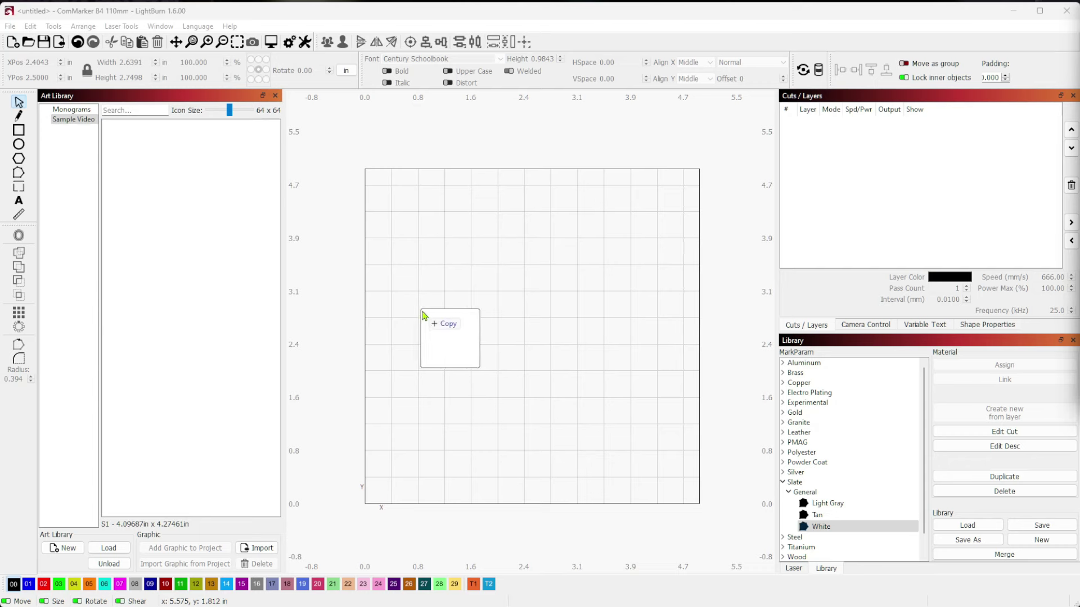
# Step: Import the monogram design file onto the coaster canvas
pyautogui.moveTo(427, 315); pyautogui.dragTo(530, 336)
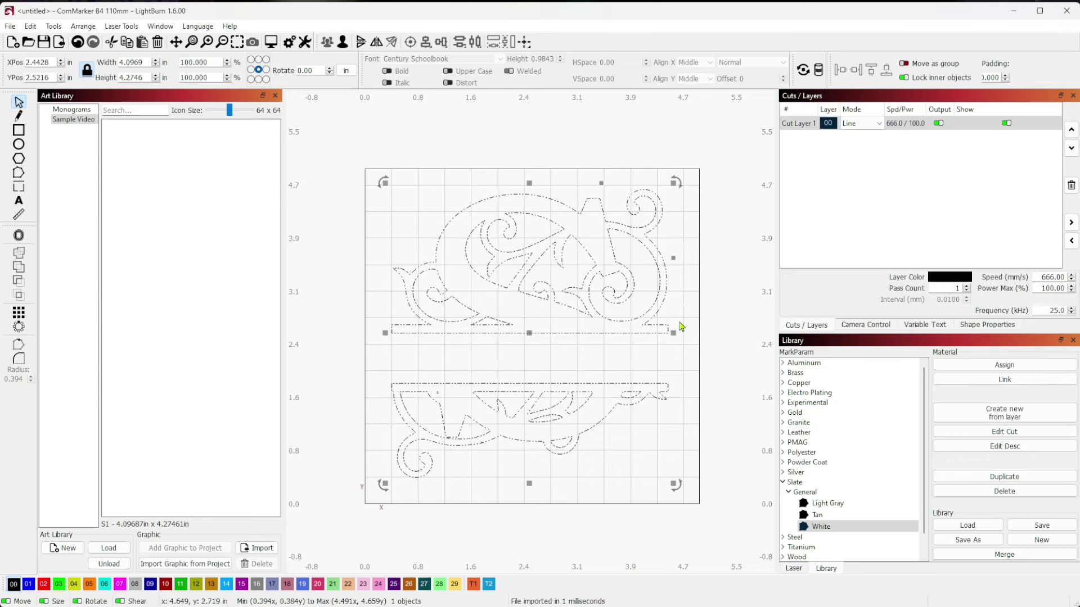
pyautogui.click(717, 329)
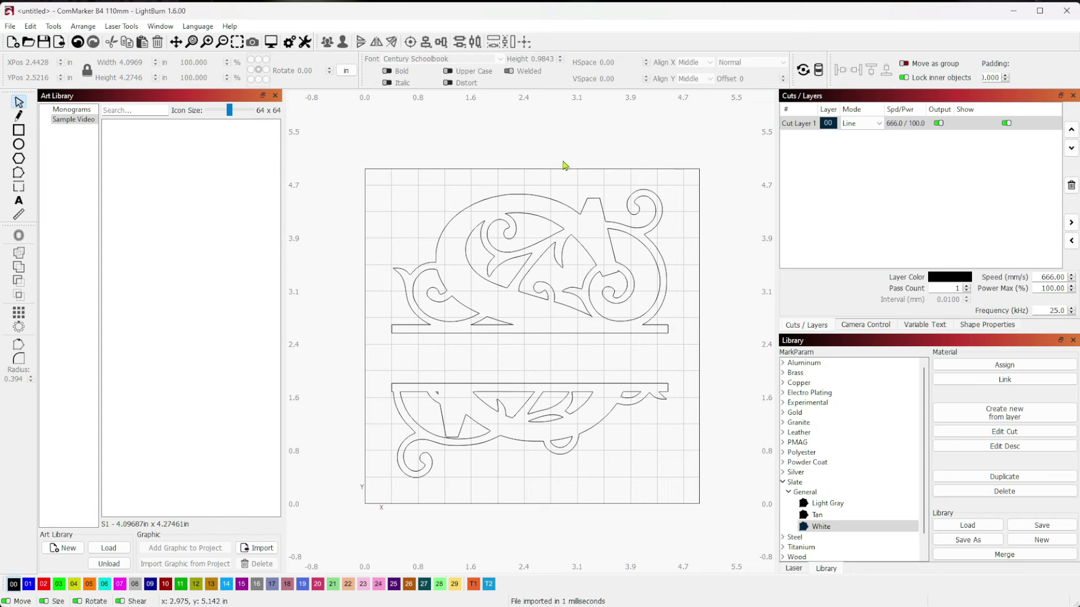
pyautogui.doubleClick(523, 195)
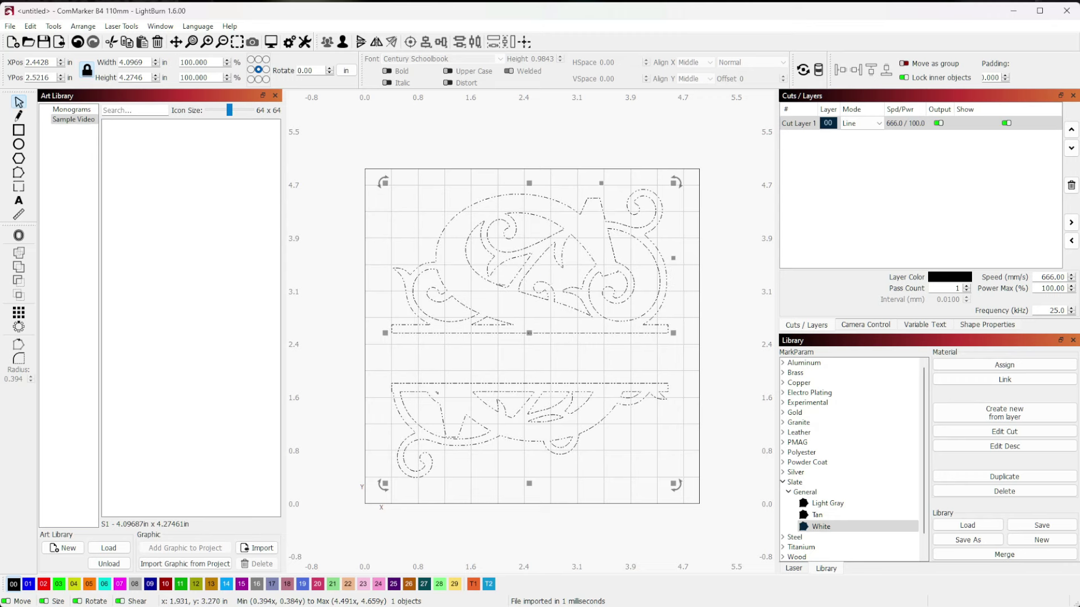
pyautogui.moveTo(526, 284); pyautogui.dragTo(541, 122)
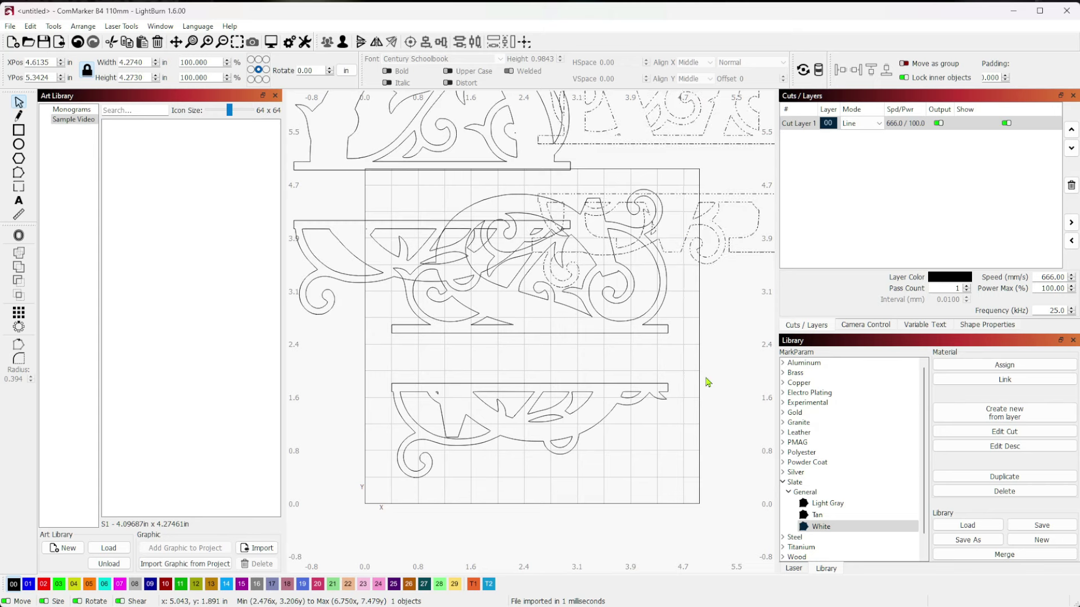
# Step: Delete the stray duplicate and align the remaining monogram over the original
pyautogui.doubleClick(528, 211)
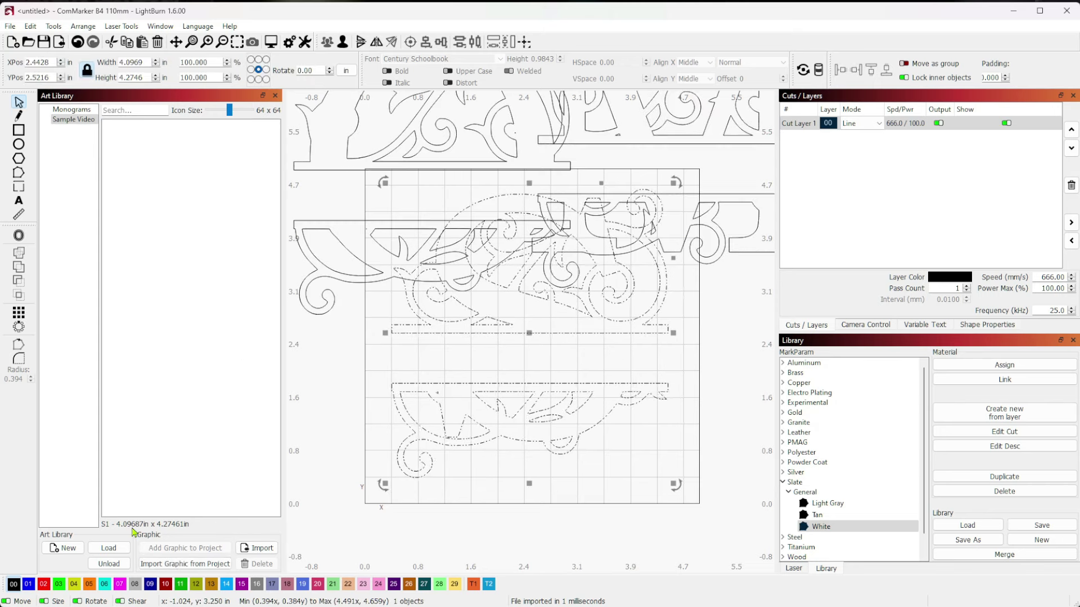
pyautogui.click(339, 173)
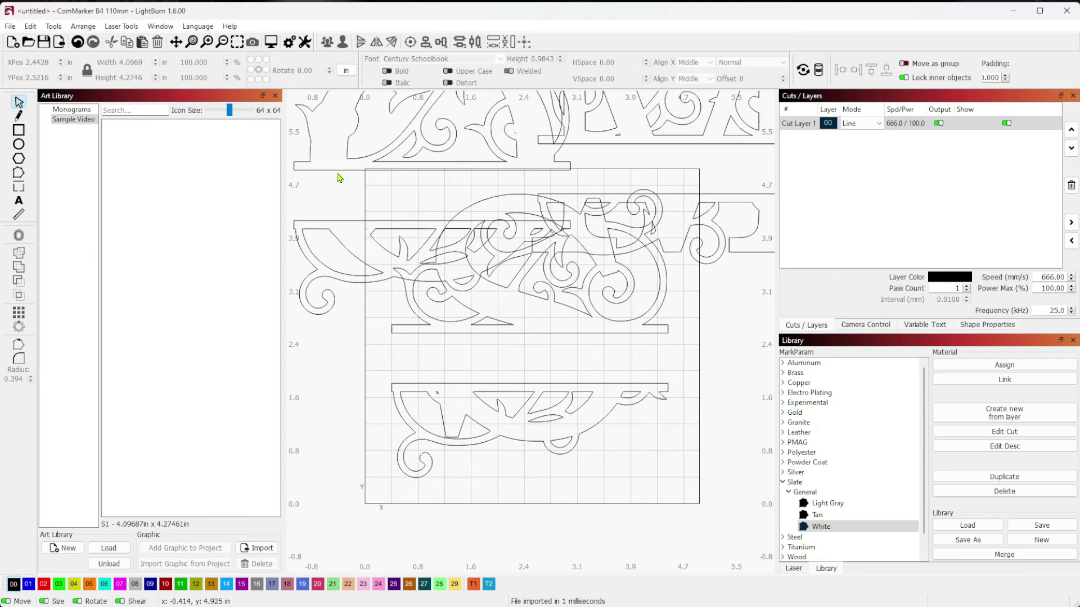
pyautogui.click(339, 173)
pyautogui.press('Delete')
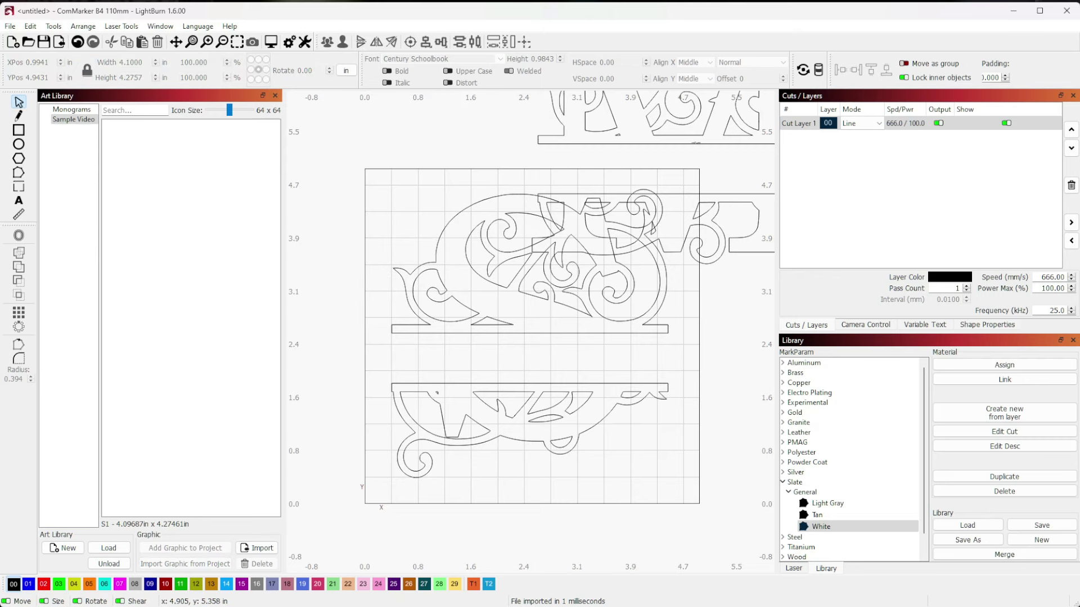
pyautogui.moveTo(696, 141); pyautogui.dragTo(550, 309)
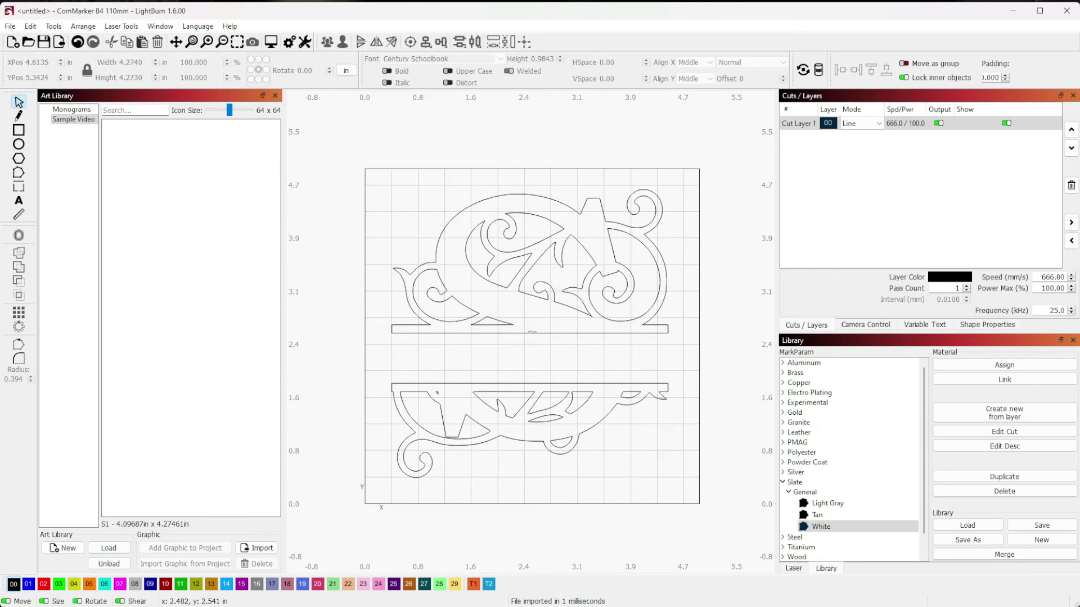
pyautogui.click(396, 453)
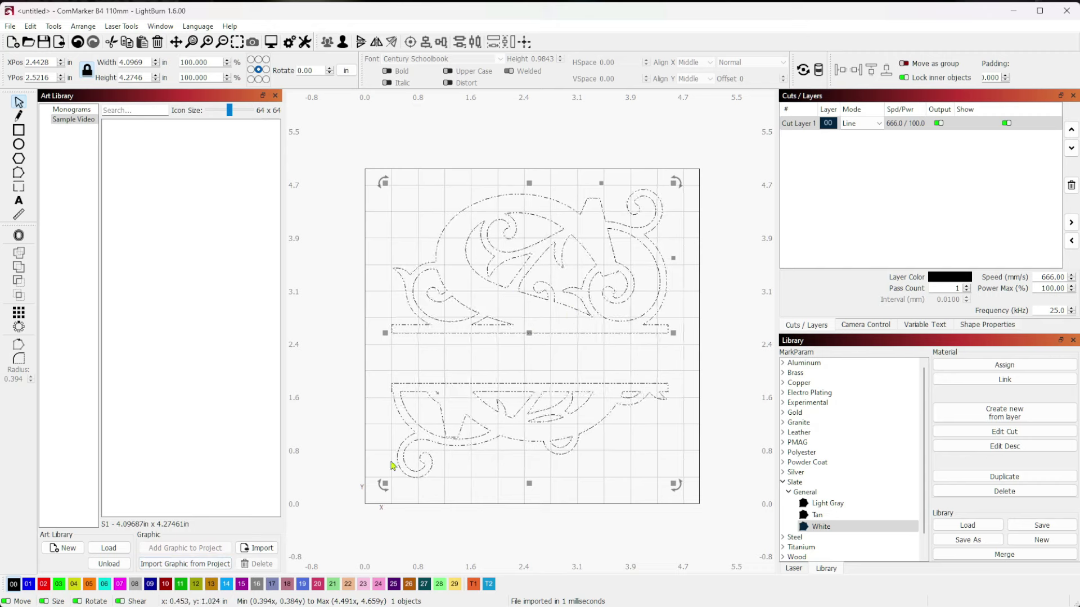
# Step: Save the monogram into the Sample Video library as S1, then delete it from the canvas
pyautogui.click(191, 564)
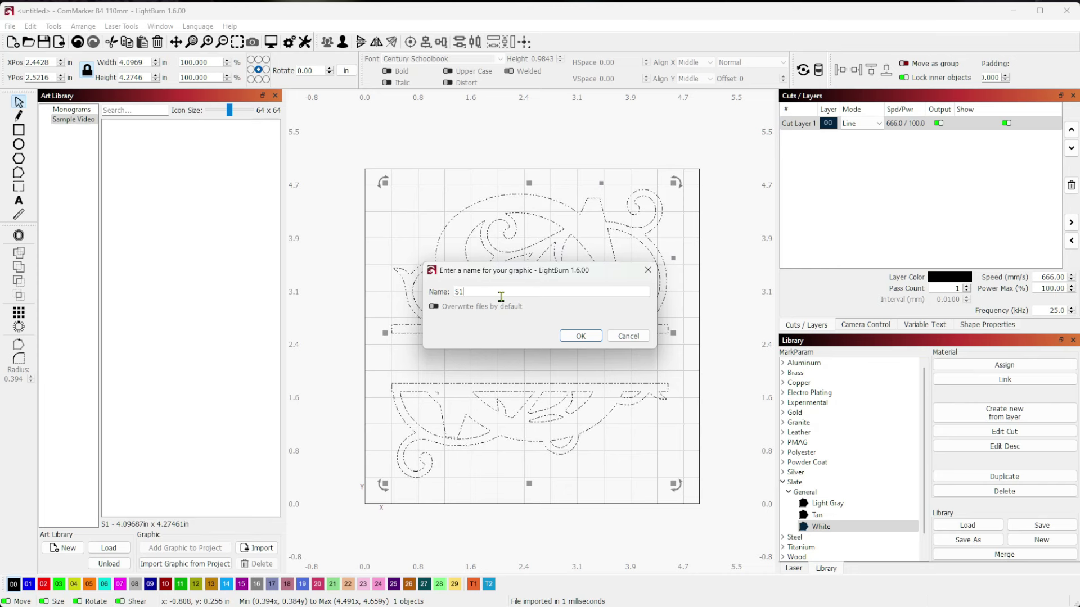
pyautogui.press('Return')
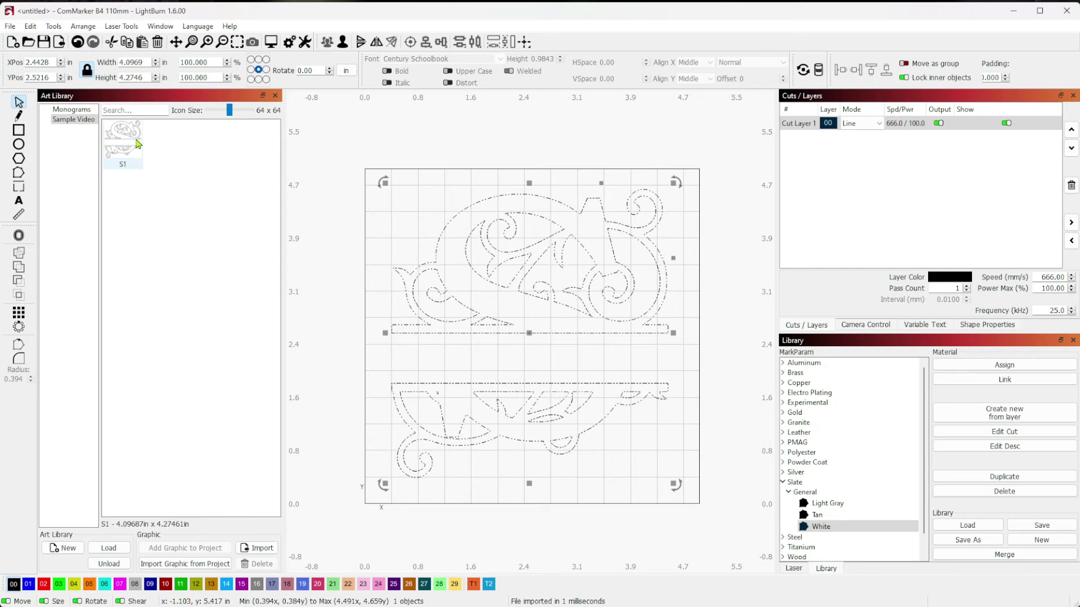
pyautogui.click(610, 154)
pyautogui.moveTo(398, 166); pyautogui.dragTo(735, 510)
pyautogui.press('Delete')
# Step: Place the J1 monogram from the Monograms library onto the canvas
pyautogui.click(71, 109)
pyautogui.click(167, 235)
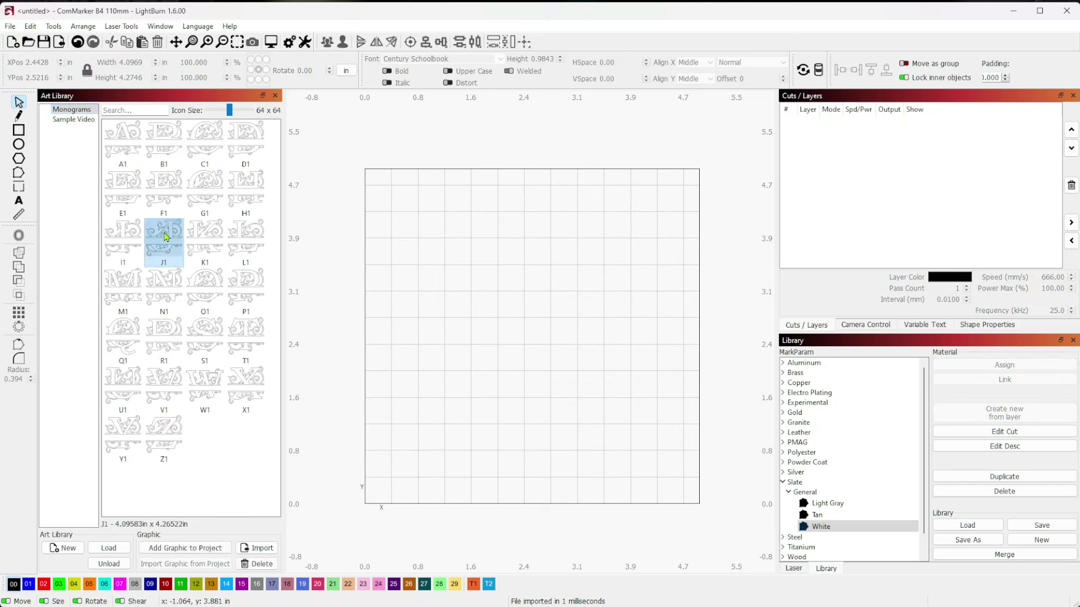
pyautogui.moveTo(166, 238); pyautogui.dragTo(428, 301)
pyautogui.press('Delete')
pyautogui.click(185, 547)
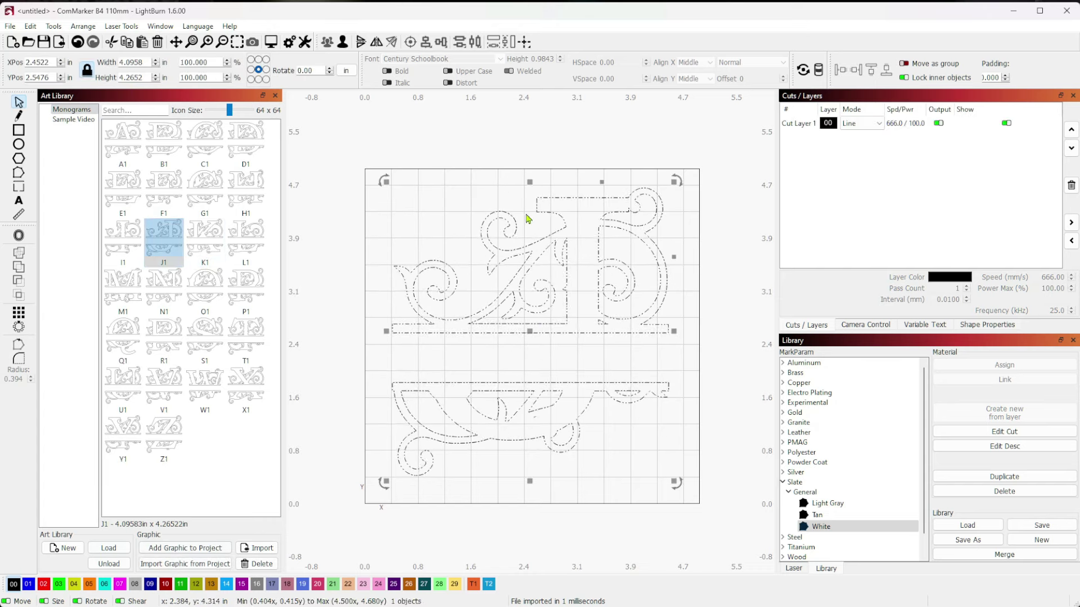
# Step: Select the J1 monogram and delete it from the canvas
pyautogui.click(497, 157)
pyautogui.moveTo(366, 158); pyautogui.dragTo(703, 488)
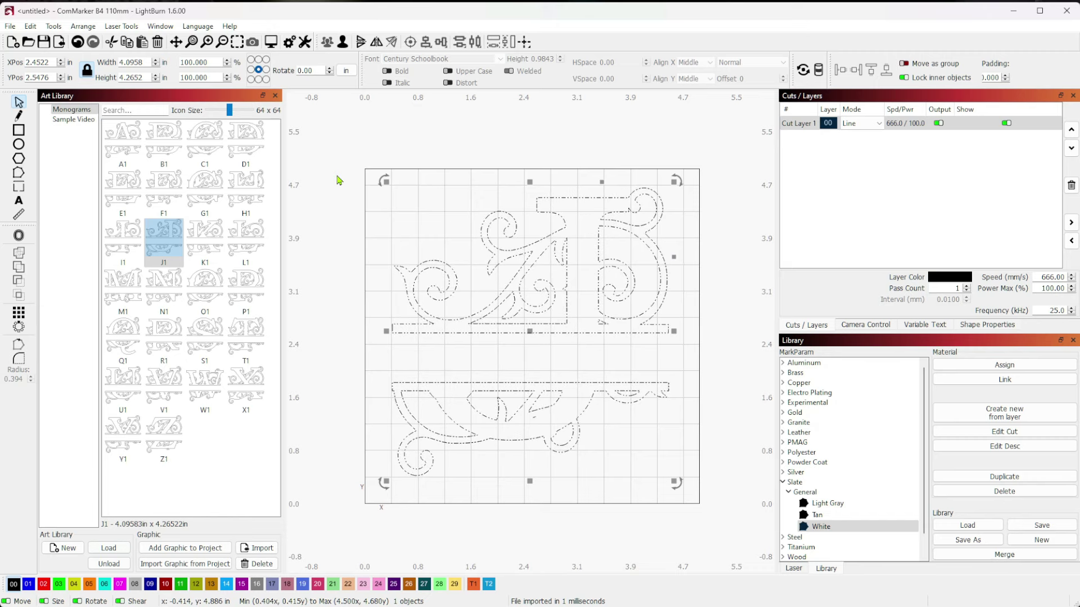
pyautogui.click(433, 145)
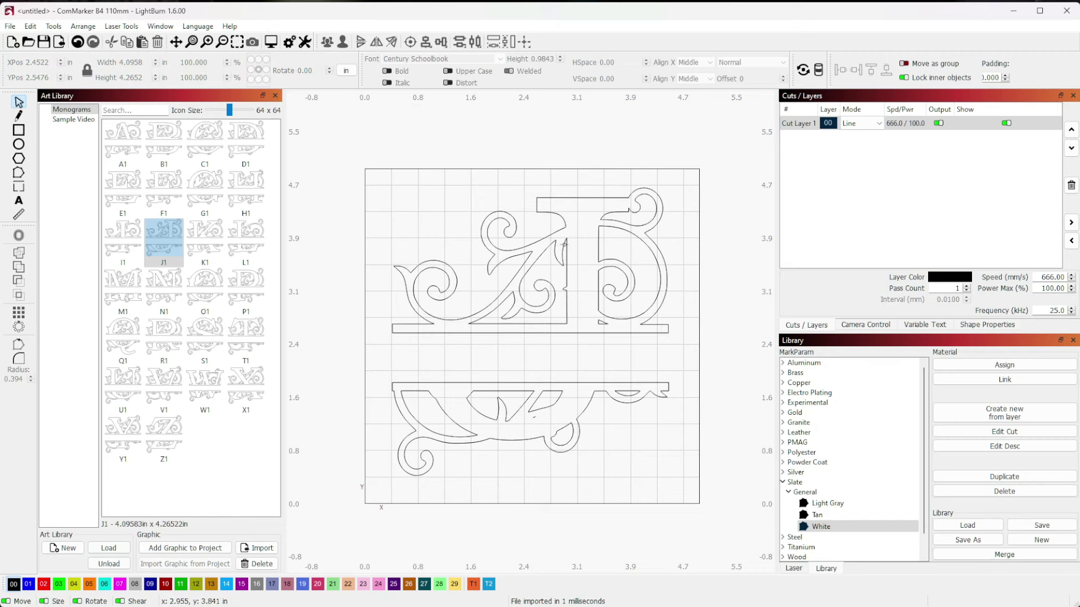
pyautogui.click(602, 281)
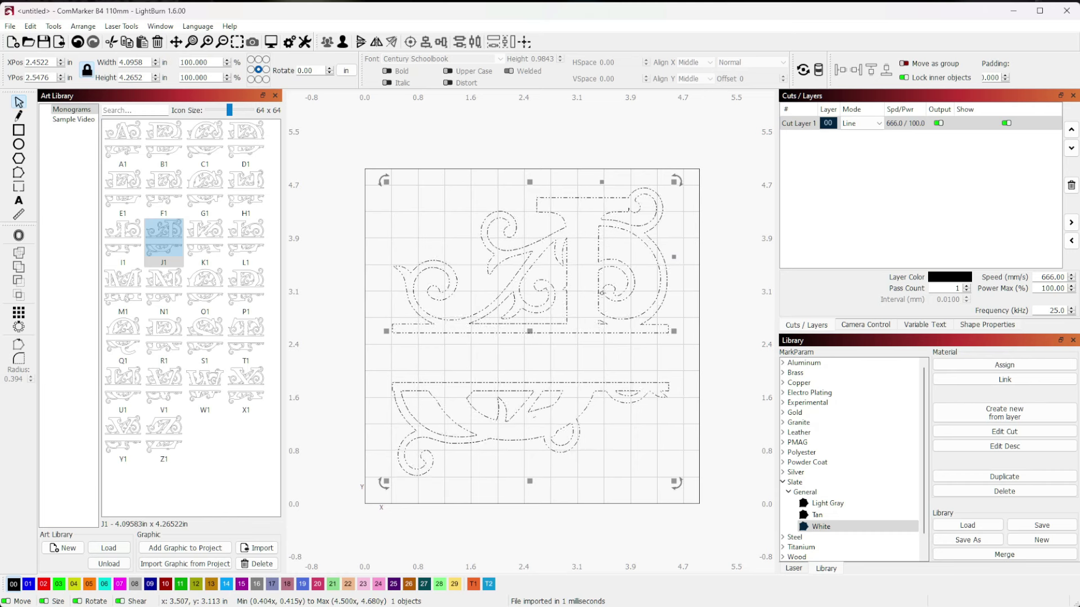
pyautogui.press('Delete')
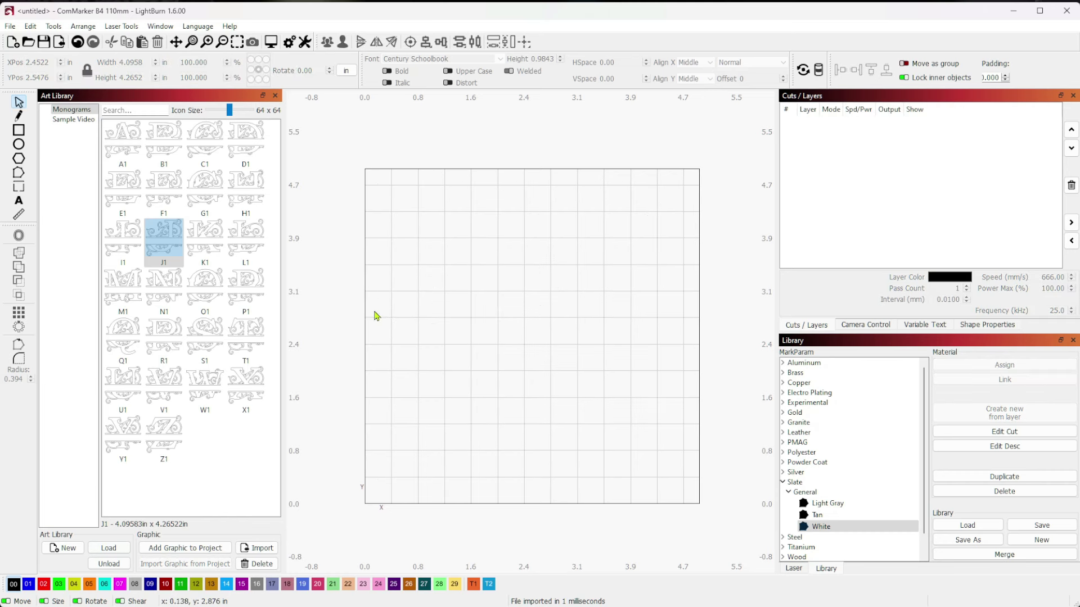
# Step: Place the S1 monogram on the canvas and ungroup it with Ctrl+U
pyautogui.click(205, 340)
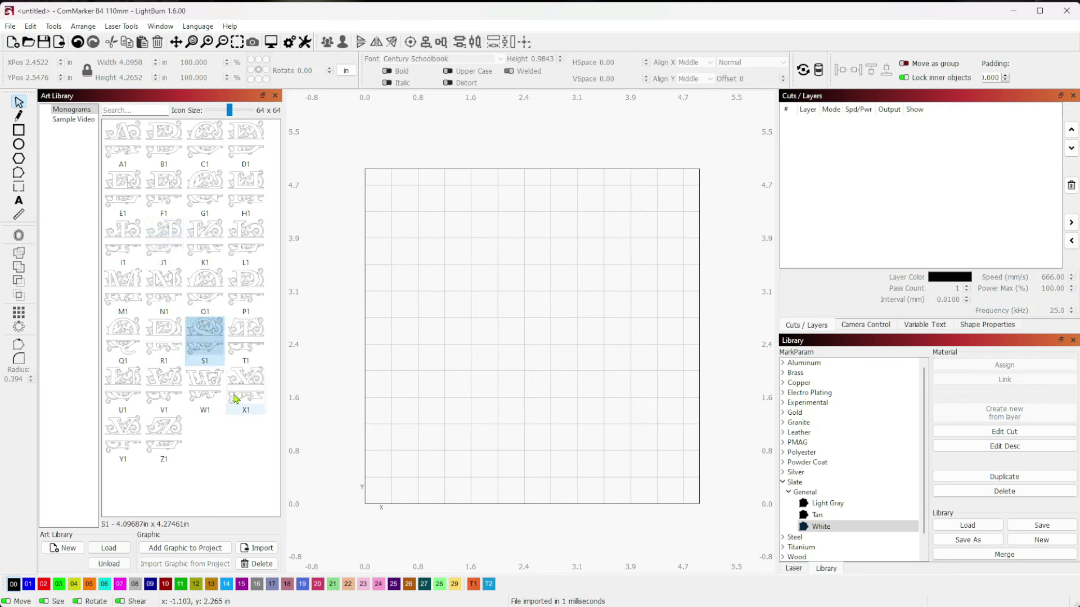
pyautogui.click(172, 549)
pyautogui.click(677, 142)
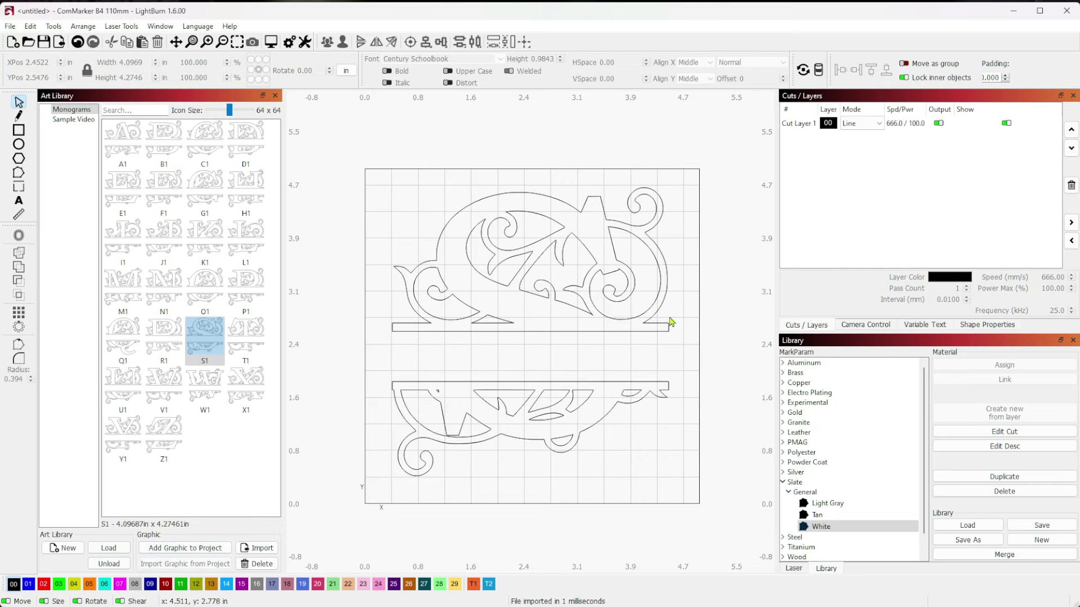
pyautogui.click(573, 412)
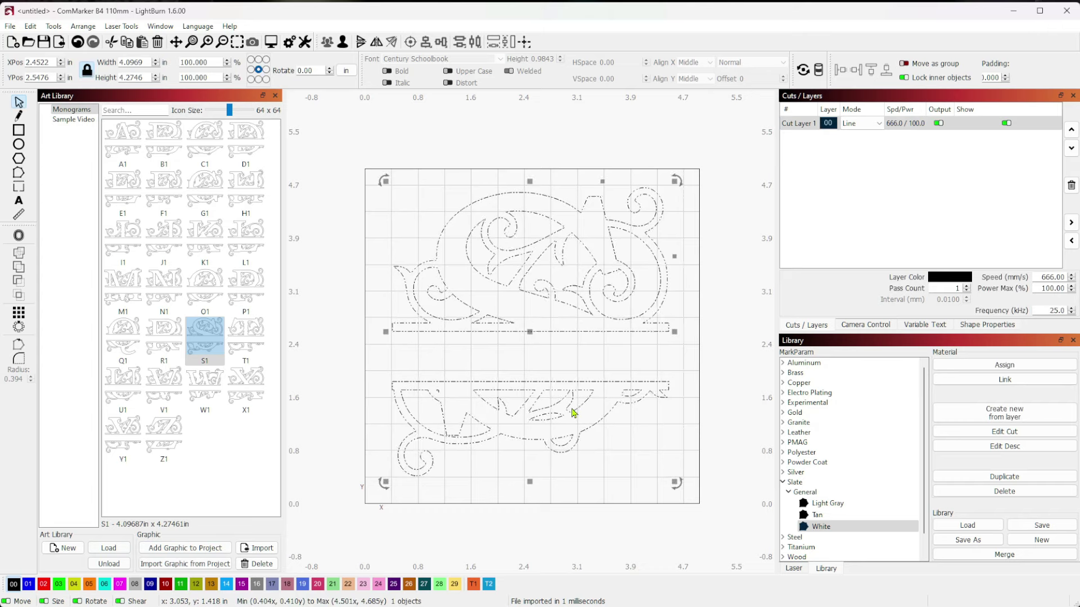
pyautogui.hotkey('ctrl', 'u')
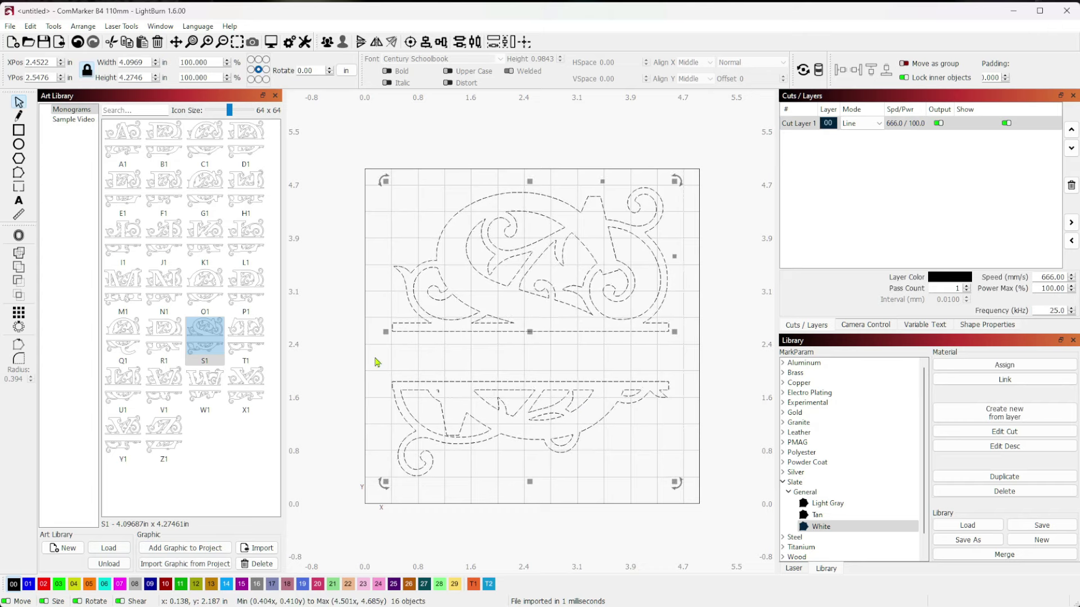
# Step: Zoom in and select individual small shapes to inspect the ungrouped monogram parts
pyautogui.click(375, 361)
pyautogui.scroll(6, 433, 410)
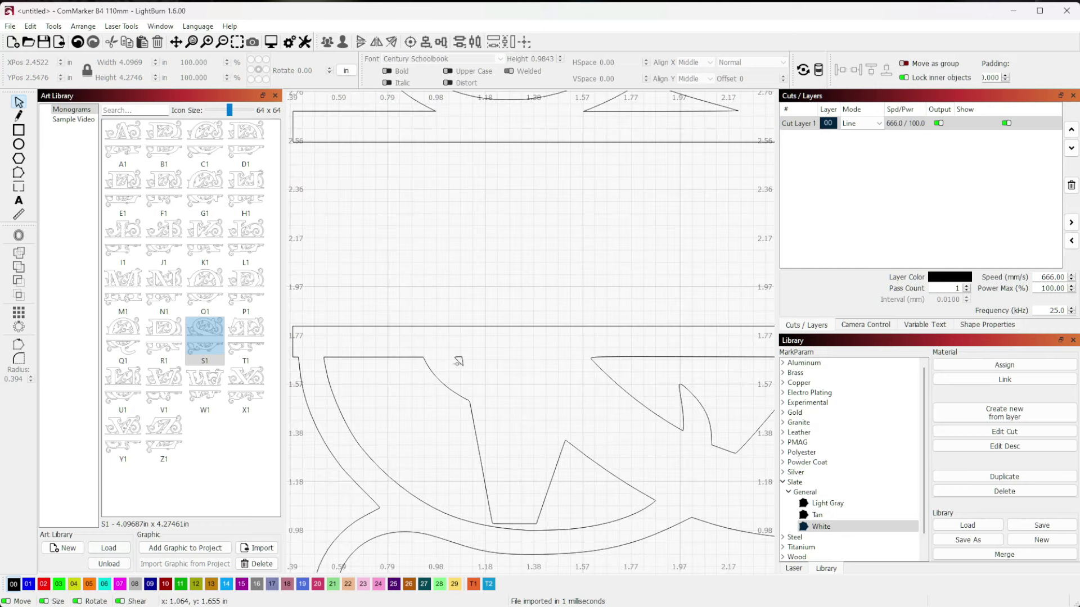
pyautogui.click(459, 361)
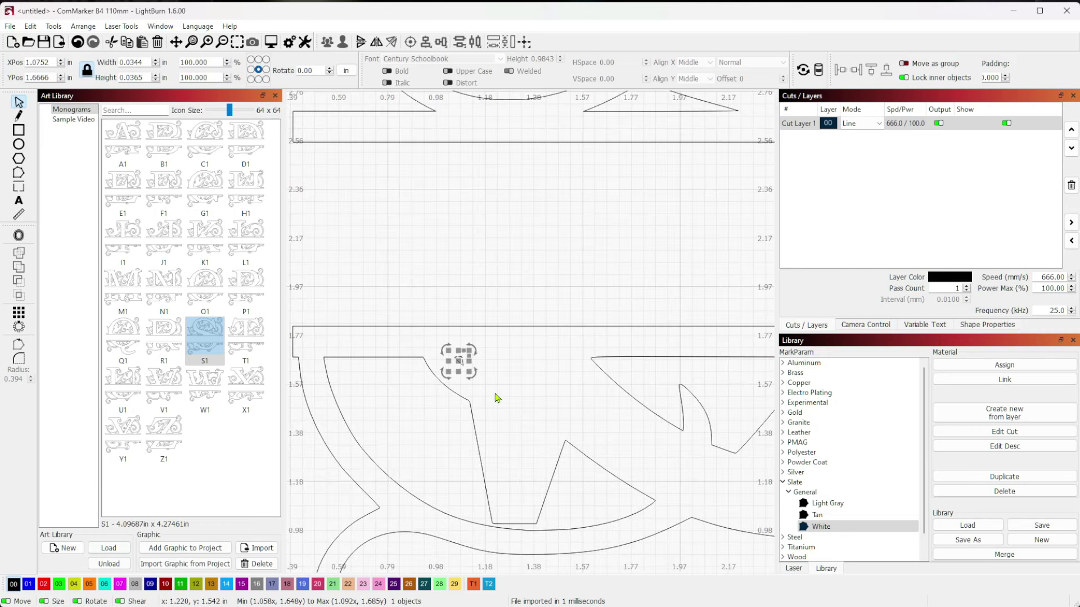
pyautogui.click(497, 398)
pyautogui.scroll(-6, 497, 398)
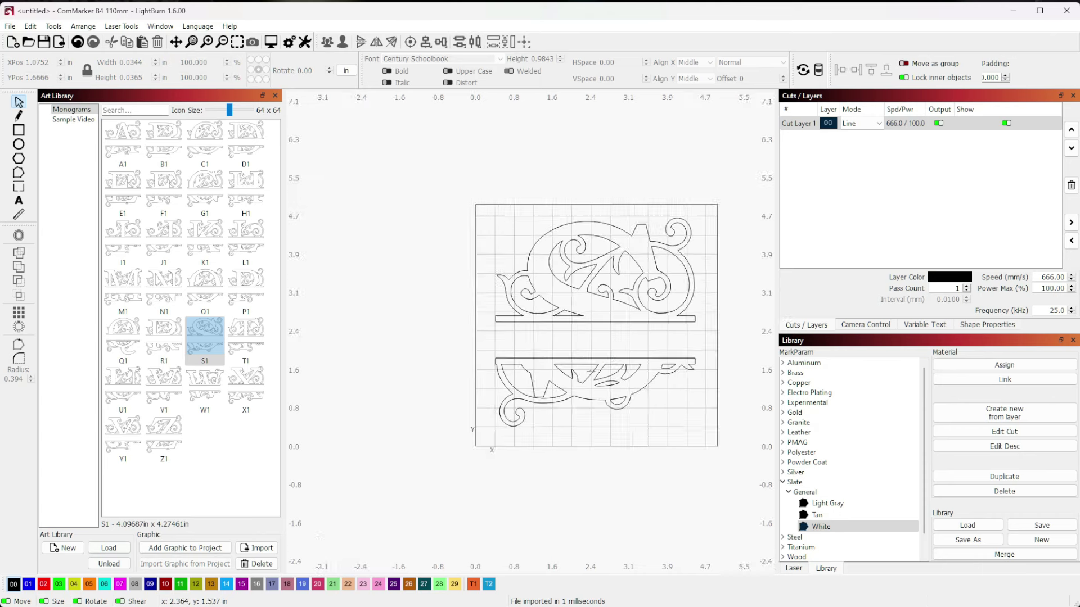
pyautogui.scroll(2, 595, 375)
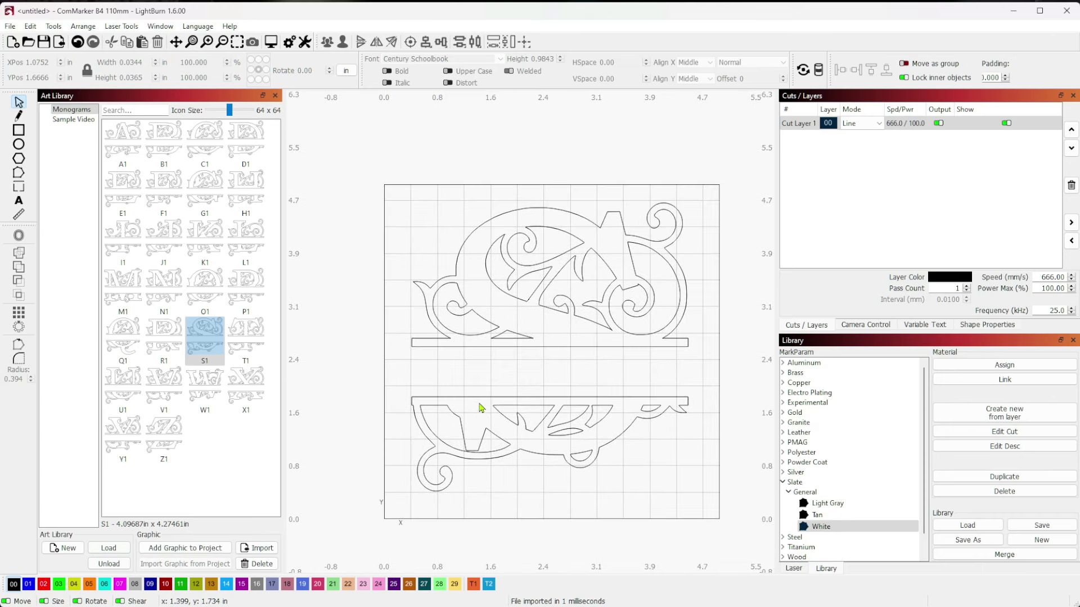
pyautogui.click(567, 434)
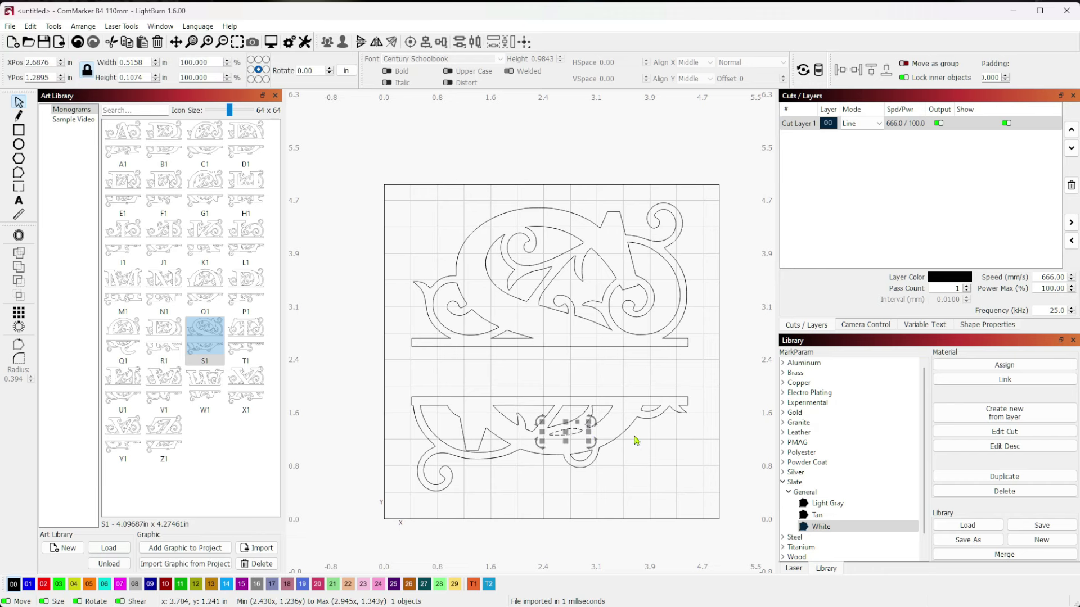
pyautogui.click(452, 378)
# Step: Check the lower-half and whole-design selections, then pick the Text tool
pyautogui.moveTo(411, 392); pyautogui.dragTo(671, 509)
pyautogui.click(671, 510)
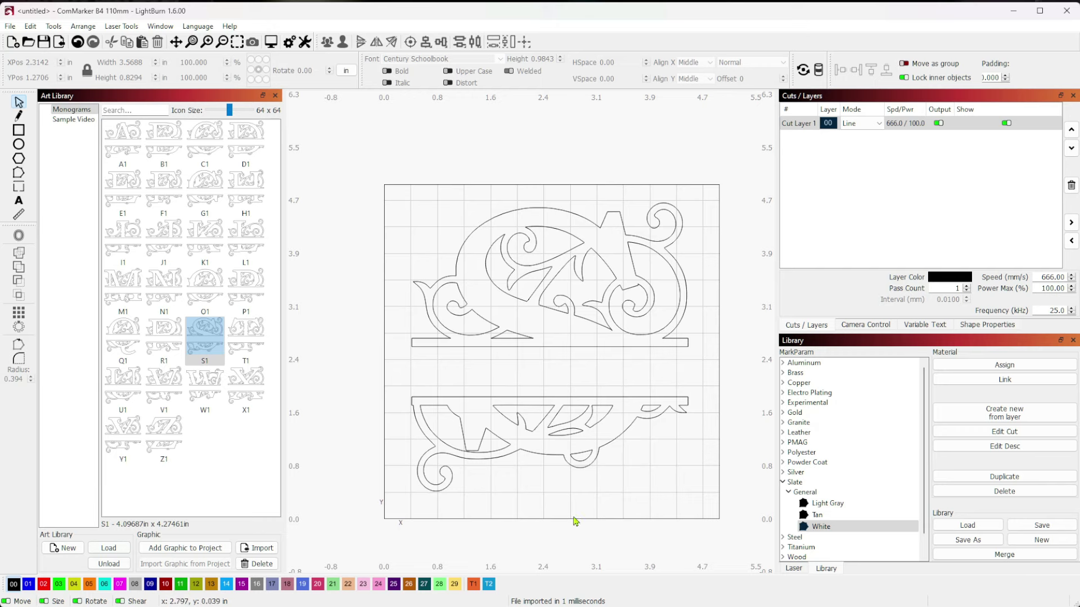
pyautogui.hotkey('ctrl', 'a')
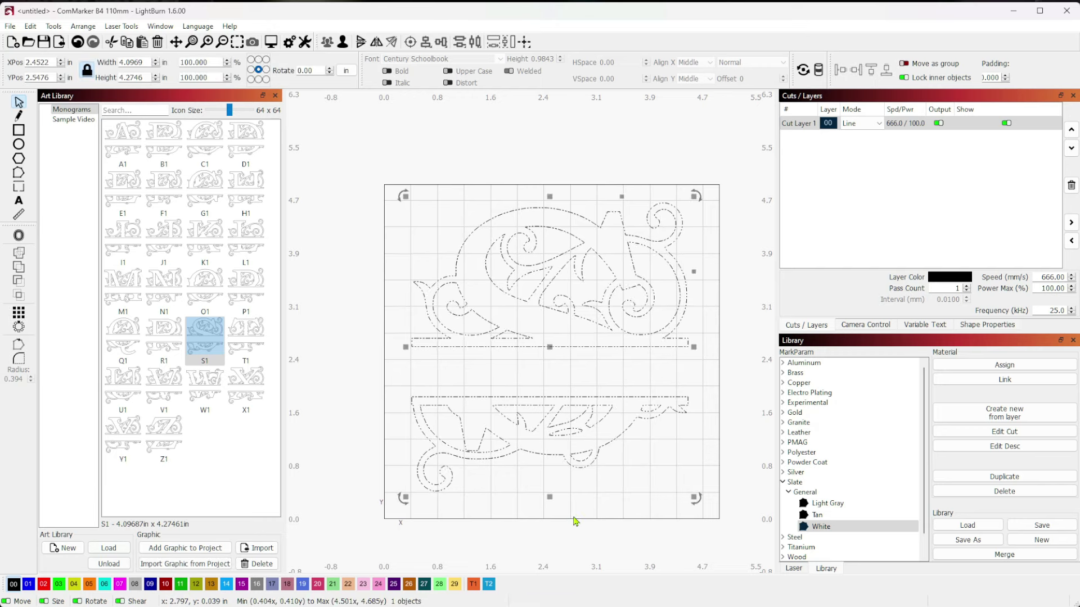
pyautogui.click(573, 142)
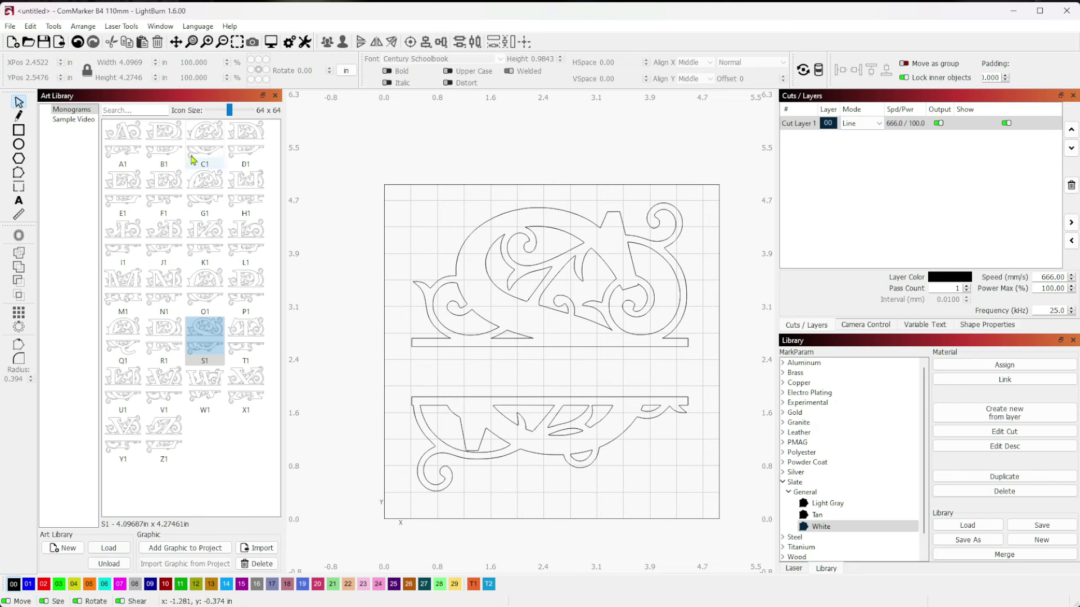
pyautogui.click(19, 200)
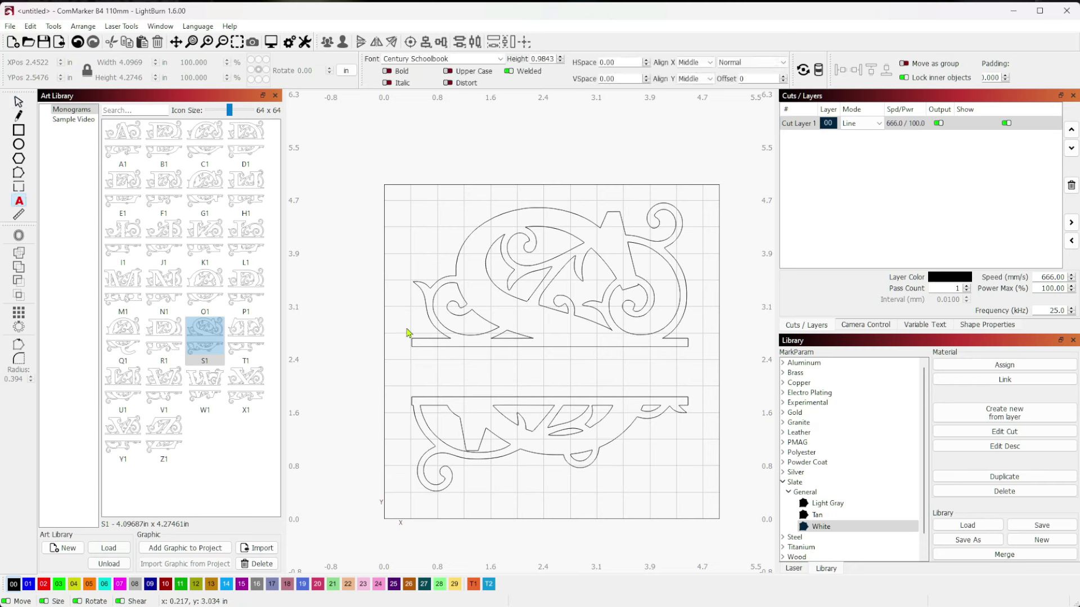
# Step: Type SUBSCRIBE between the monogram halves and move it onto the middle band
pyautogui.click(444, 374)
pyautogui.write('SUBSCRIBE')
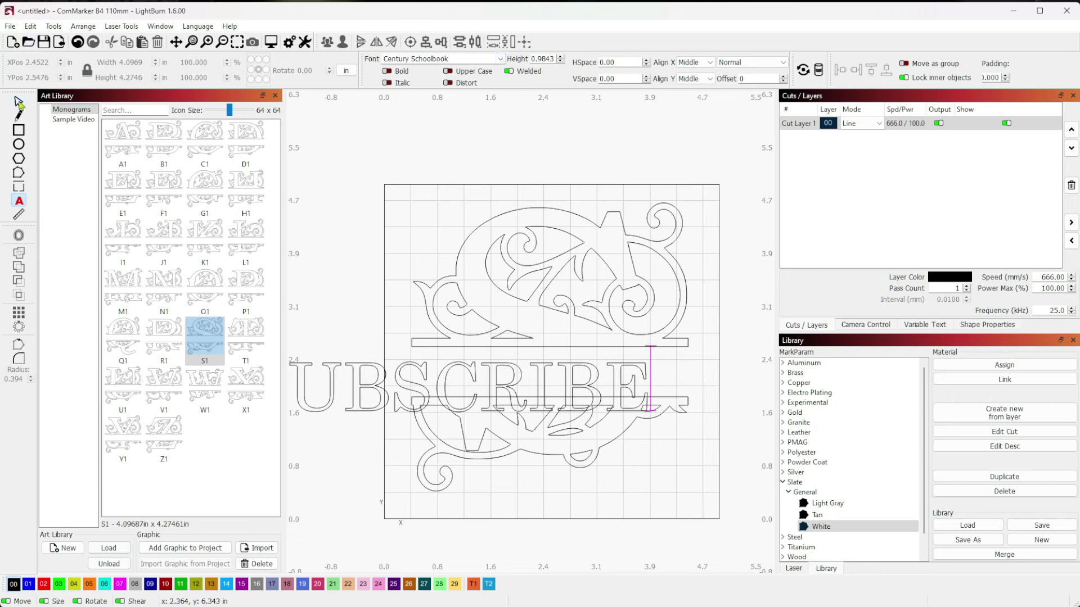
pyautogui.click(18, 102)
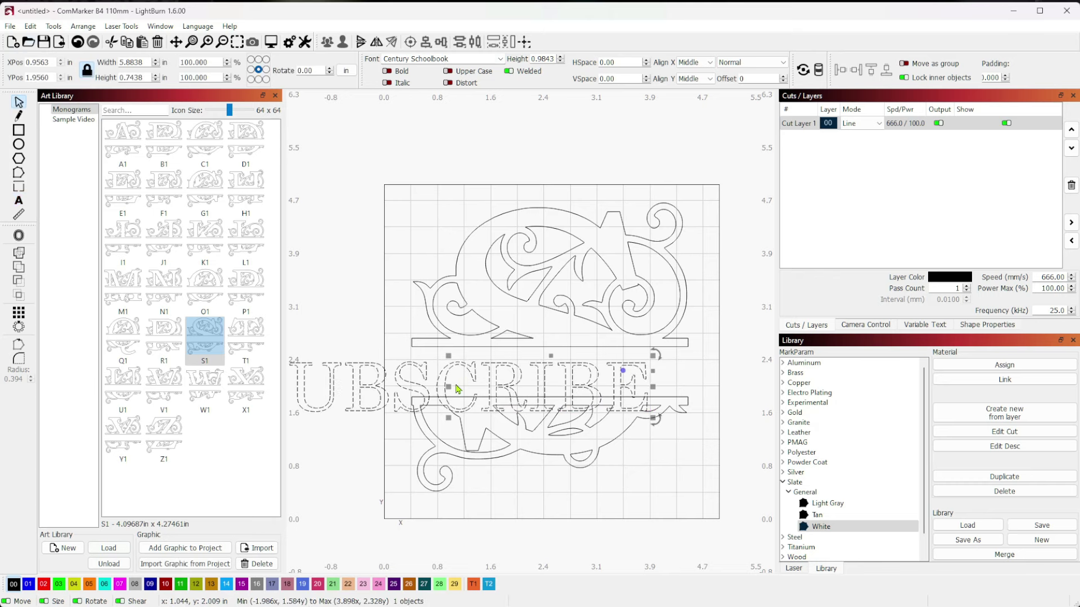
pyautogui.moveTo(446, 388); pyautogui.dragTo(549, 386)
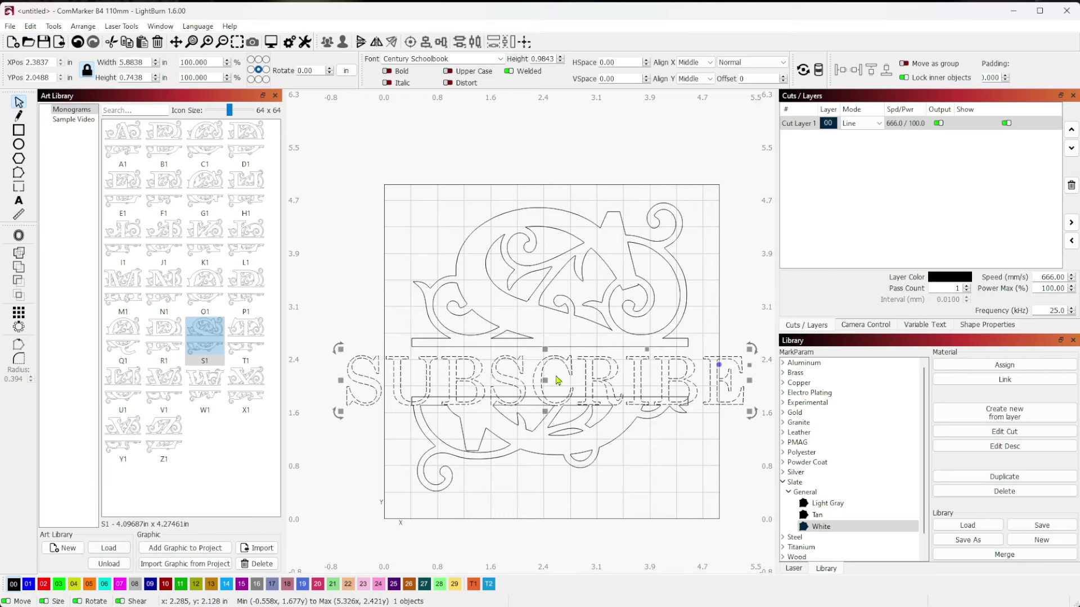
pyautogui.click(500, 59)
pyautogui.press('Down')
pyautogui.press('Down')
pyautogui.press('Down')
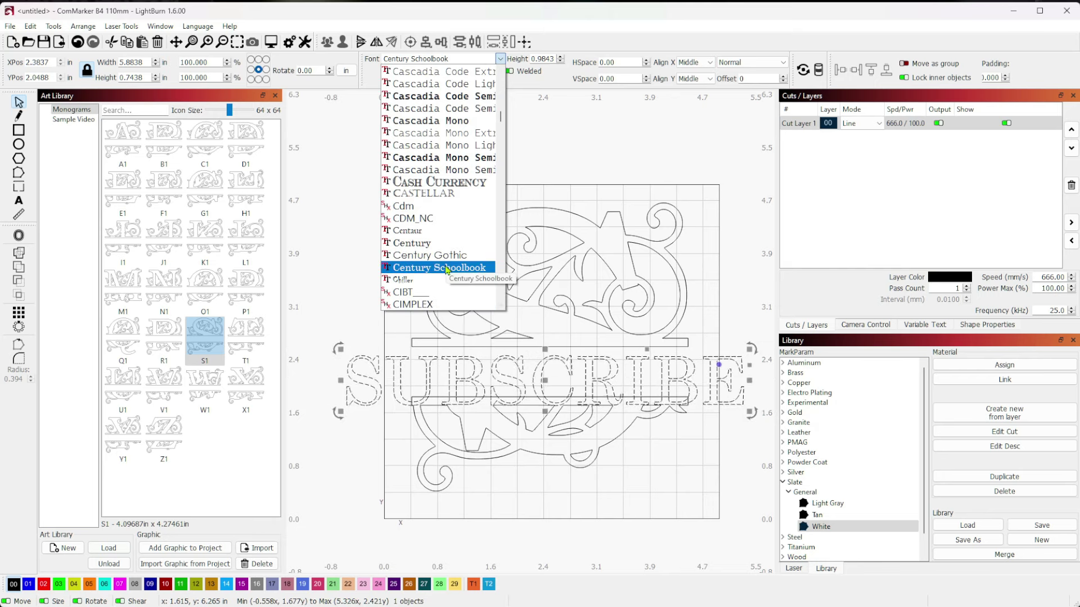
pyautogui.scroll(-5, 446, 269)
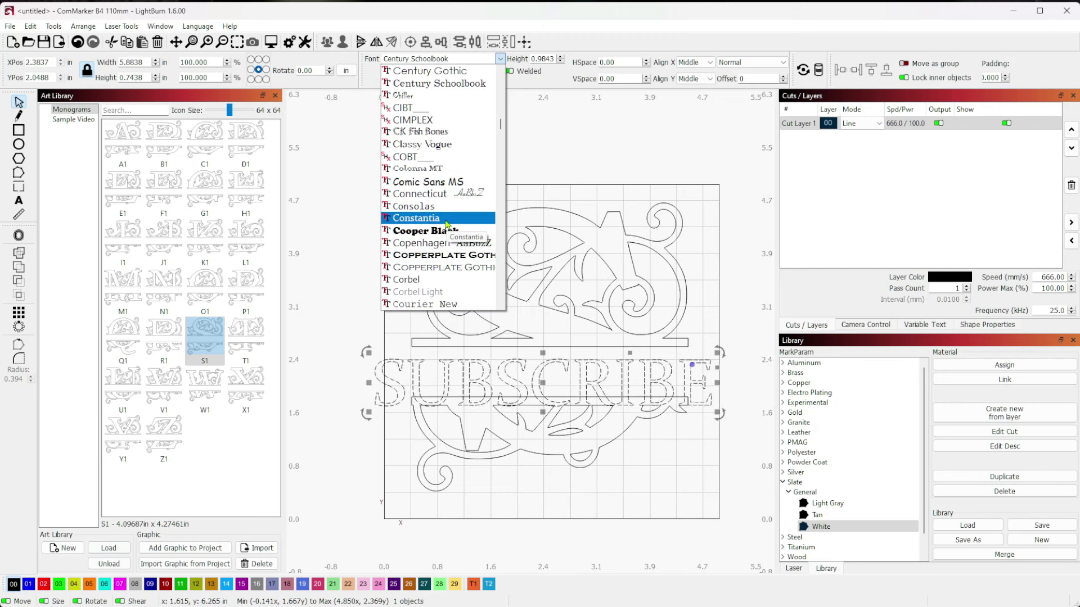
pyautogui.scroll(-7, 444, 270)
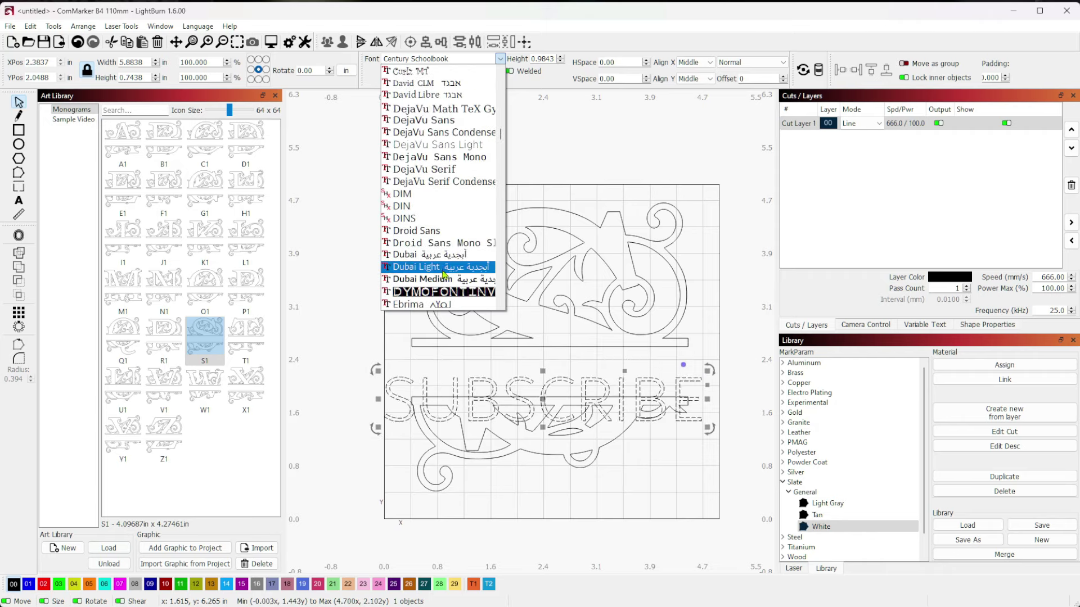
pyautogui.scroll(12, 449, 265)
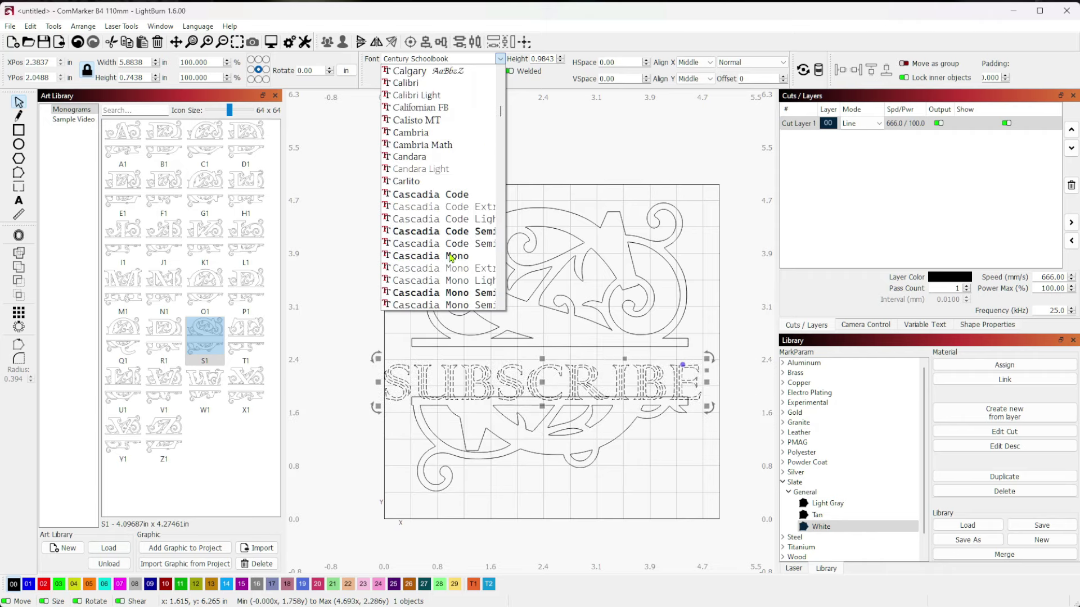
pyautogui.scroll(3, 451, 259)
pyautogui.scroll(-1, 449, 261)
pyautogui.scroll(1, 450, 265)
pyautogui.scroll(10, 450, 264)
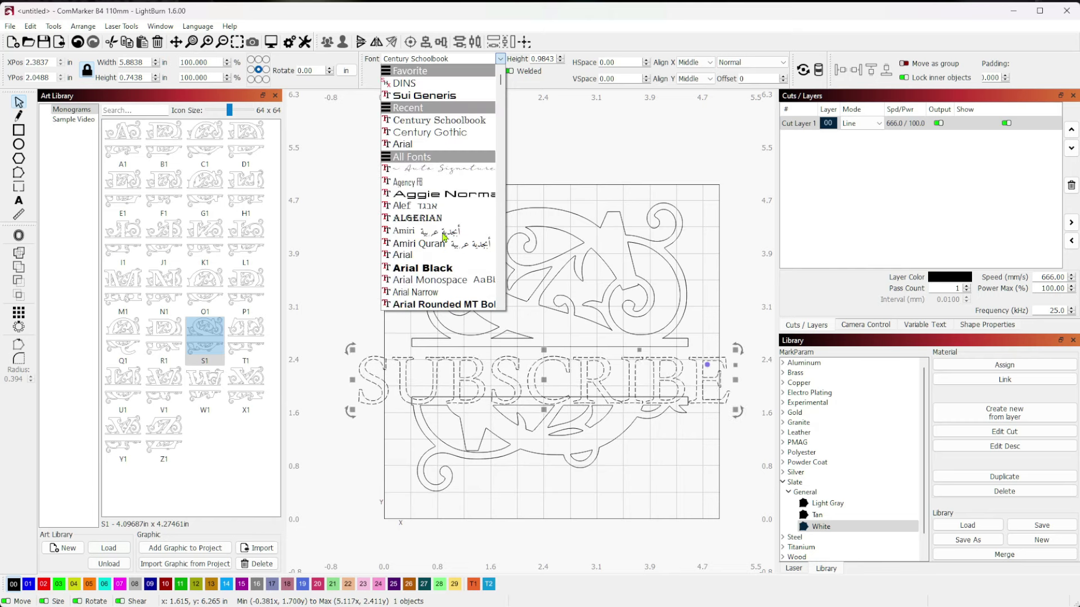
# Step: Keep Century Schoolbook for SUBSCRIBE and dock the Art Library beside the Laser and Library panels
pyautogui.click(439, 121)
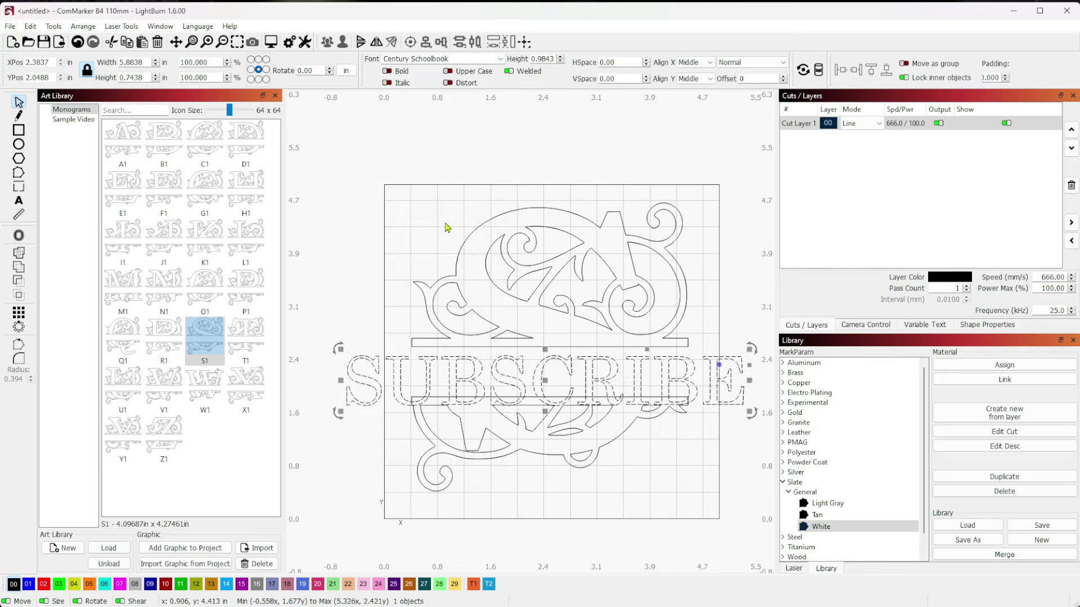
pyautogui.click(632, 162)
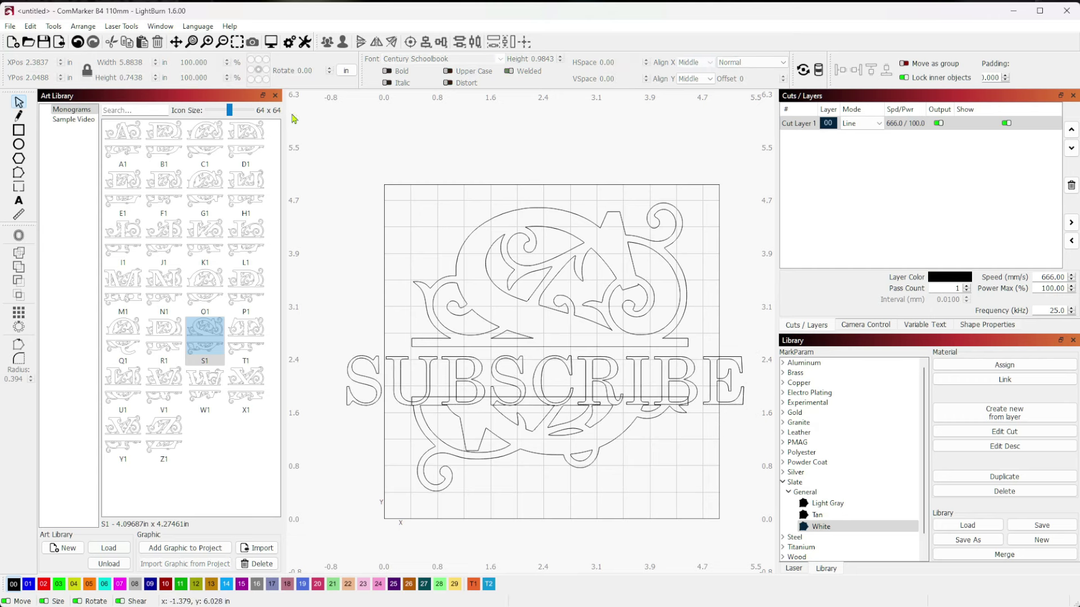
pyautogui.moveTo(191, 96); pyautogui.dragTo(1077, 427)
pyautogui.moveTo(1079, 332); pyautogui.dragTo(945, 419)
pyautogui.moveTo(804, 569); pyautogui.dragTo(861, 572)
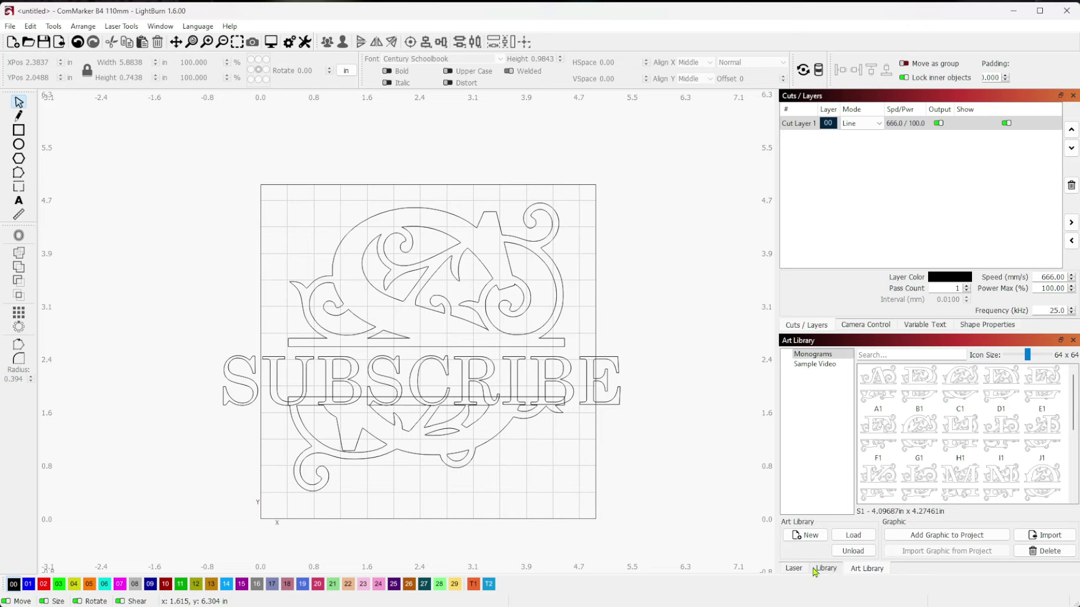
pyautogui.scroll(1, 399, 413)
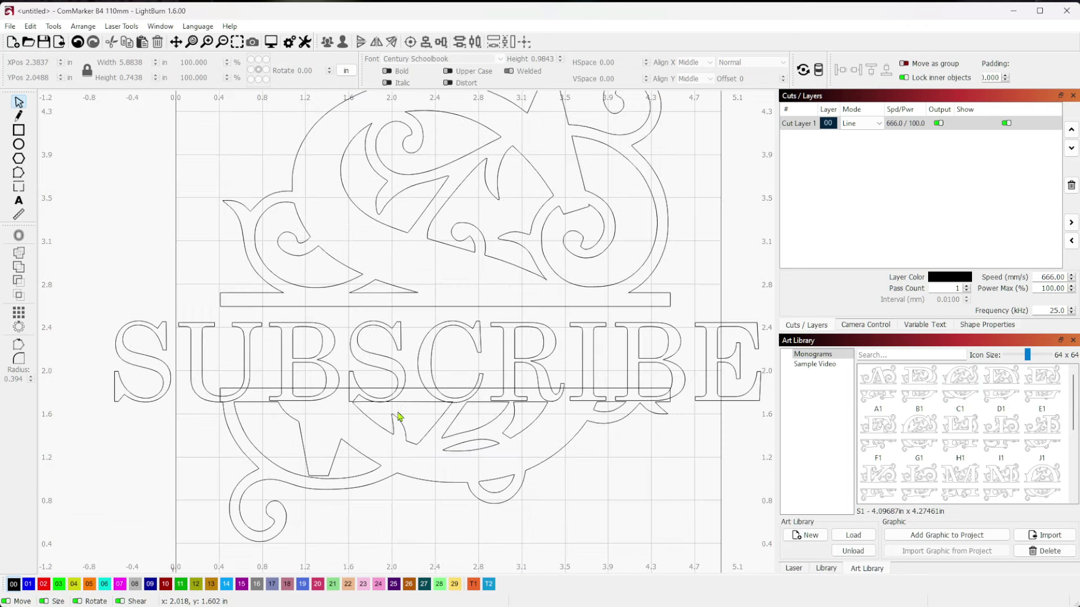
pyautogui.scroll(1, 494, 415)
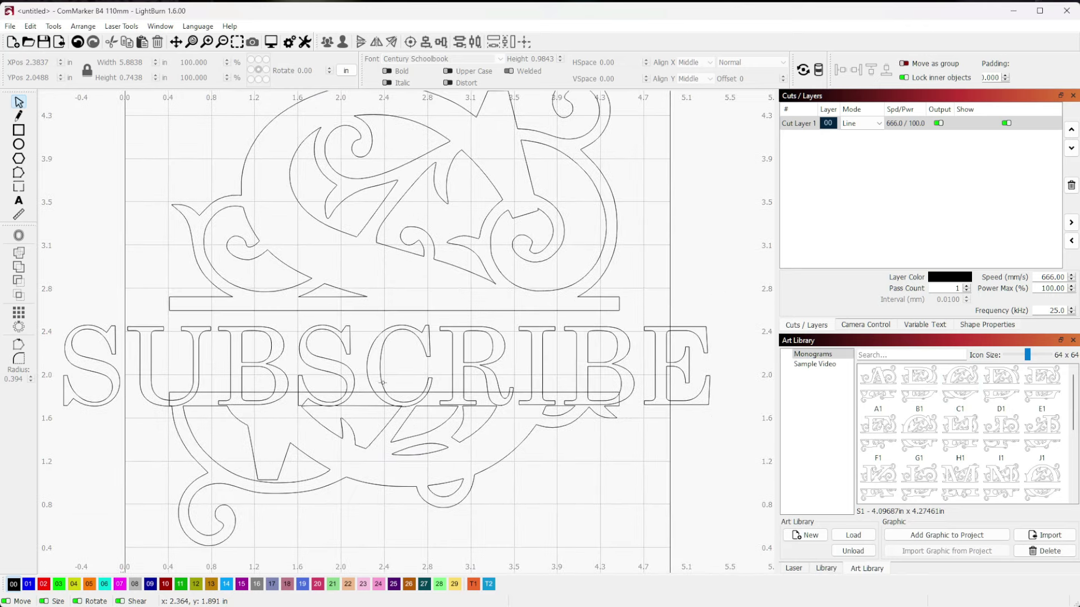
# Step: Nudge SUBSCRIBE into the band and squeeze it to about 4.12 in wide, 0.80 in tall
pyautogui.click(375, 382)
pyautogui.moveTo(382, 375); pyautogui.dragTo(410, 356)
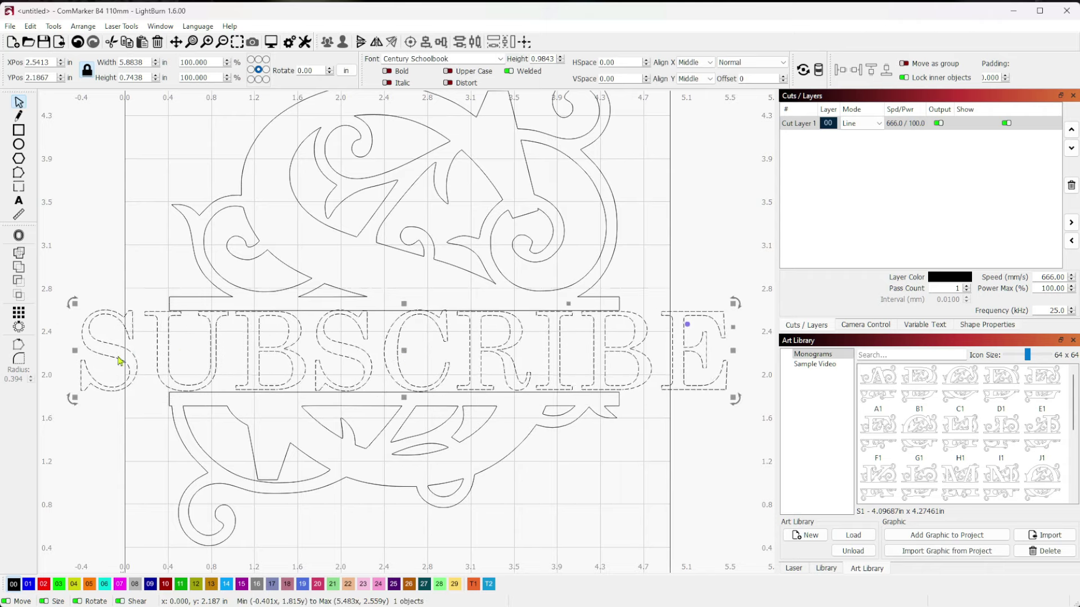
pyautogui.moveTo(79, 354); pyautogui.dragTo(166, 365)
pyautogui.moveTo(731, 356); pyautogui.dragTo(627, 360)
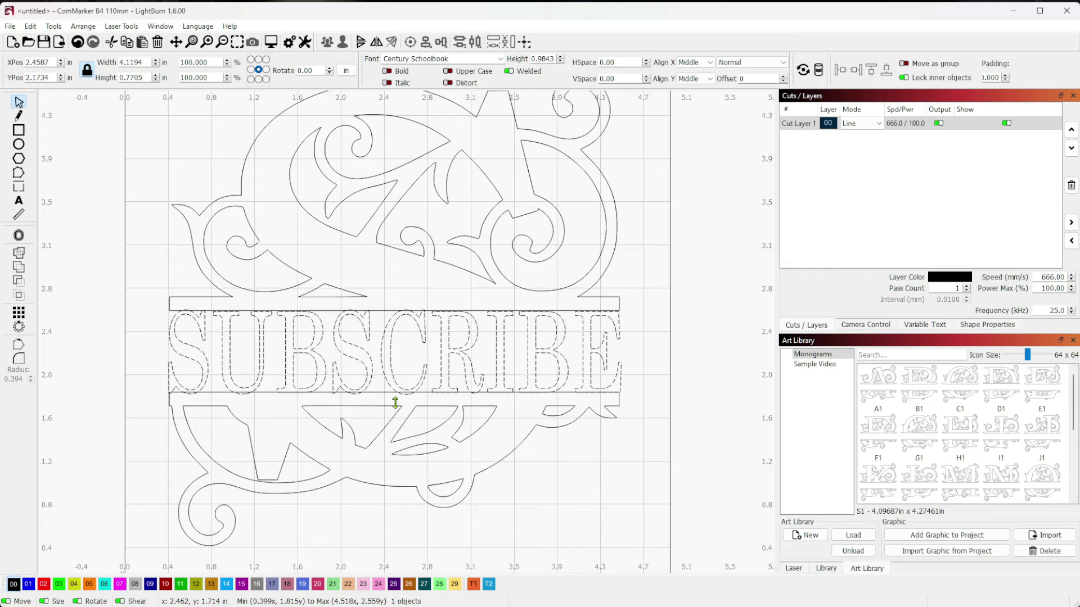
pyautogui.moveTo(395, 402); pyautogui.dragTo(396, 404)
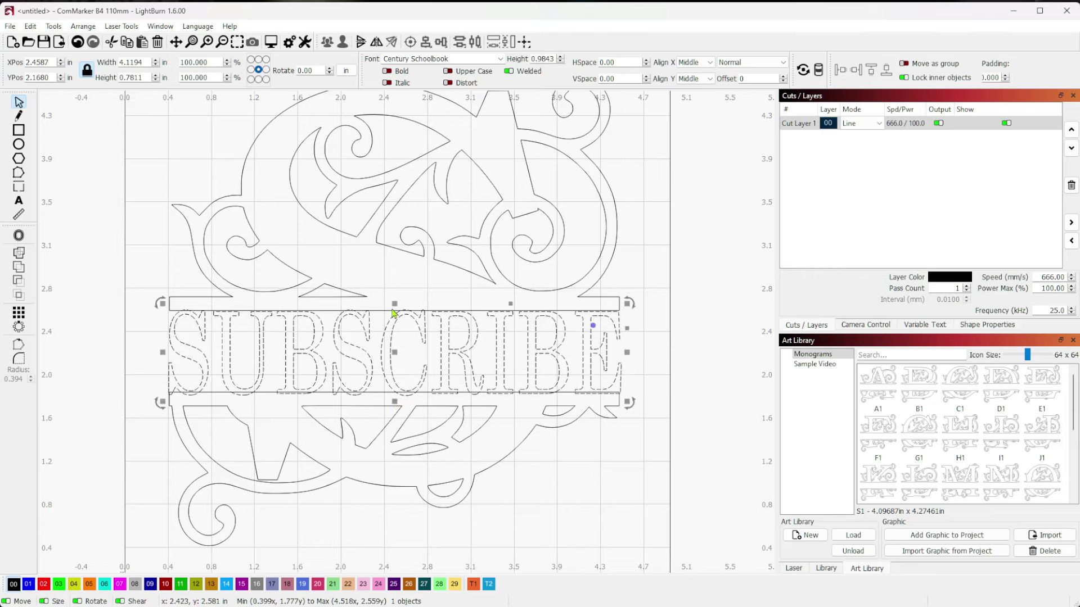
pyautogui.moveTo(396, 304); pyautogui.dragTo(397, 302)
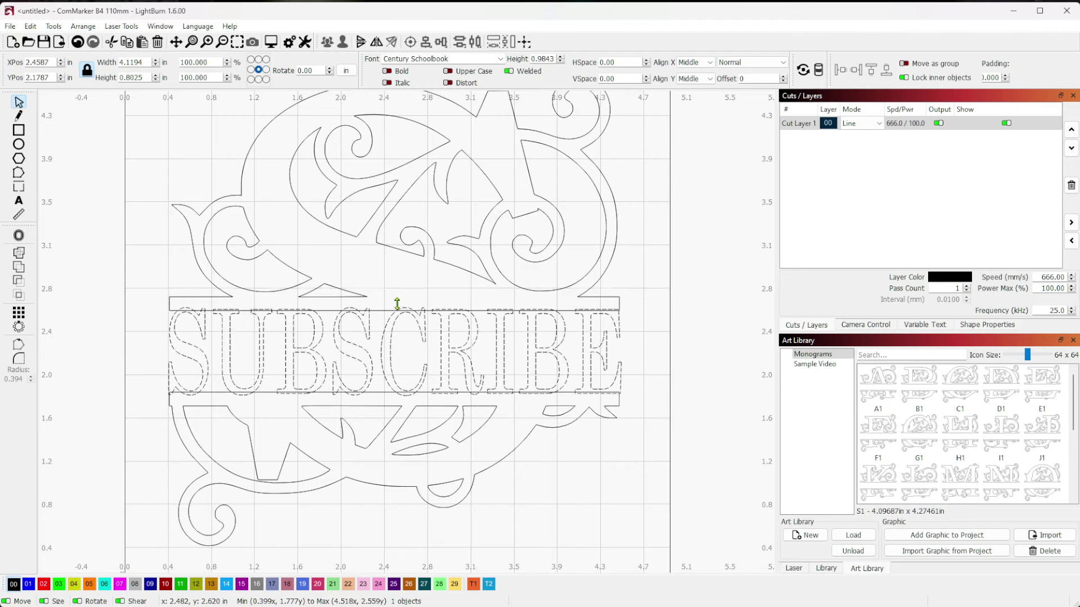
pyautogui.click(664, 474)
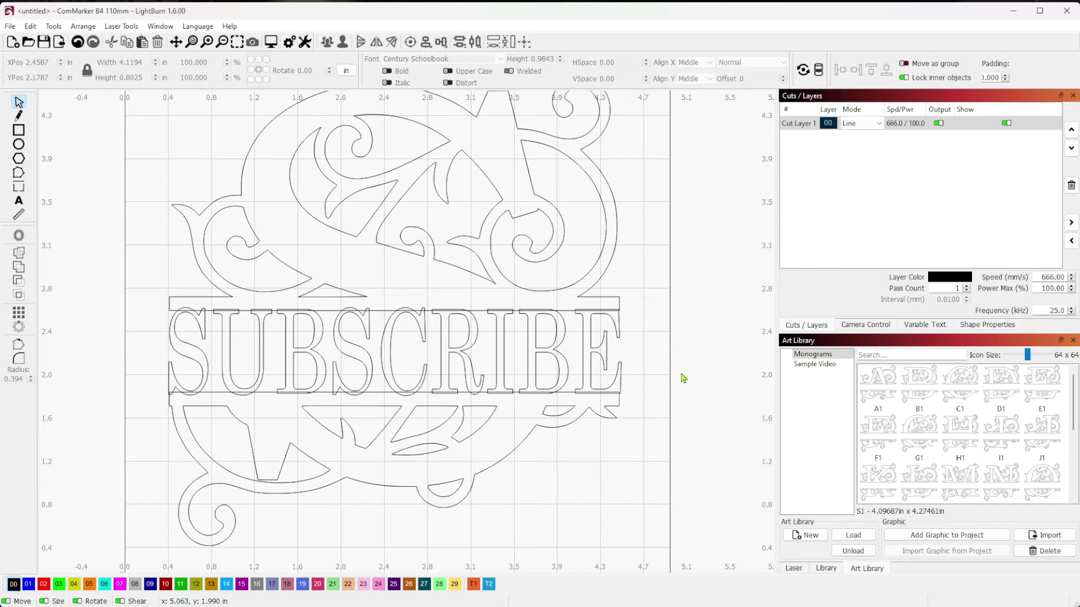
# Step: Trim SUBSCRIBE's top and bottom edges to bring its height to about 0.79 in
pyautogui.scroll(-2, 683, 377)
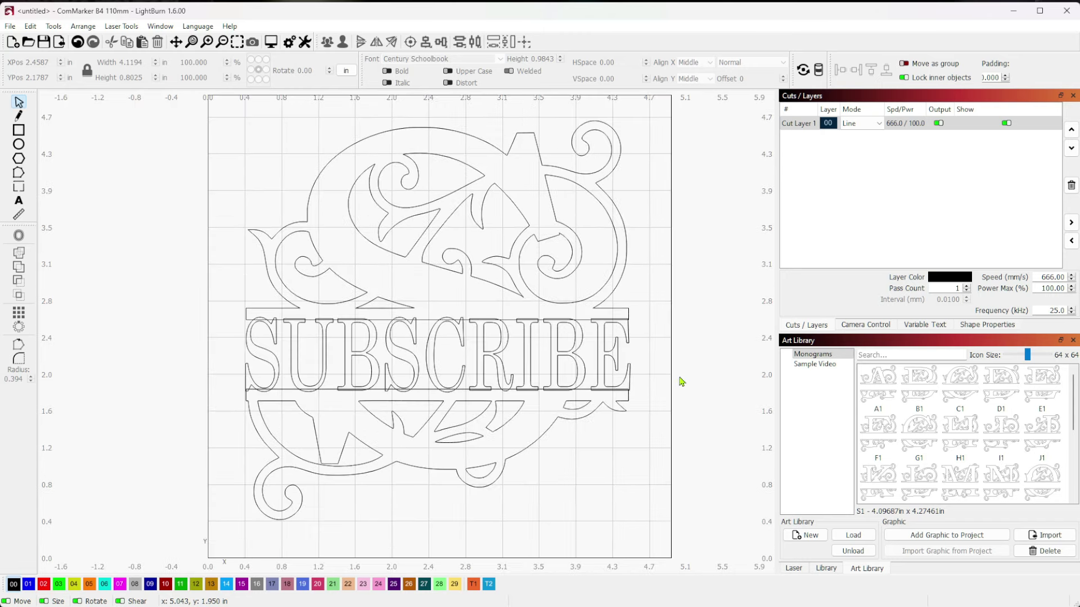
pyautogui.scroll(1, 681, 383)
pyautogui.scroll(-1, 542, 419)
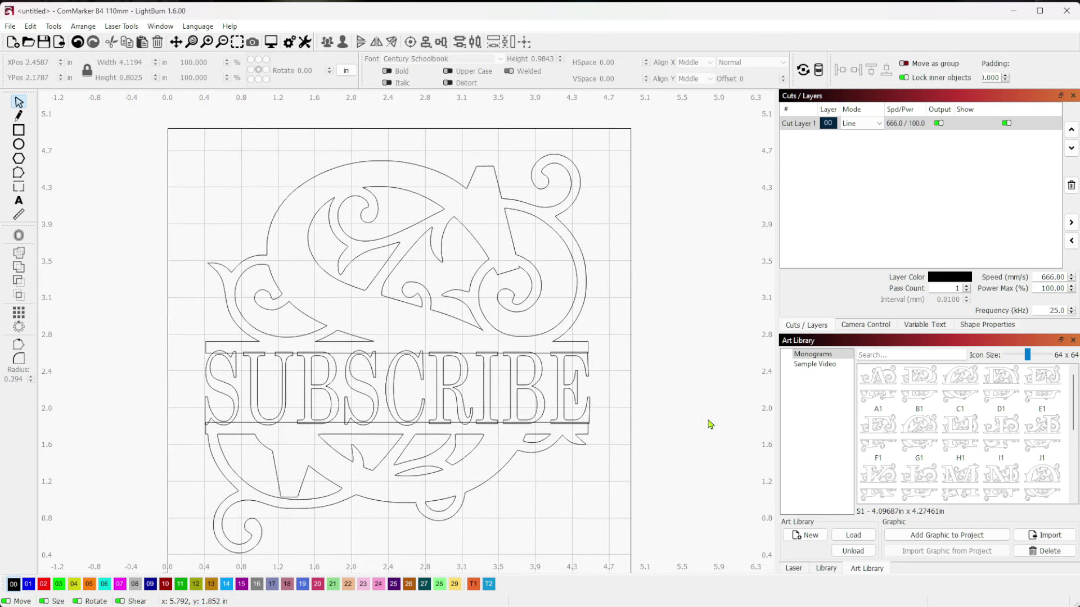
pyautogui.scroll(2, 366, 377)
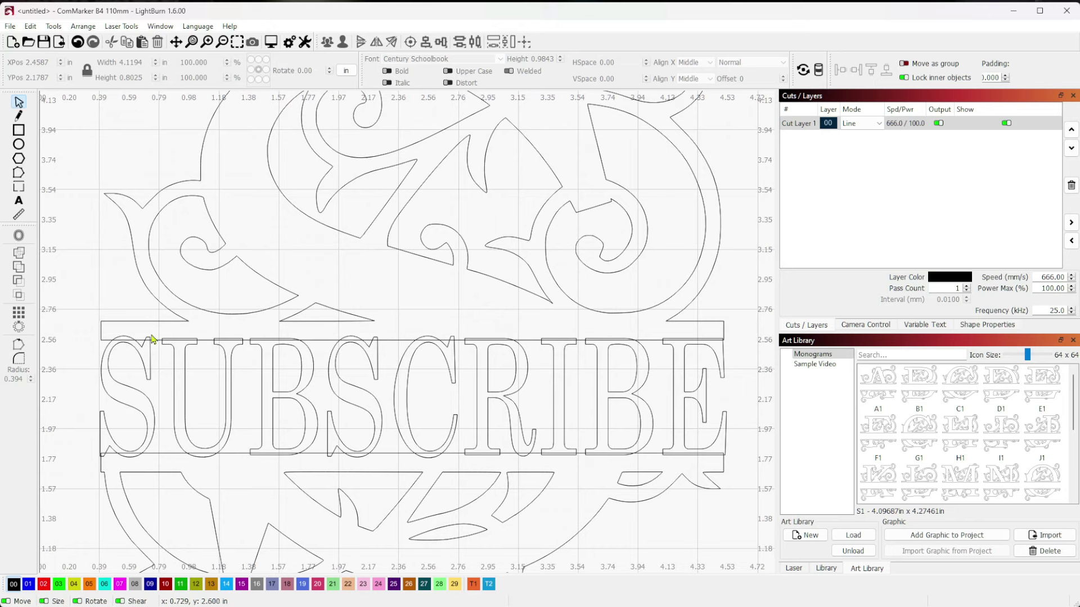
pyautogui.click(403, 349)
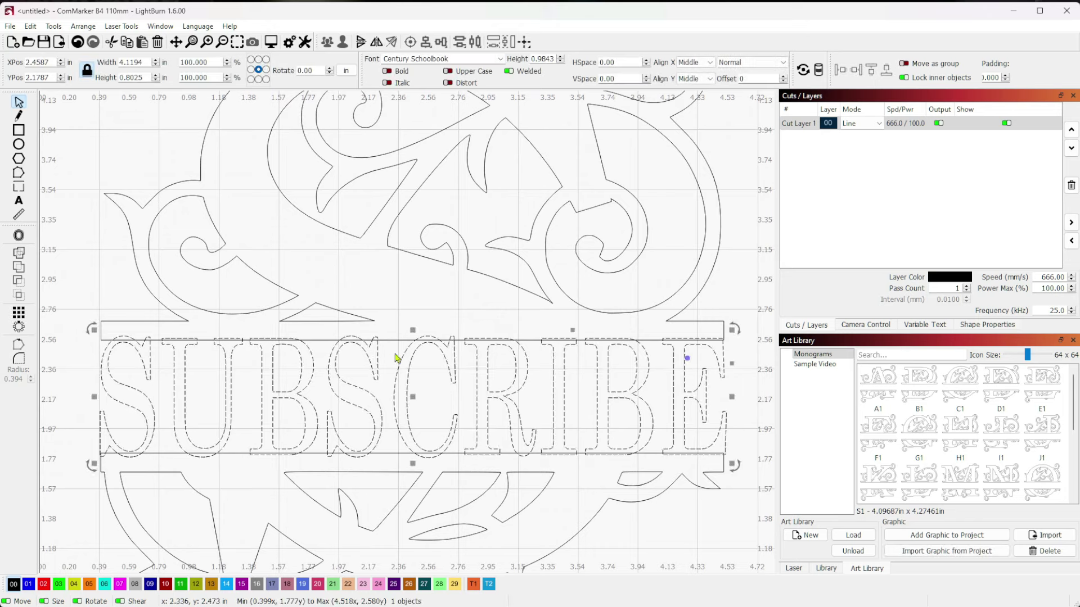
pyautogui.moveTo(413, 331); pyautogui.dragTo(414, 329)
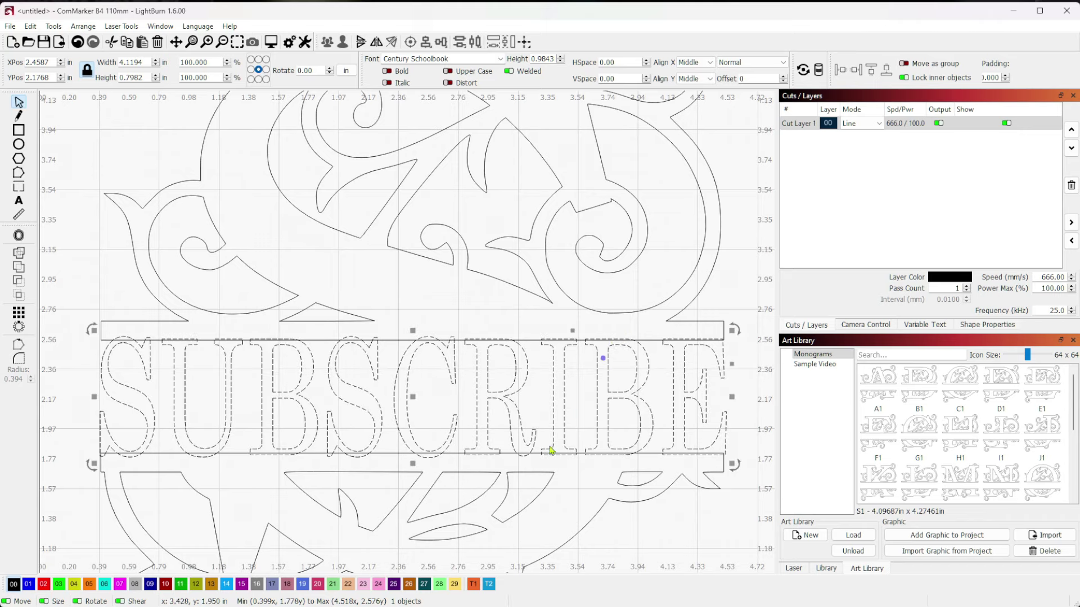
pyautogui.moveTo(414, 465); pyautogui.dragTo(416, 462)
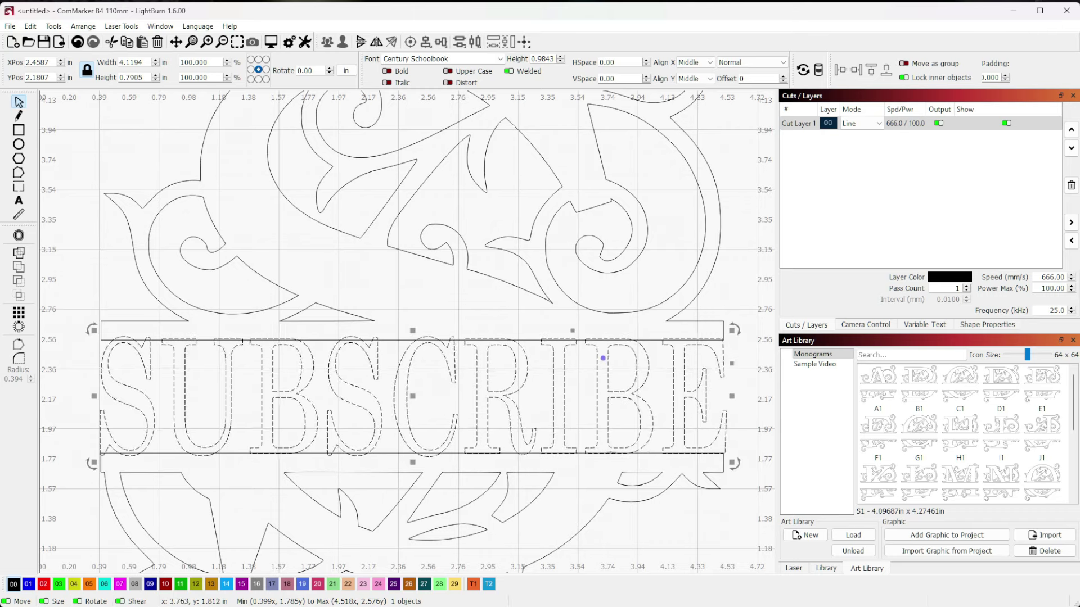
pyautogui.click(687, 521)
# Step: Boolean-union the SUBSCRIBE text and monogram into one outline of about 4.12 × 4.27 in
pyautogui.scroll(-5, 684, 518)
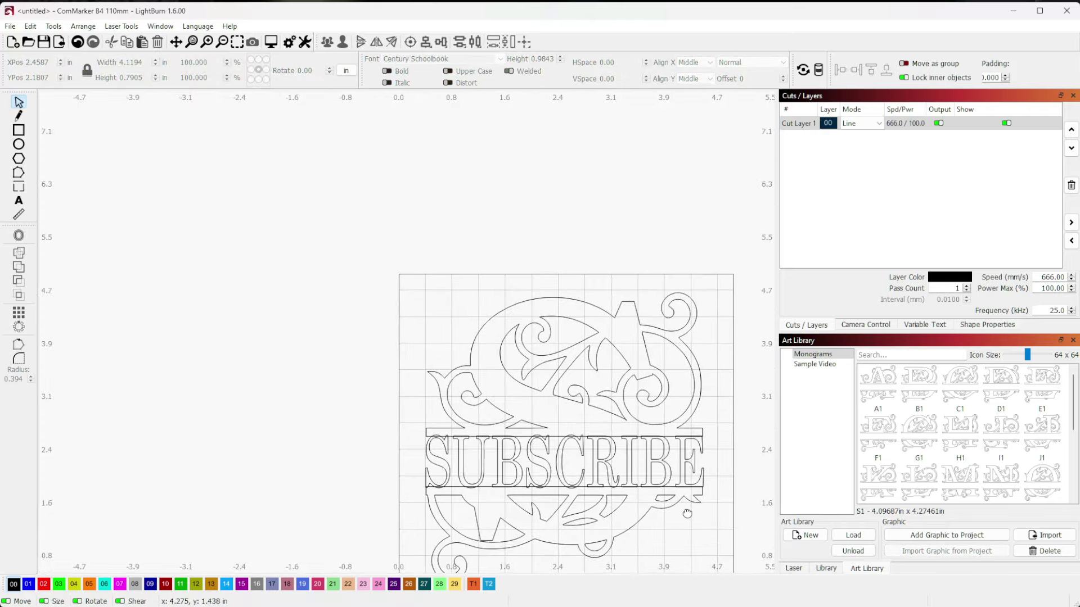
pyautogui.hotkey('ctrl', 'a')
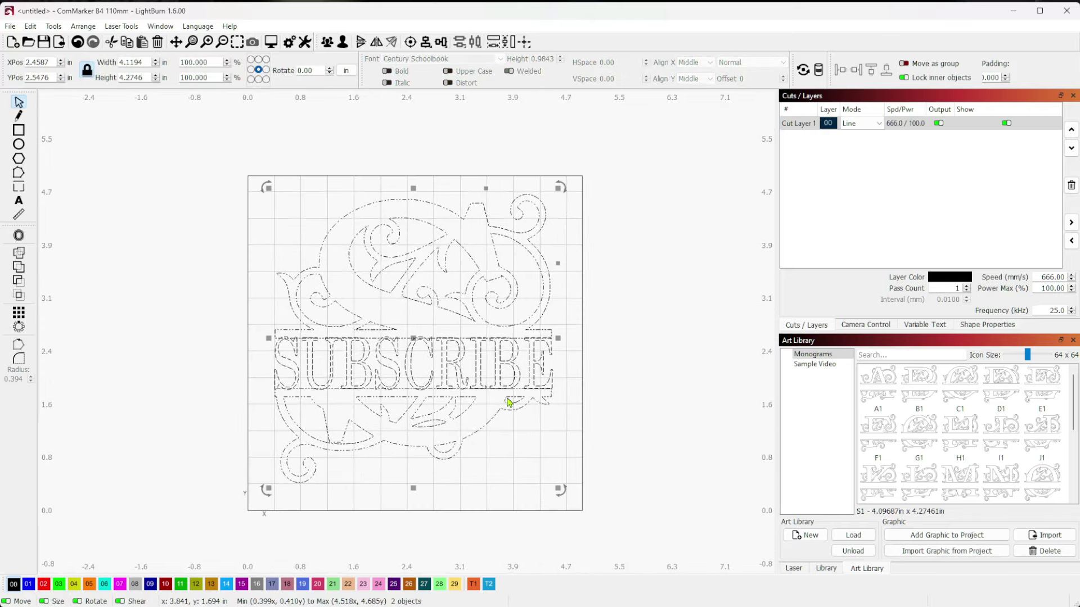
pyautogui.click(20, 268)
pyautogui.click(664, 401)
pyautogui.scroll(5, 394, 358)
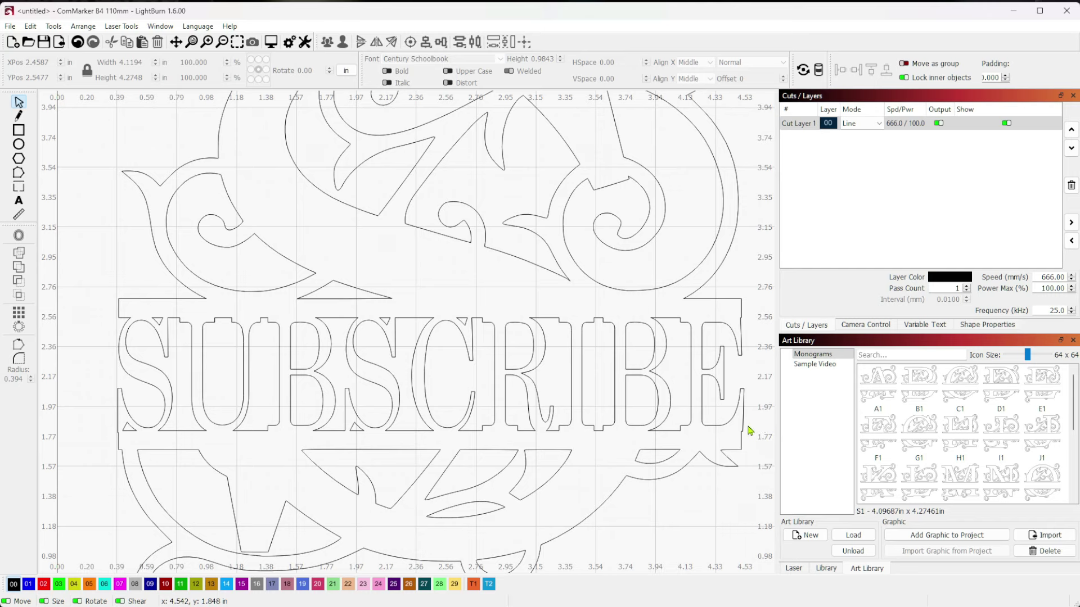
# Step: Undo the union and nudge the SUBSCRIBE text's right and left edges
pyautogui.hotkey('ctrl', 'z')
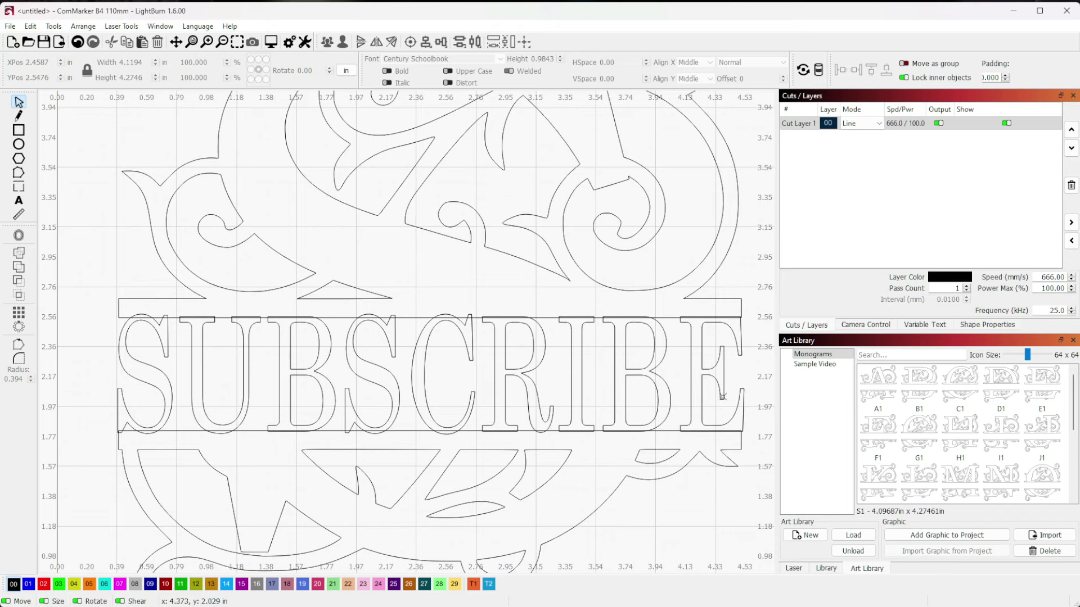
pyautogui.click(734, 416)
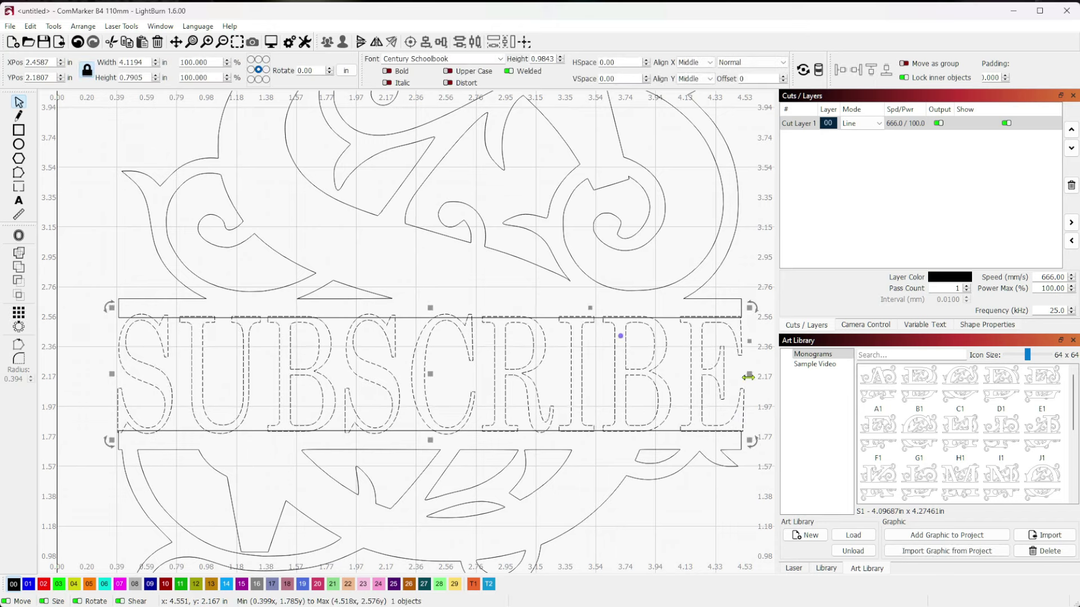
pyautogui.moveTo(746, 377); pyautogui.dragTo(747, 377)
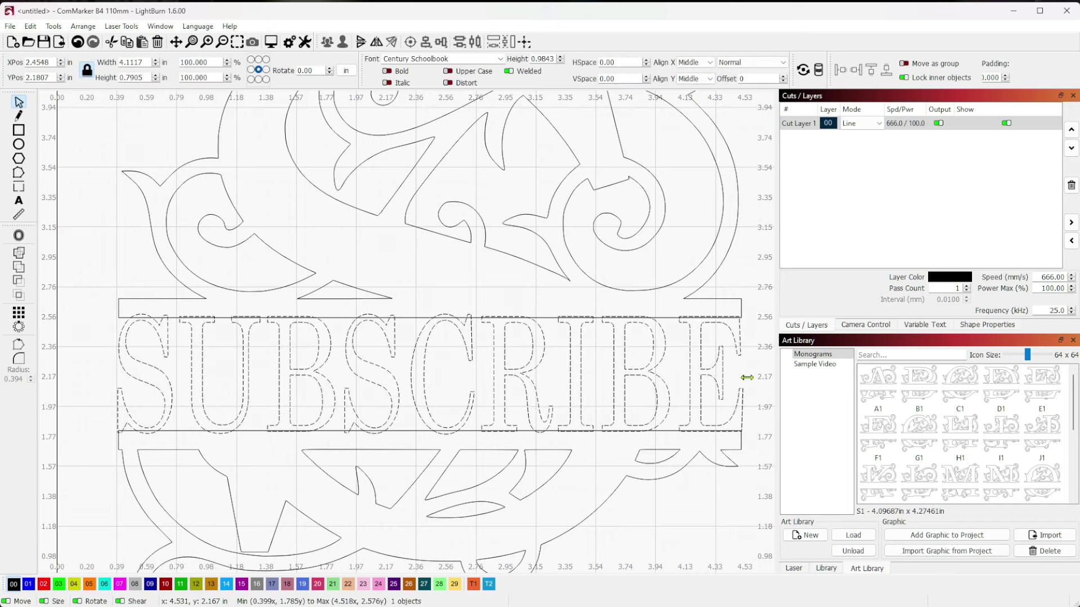
pyautogui.click(730, 491)
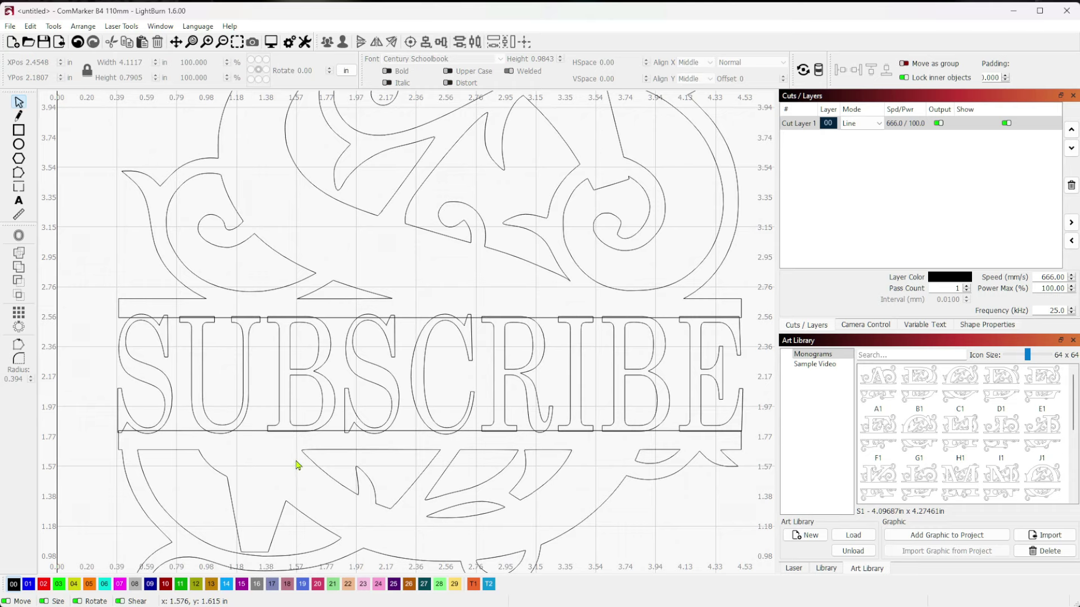
pyautogui.scroll(6, 116, 423)
pyautogui.click(125, 399)
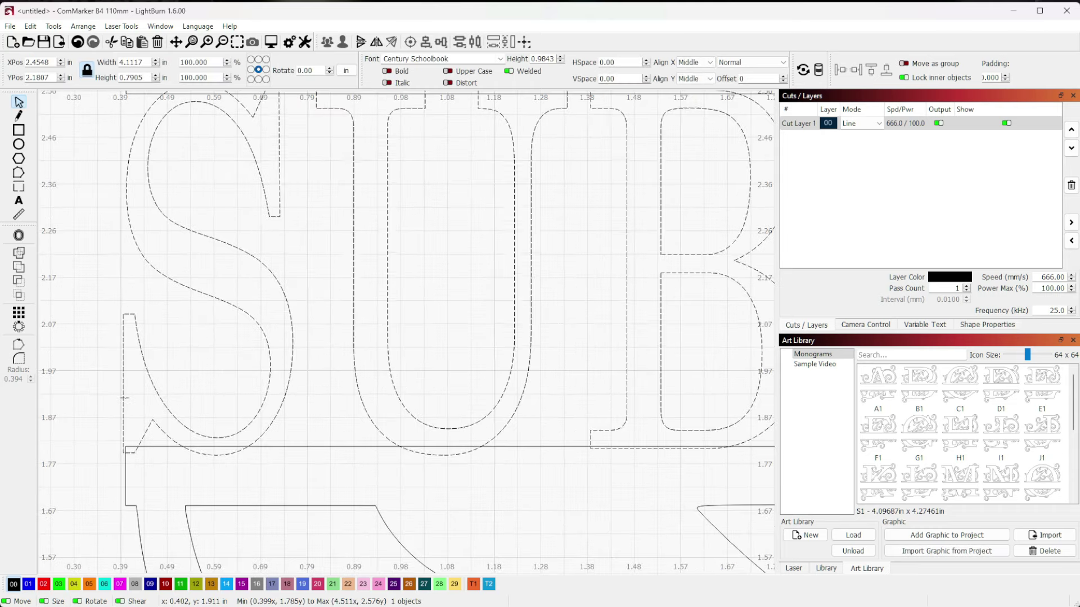
pyautogui.moveTo(119, 269); pyautogui.dragTo(121, 270)
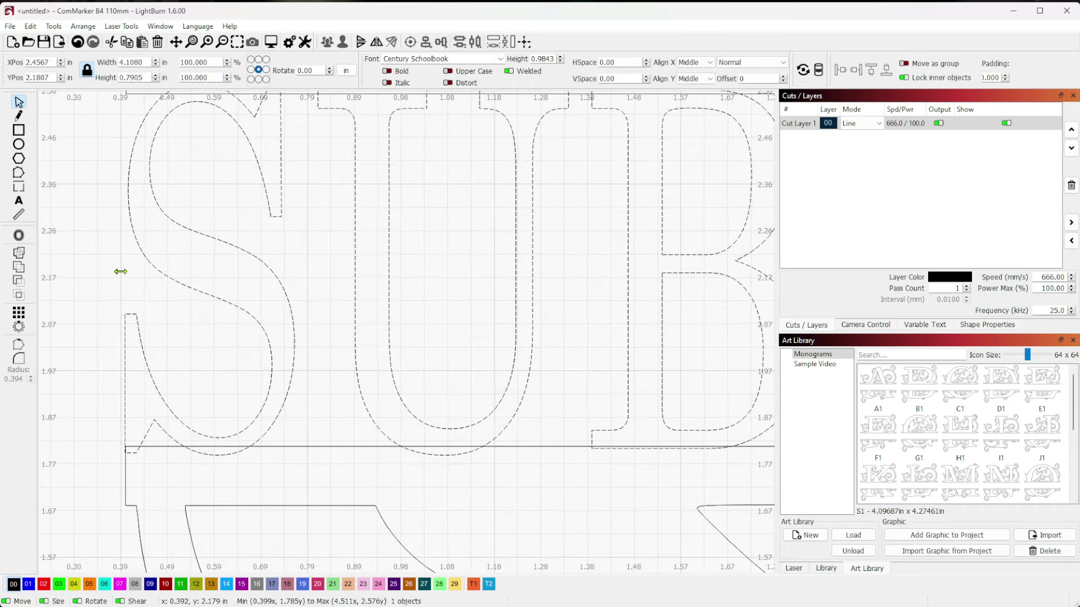
pyautogui.click(101, 294)
# Step: Pull SUBSCRIBE's right edge in so the text is about 4.10 in wide, matching the band
pyautogui.scroll(-7, 391, 422)
pyautogui.scroll(6, 567, 414)
pyautogui.scroll(3, 690, 422)
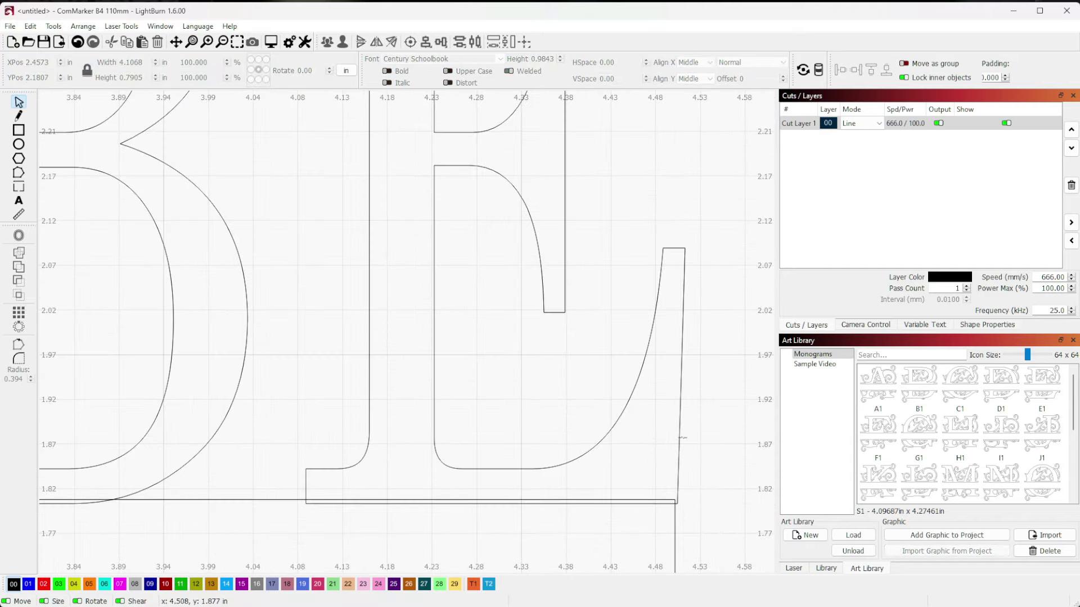
pyautogui.click(681, 419)
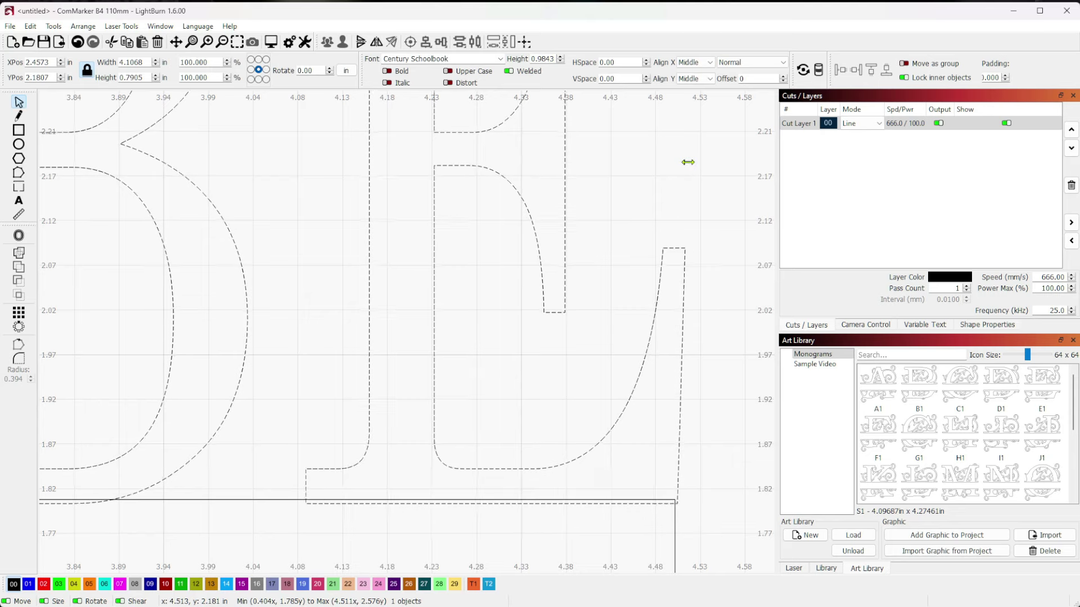
pyautogui.moveTo(688, 162); pyautogui.dragTo(684, 162)
pyautogui.click(687, 524)
pyautogui.scroll(-5, 669, 365)
pyautogui.scroll(-3, 219, 409)
pyautogui.scroll(6, 394, 430)
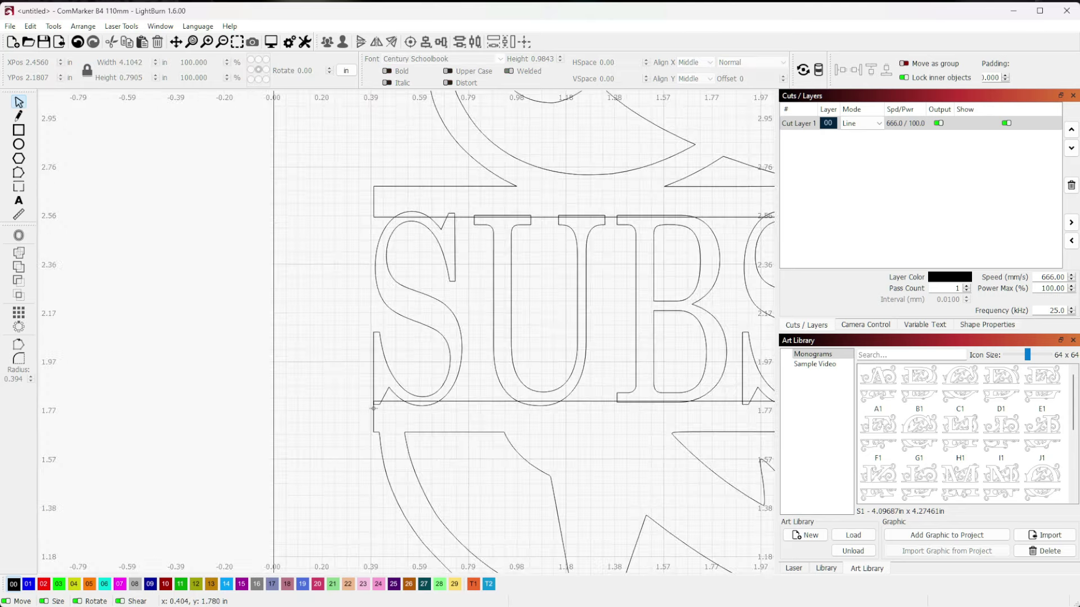
pyautogui.scroll(-5, 382, 401)
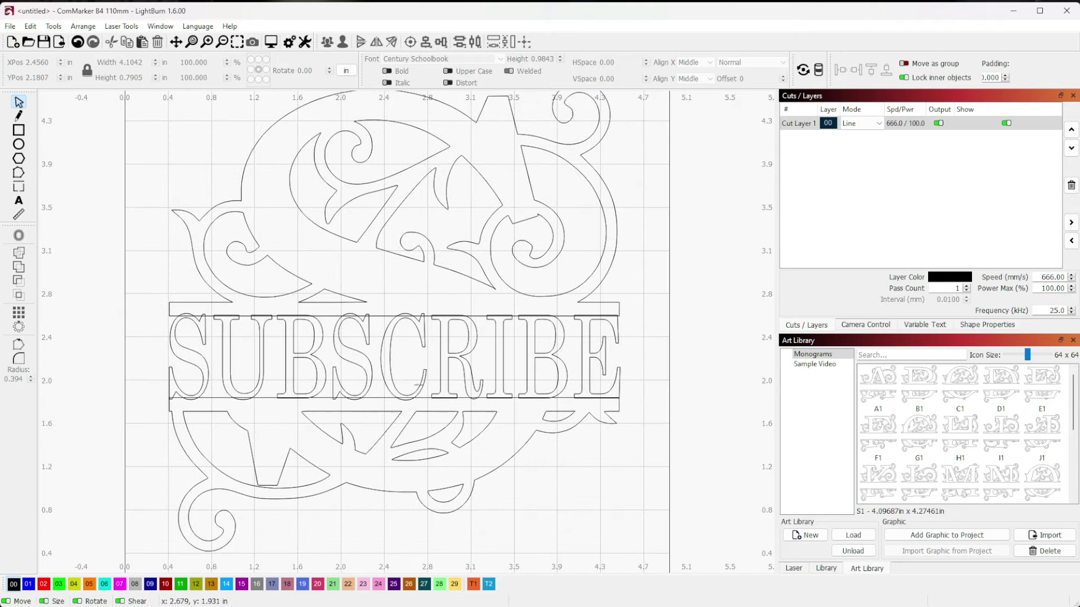
# Step: Union the resized SUBSCRIBE text with the monogram and check it in the cut preview
pyautogui.click(422, 387)
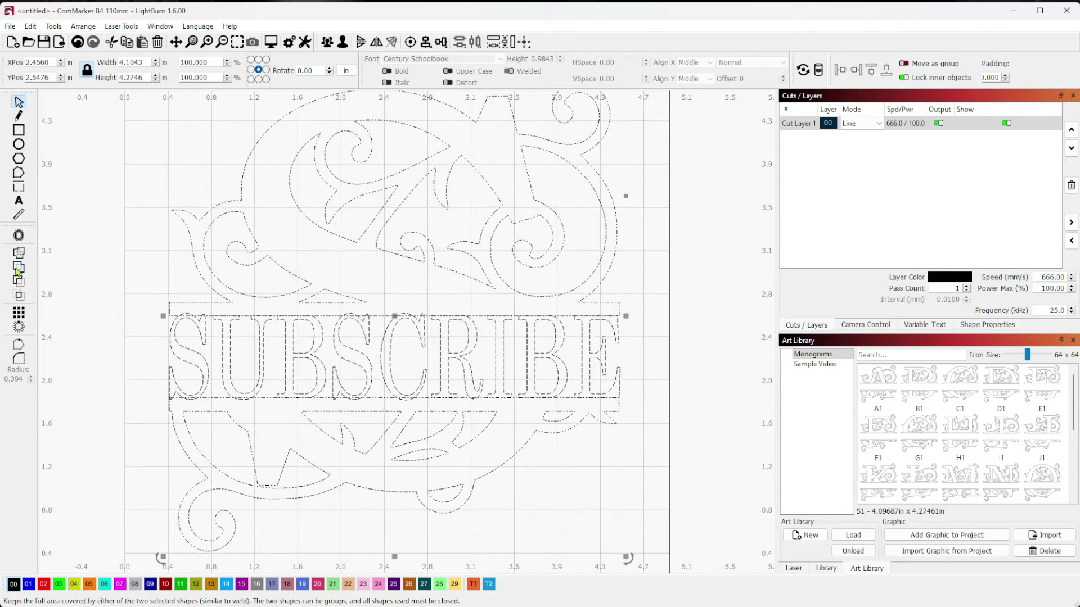
pyautogui.click(123, 322)
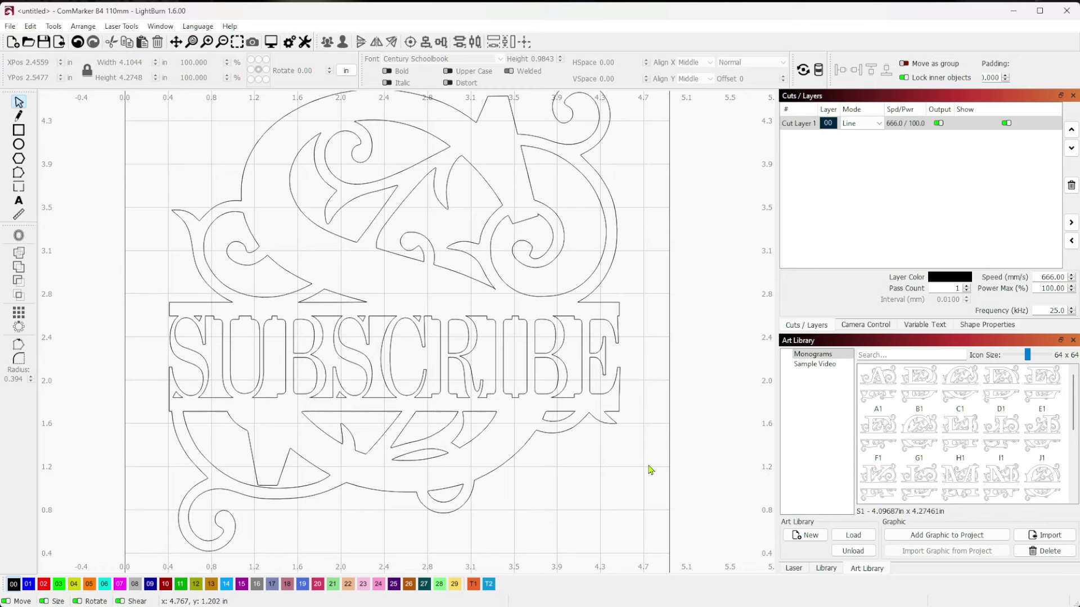
pyautogui.scroll(-3, 649, 469)
pyautogui.moveTo(682, 373); pyautogui.dragTo(652, 362)
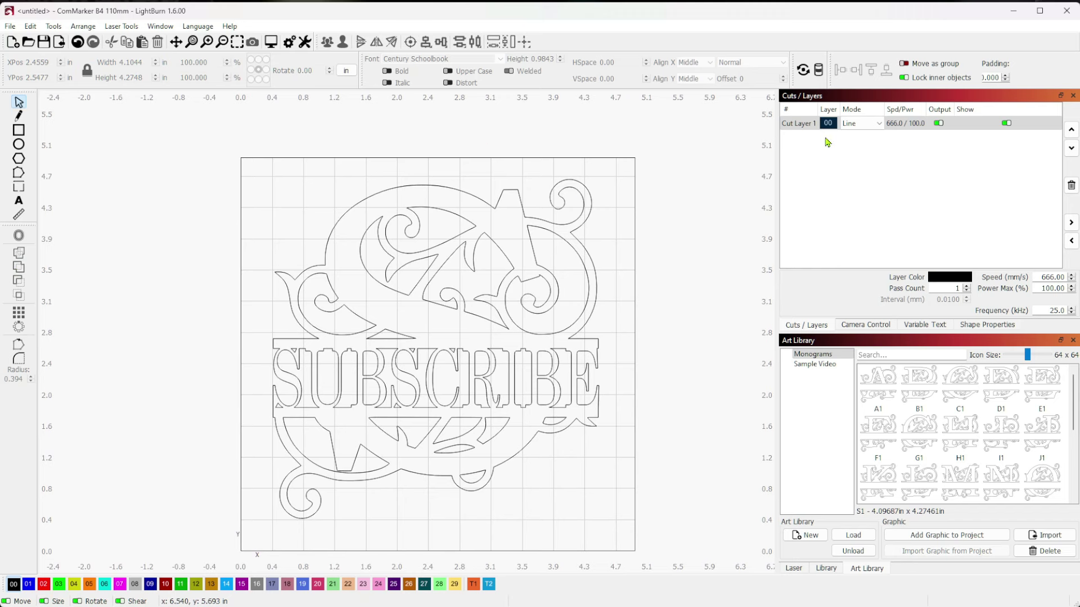
pyautogui.click(271, 43)
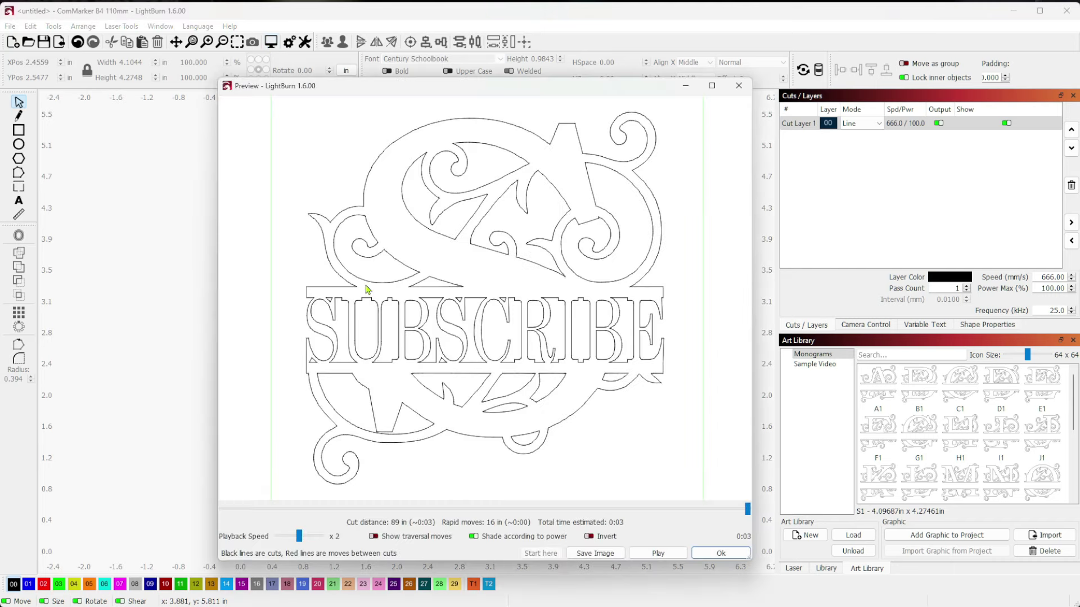
pyautogui.click(738, 85)
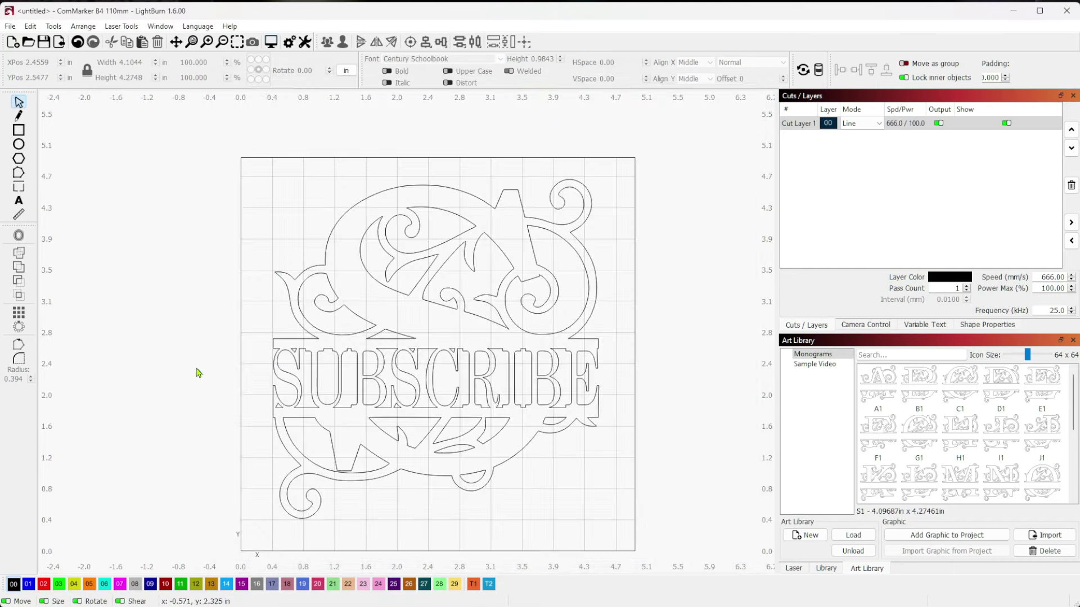
# Step: Pick layer colour 02 and marquee-select the whole SUBSCRIBE design
pyautogui.click(835, 128)
pyautogui.click(41, 586)
pyautogui.moveTo(238, 136); pyautogui.dragTo(641, 547)
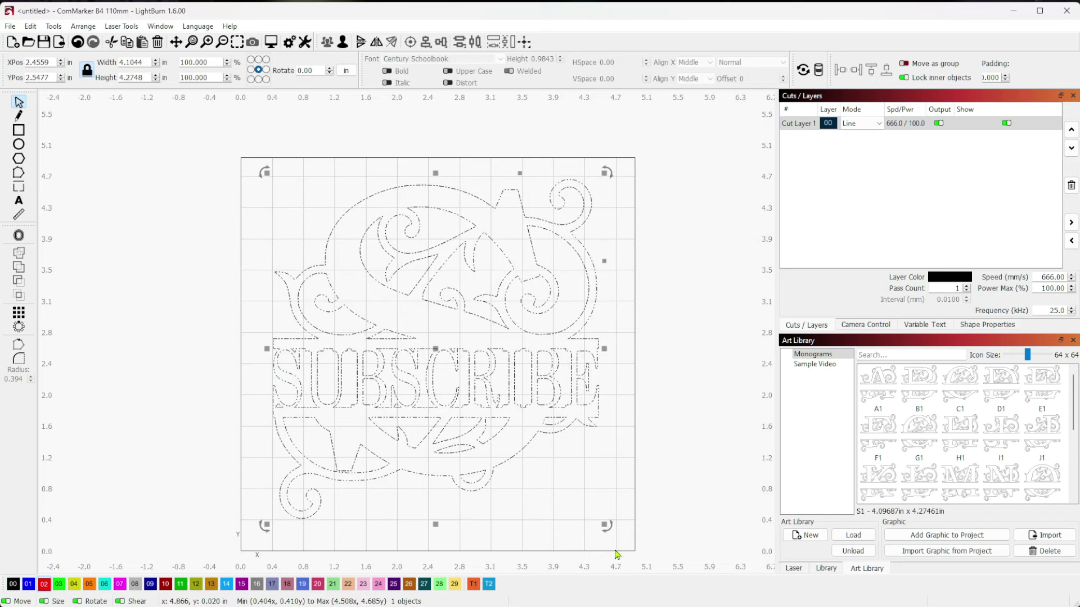
# Step: Put the design on fill layer C02 and preview the solid fill engraving and its time estimate
pyautogui.click(44, 585)
pyautogui.click(239, 356)
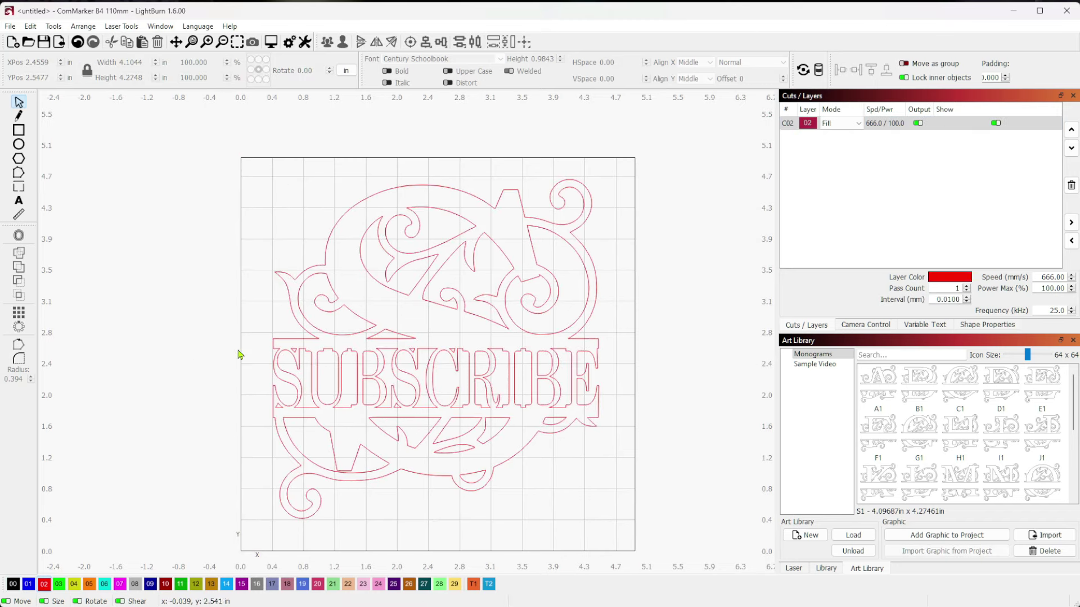
pyautogui.click(270, 45)
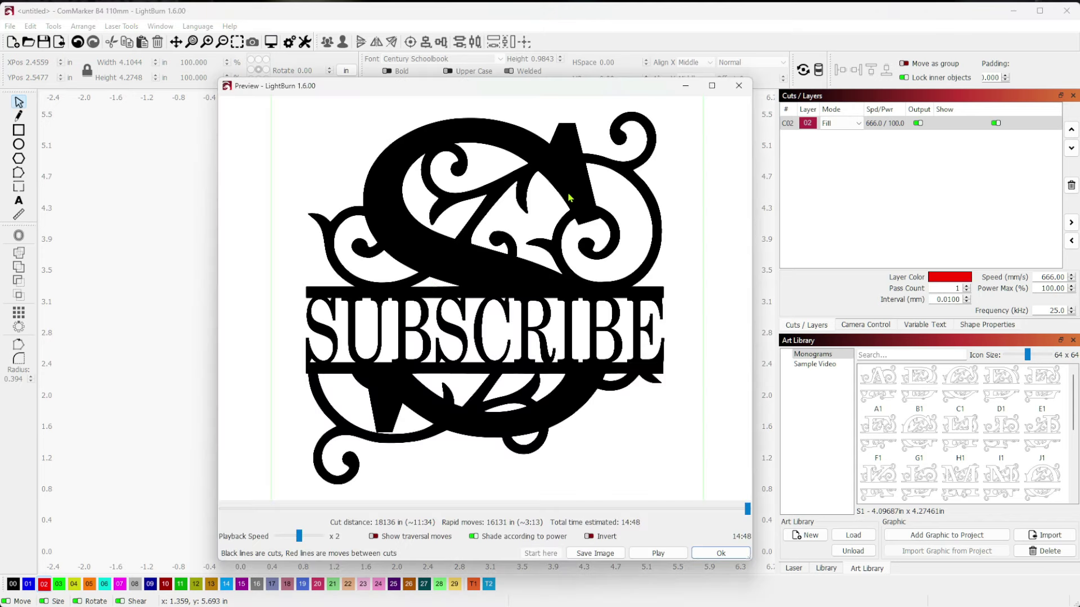
pyautogui.scroll(-3, 536, 278)
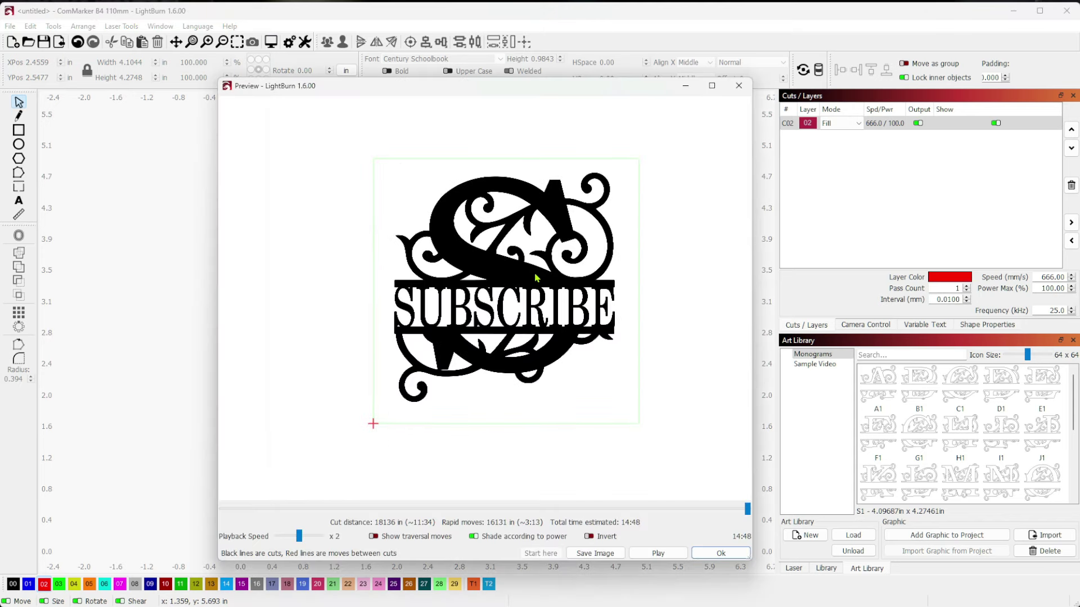
pyautogui.scroll(1, 536, 277)
pyautogui.click(737, 90)
pyautogui.click(502, 225)
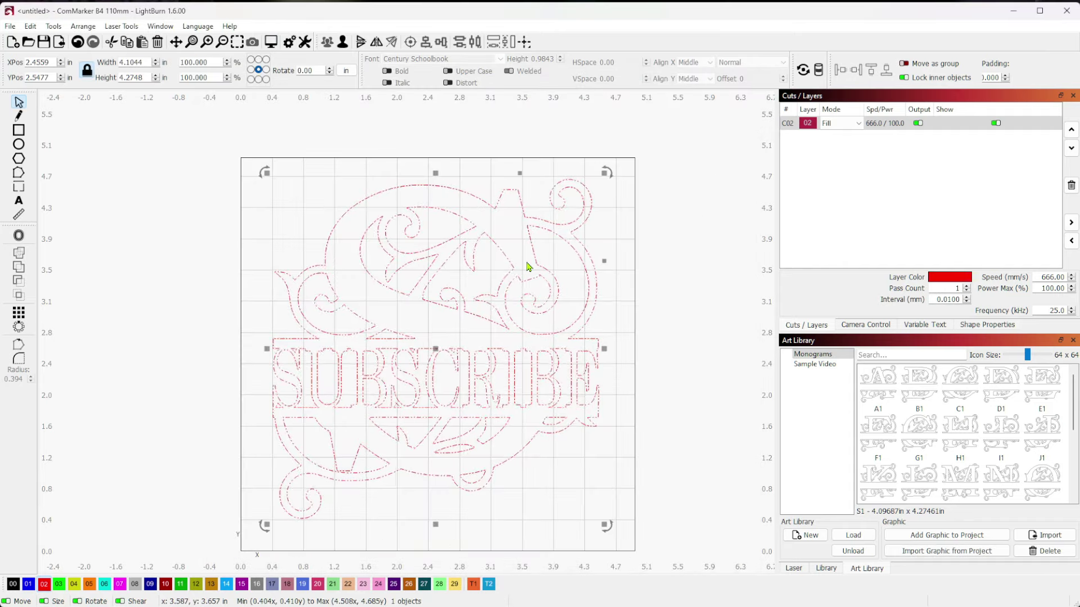
# Step: Add a Line sub-layer to layer C02 with speed 666 and max power 1
pyautogui.doubleClick(881, 129)
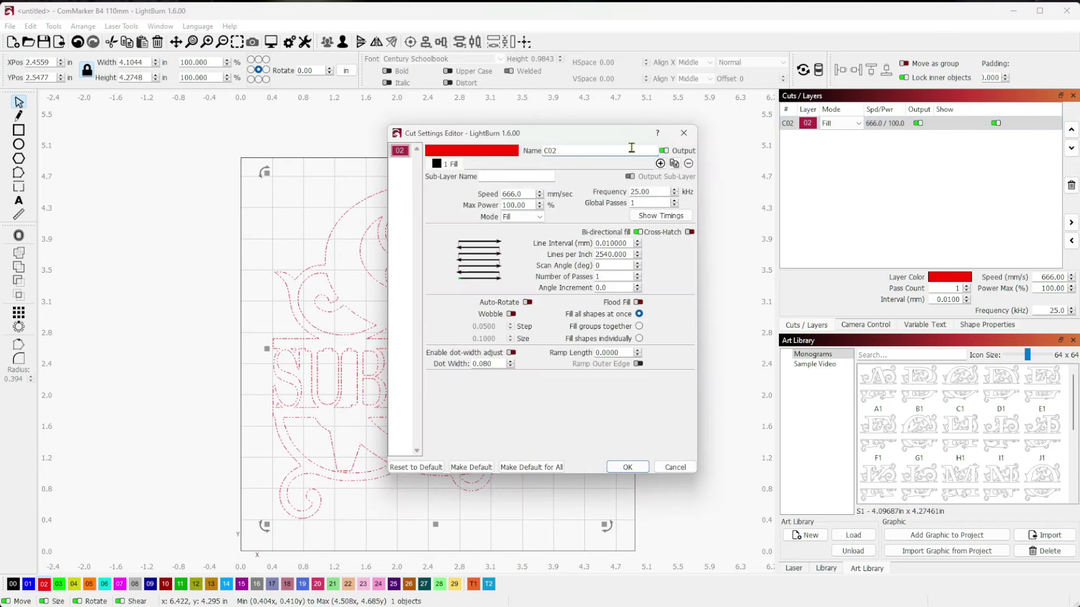
pyautogui.click(660, 164)
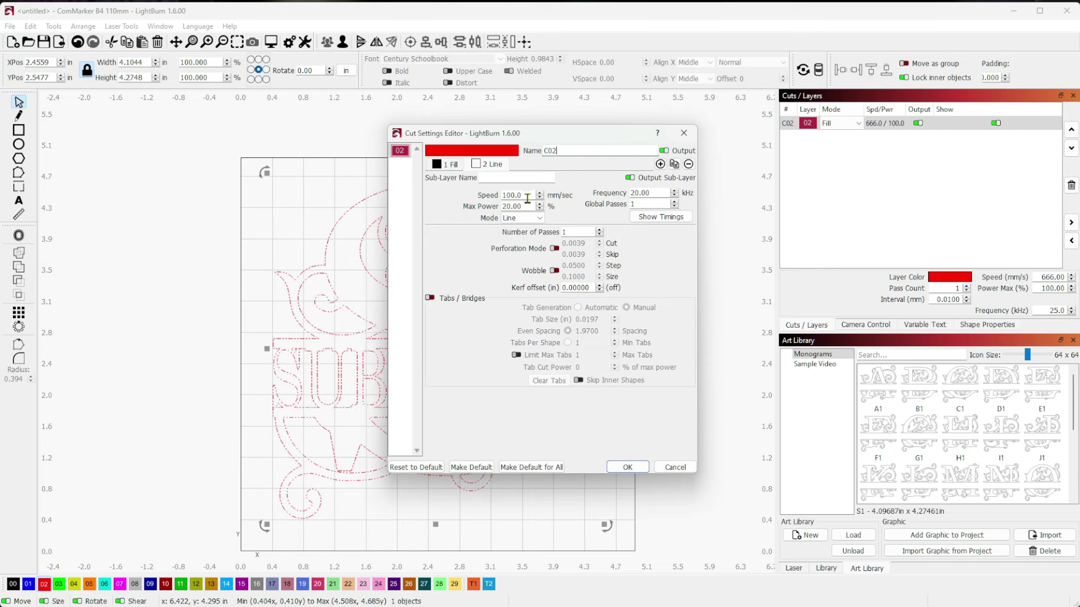
pyautogui.moveTo(530, 195); pyautogui.dragTo(481, 206)
pyautogui.write('666')
pyautogui.press('Tab')
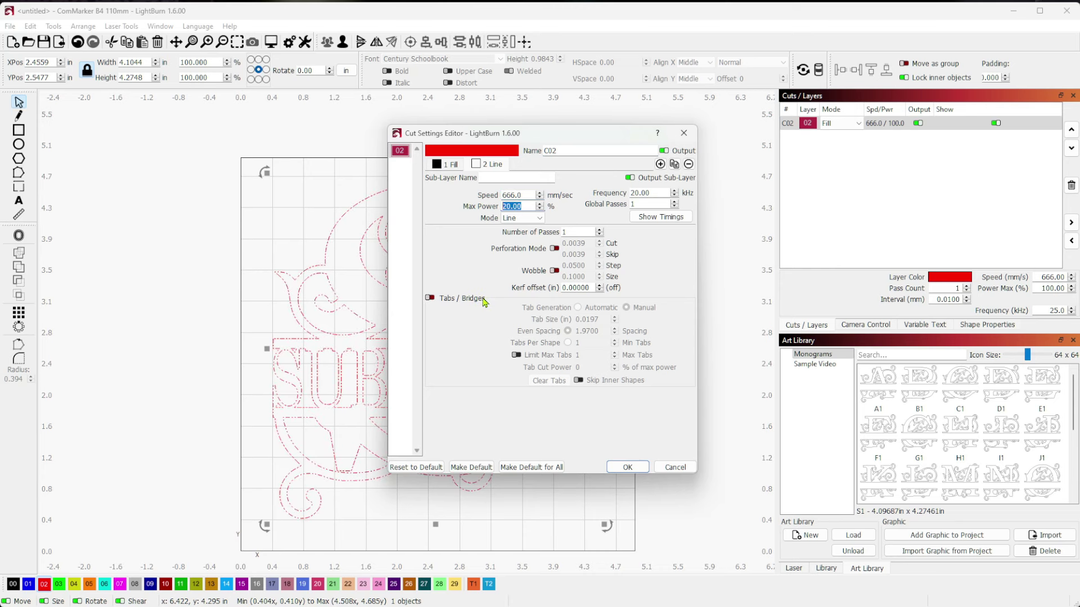
pyautogui.write('10')
# Step: Enter 25 on the Line sub-layer, compare it with the Fill sub-layer, and confirm the settings
pyautogui.click(448, 164)
pyautogui.click(492, 165)
pyautogui.write('25')
pyautogui.click(450, 165)
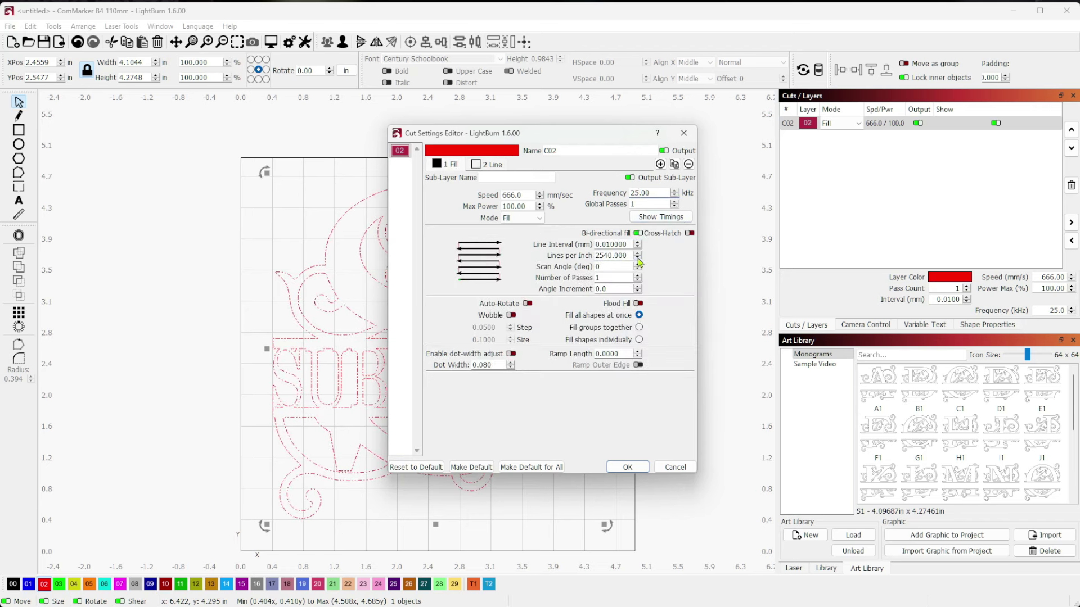
pyautogui.click(489, 165)
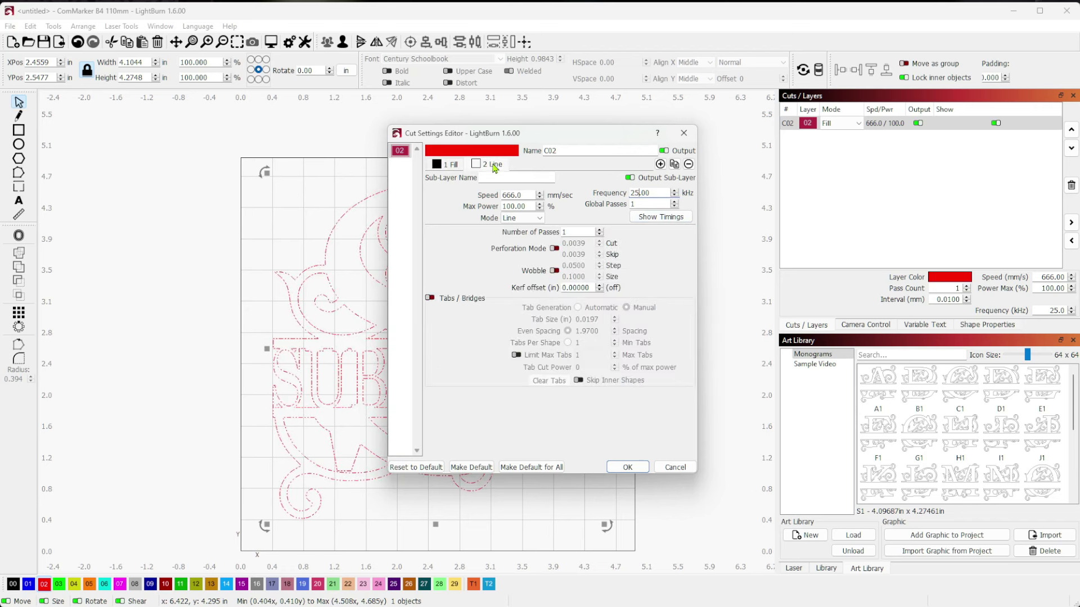
pyautogui.click(465, 166)
pyautogui.click(493, 166)
pyautogui.click(450, 167)
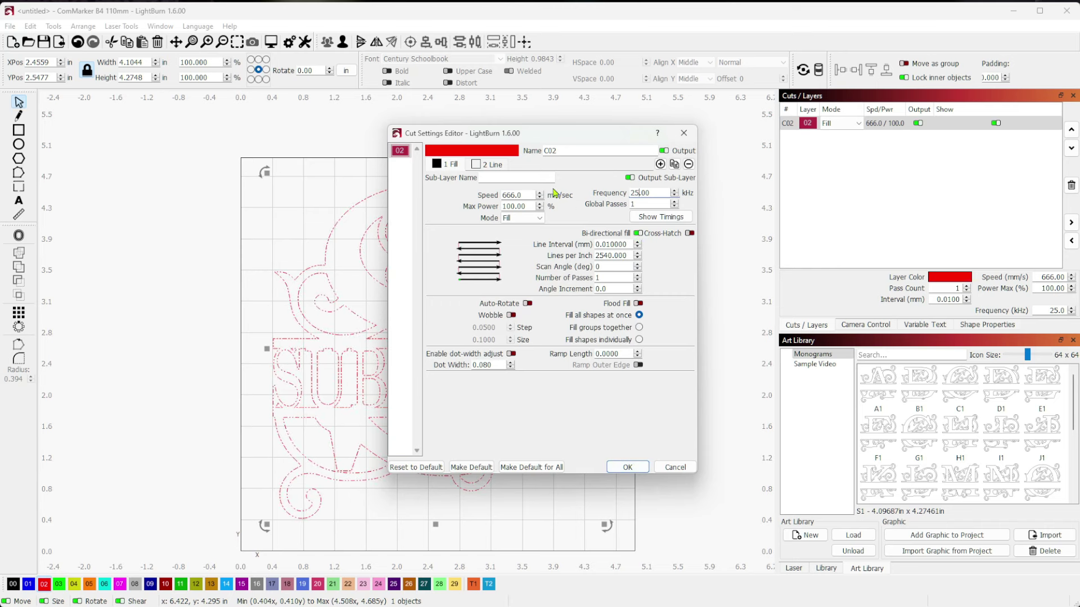
pyautogui.click(488, 165)
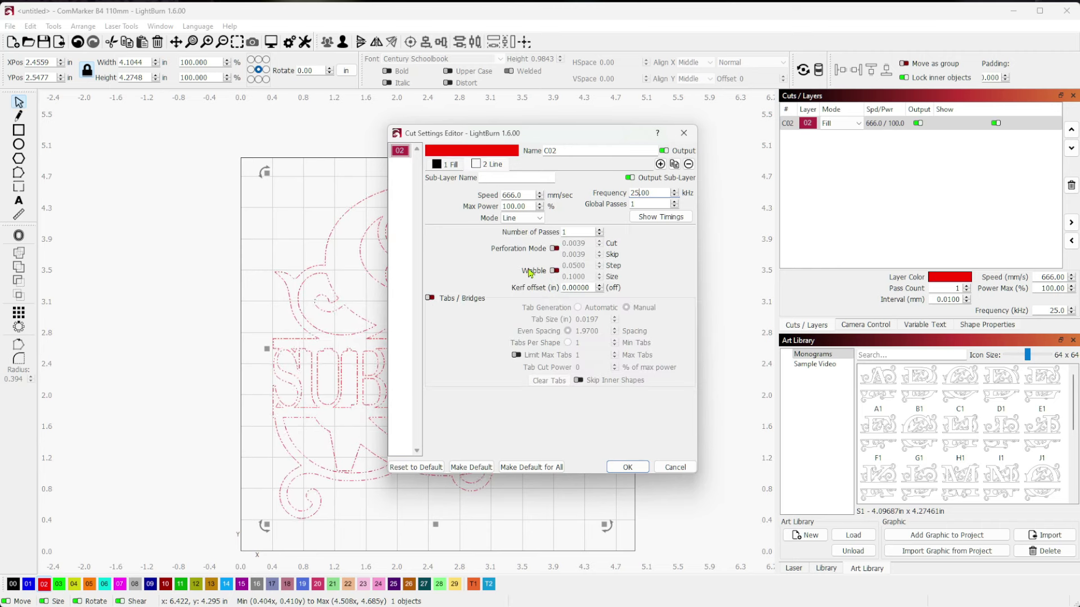
pyautogui.click(627, 468)
pyautogui.hotkey('alt', 'p')
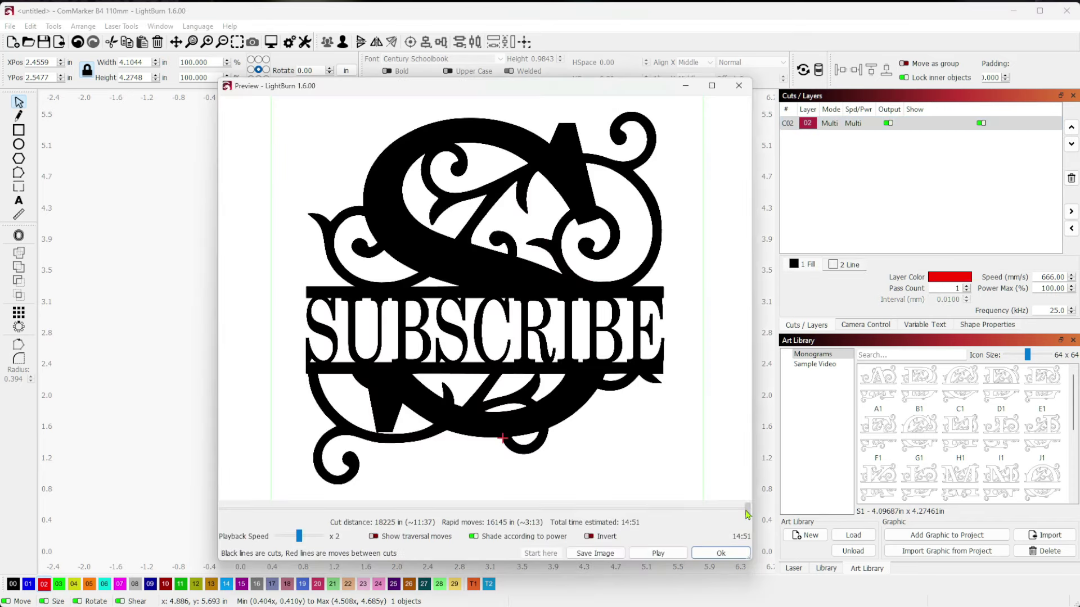
pyautogui.moveTo(747, 512)
pyautogui.mouseDown()
pyautogui.moveTo(710, 514)
pyautogui.moveTo(720, 514)
pyautogui.mouseUp()
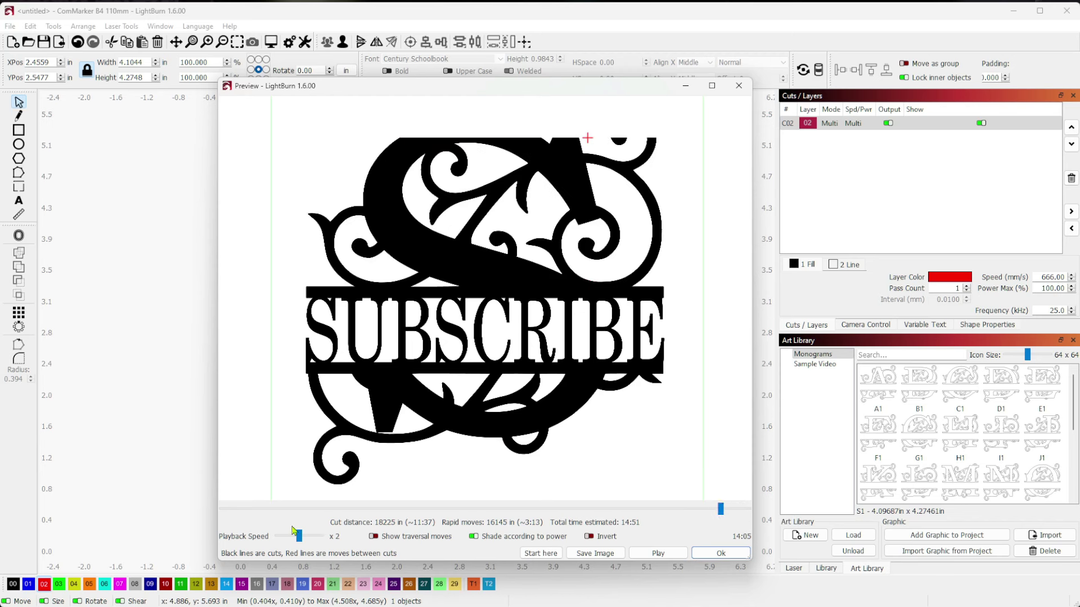
pyautogui.click(309, 536)
pyautogui.click(595, 553)
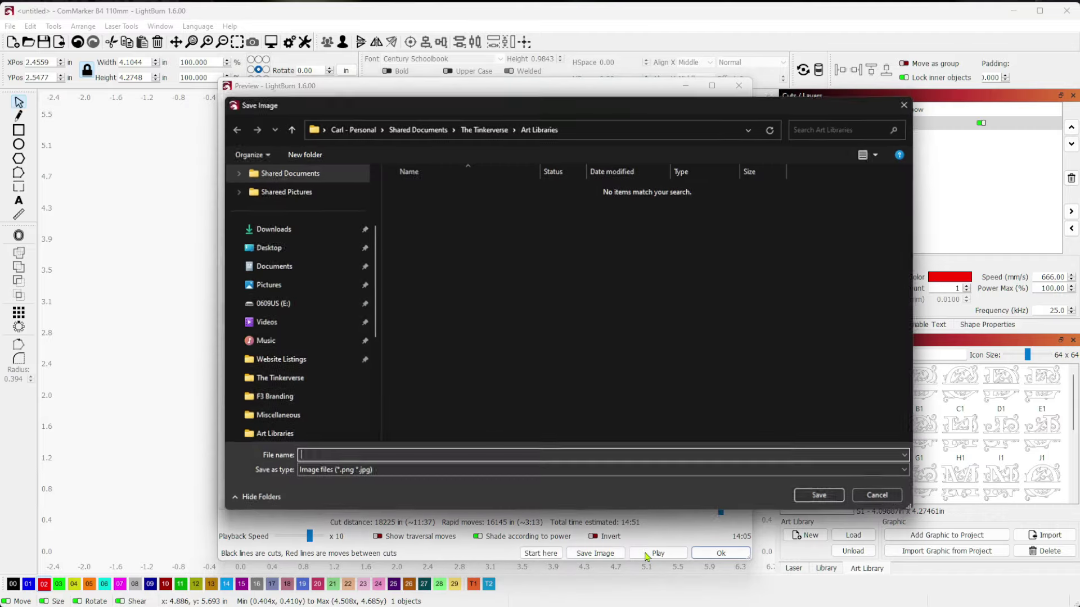
pyautogui.press('Escape')
pyautogui.click(669, 554)
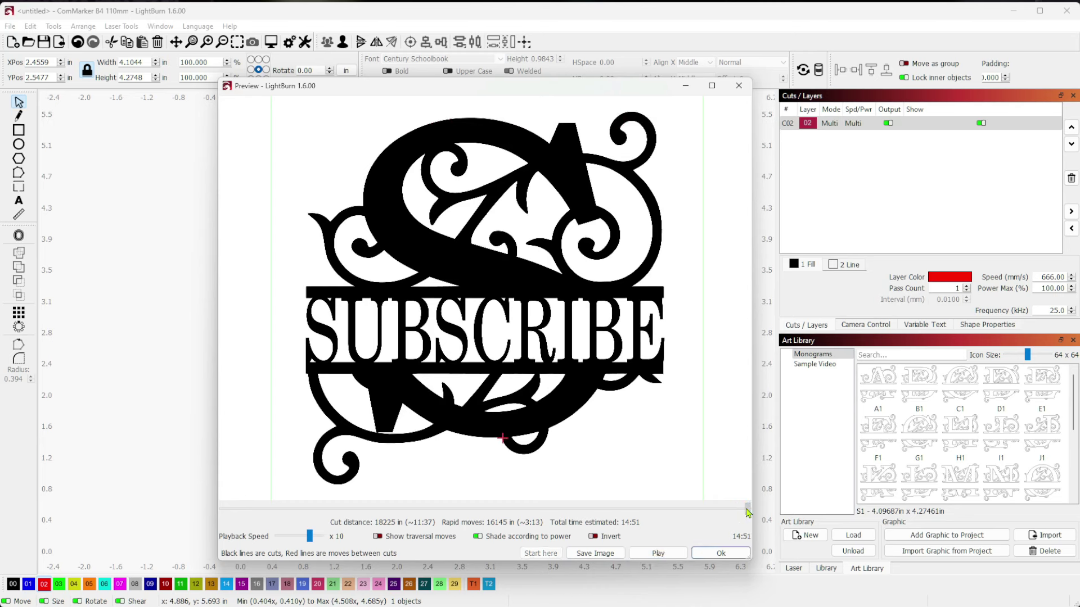
pyautogui.moveTo(748, 509); pyautogui.dragTo(749, 511)
# Step: Resize the SUBSCRIBE monogram to 2.7498 in tall and move it down and left
pyautogui.click(738, 86)
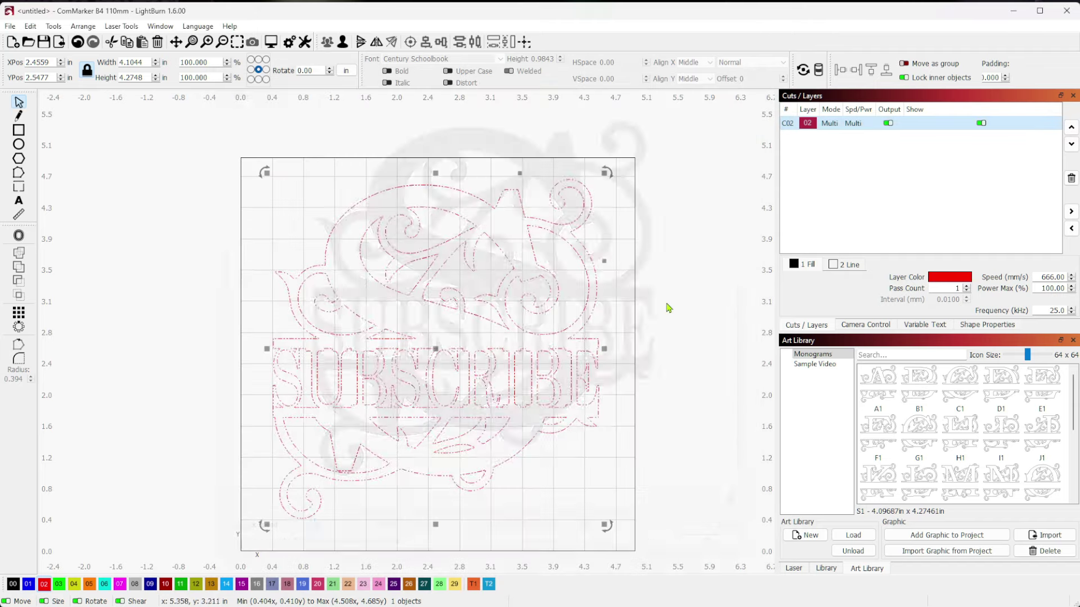
pyautogui.moveTo(203, 145); pyautogui.dragTo(681, 548)
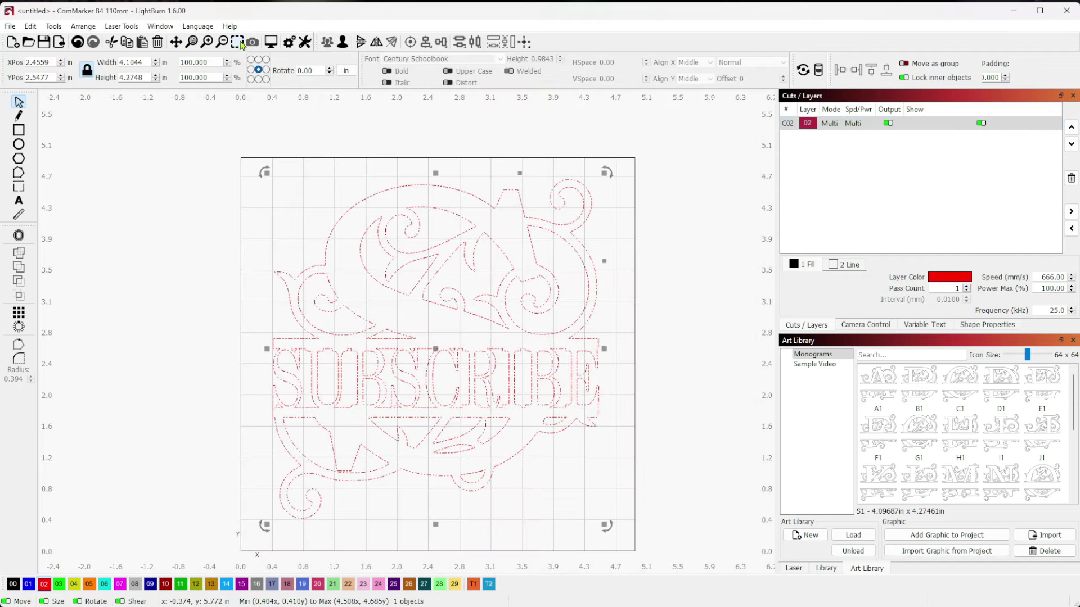
pyautogui.moveTo(144, 78); pyautogui.dragTo(119, 78)
pyautogui.write('2.7498')
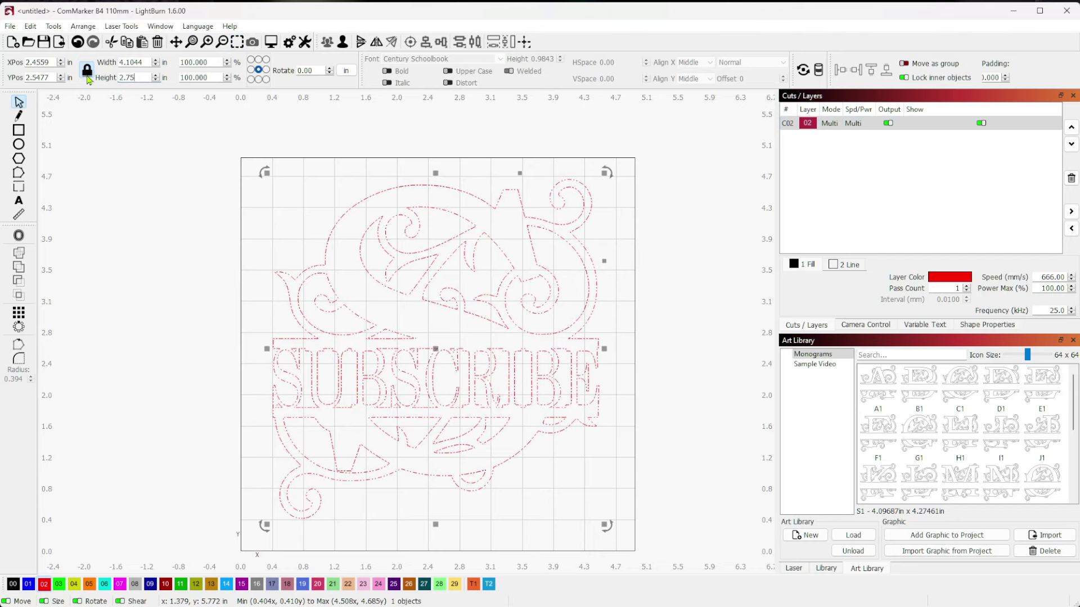
pyautogui.press('Return')
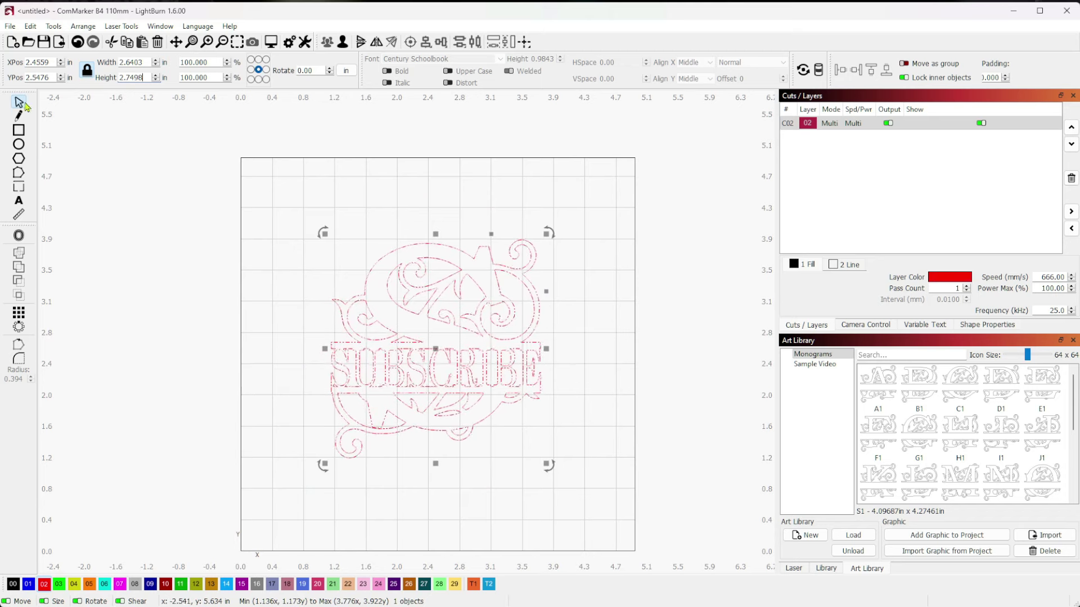
pyautogui.moveTo(439, 351); pyautogui.dragTo(404, 400)
pyautogui.click(646, 386)
pyautogui.click(349, 413)
pyautogui.click(348, 413)
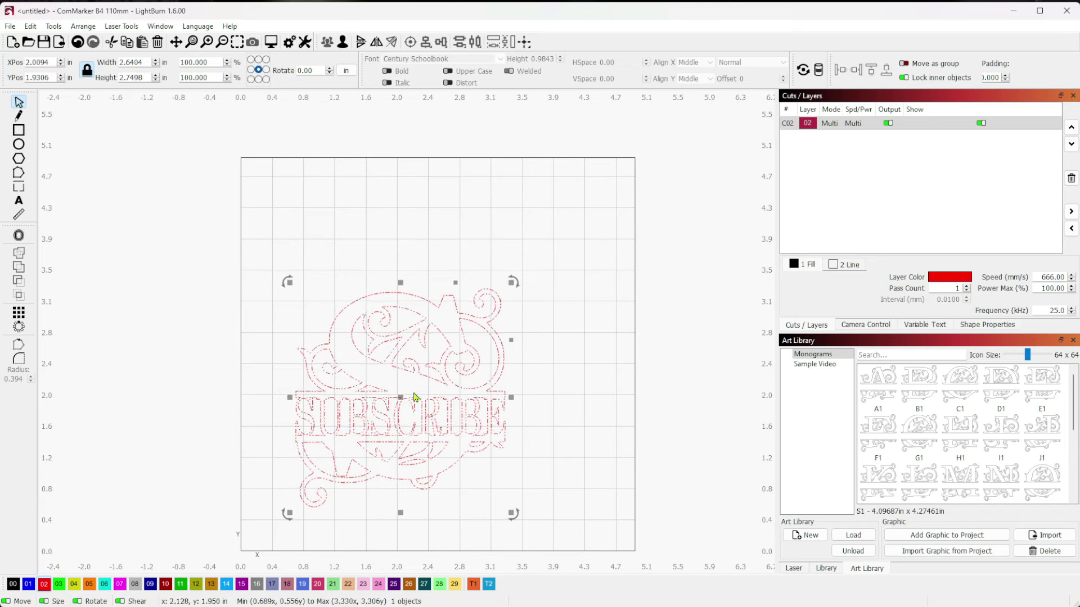
# Step: Preview the resized 2.64 × 2.75 in job, then close the preview
pyautogui.click(271, 41)
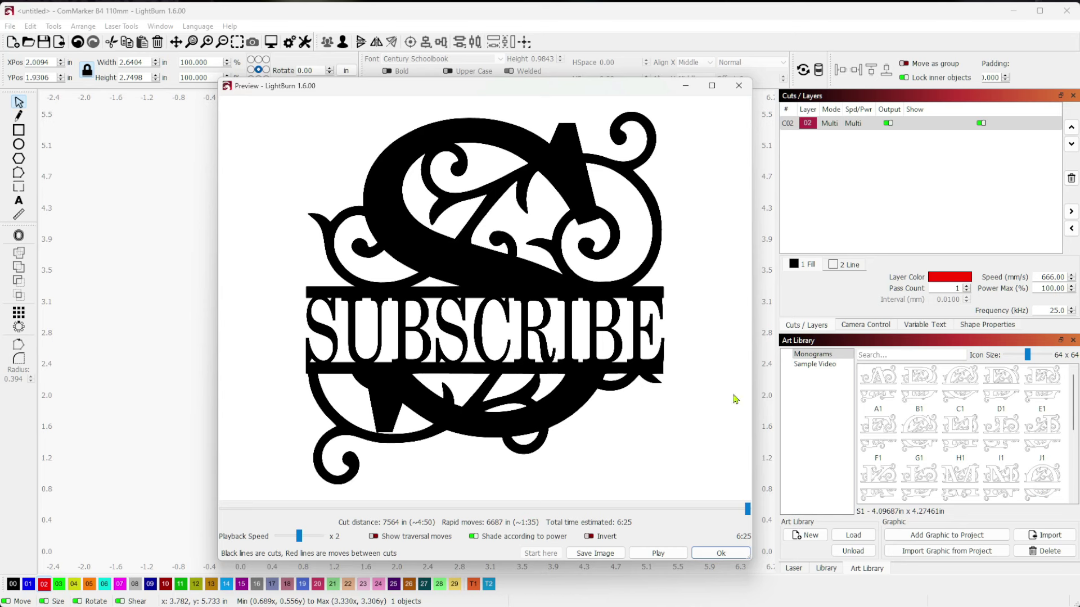
pyautogui.click(724, 554)
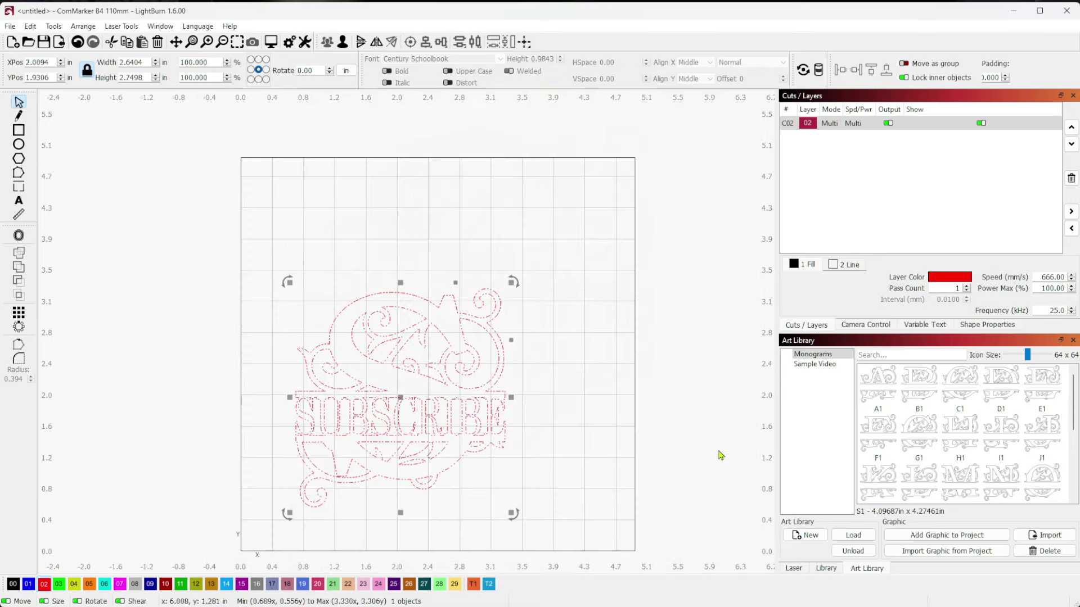
pyautogui.click(826, 569)
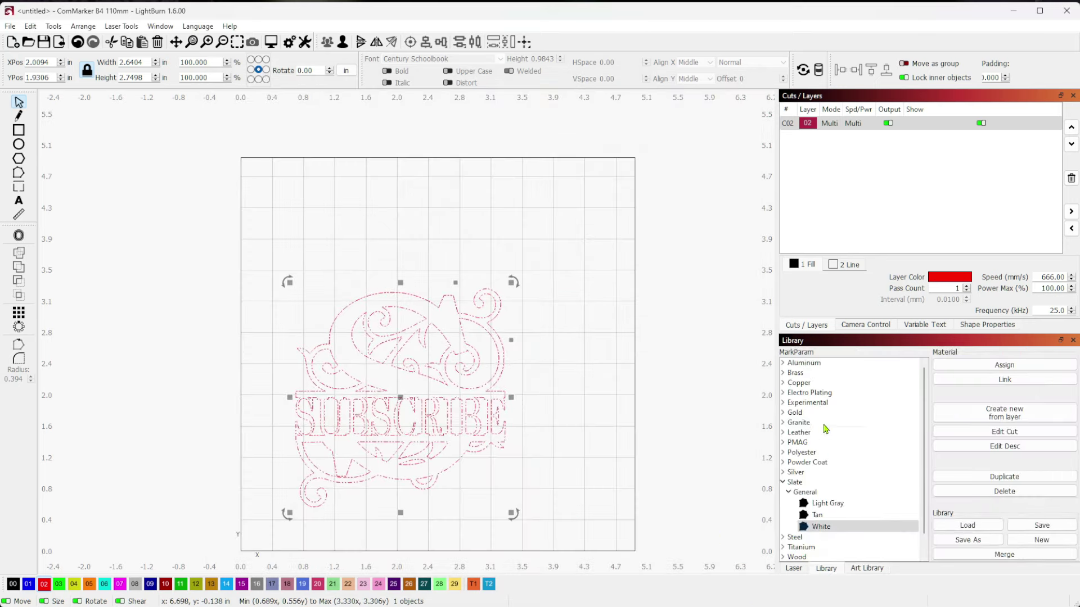
pyautogui.click(824, 527)
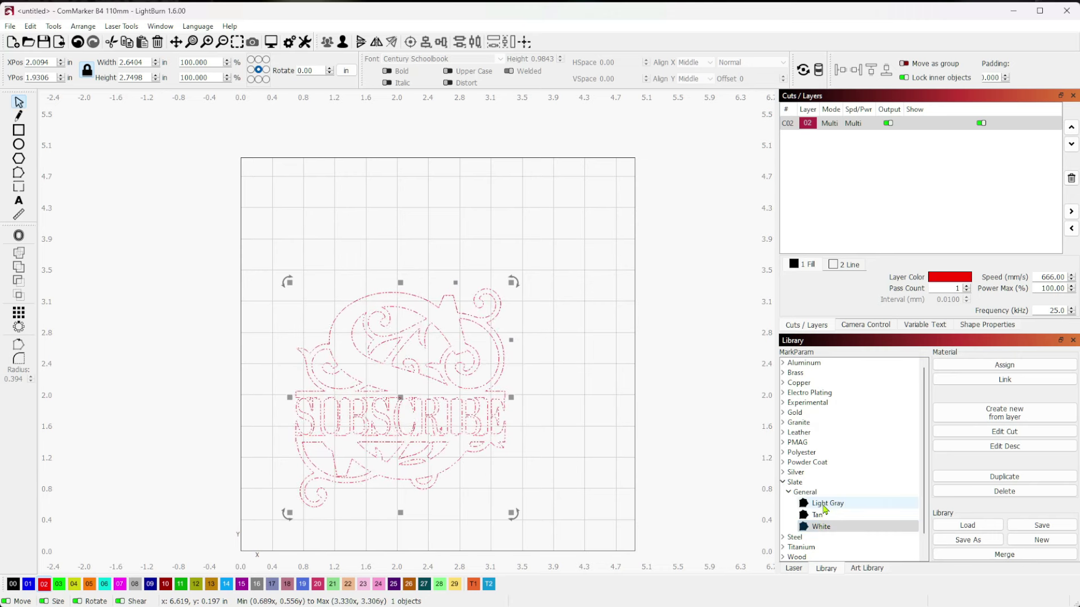
pyautogui.doubleClick(822, 527)
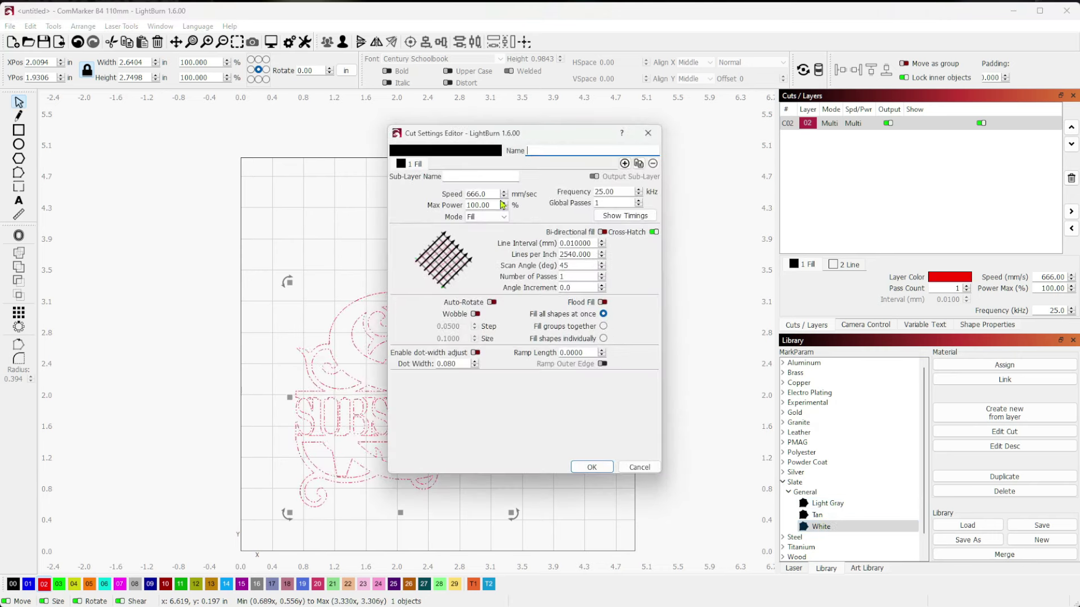
pyautogui.moveTo(490, 195); pyautogui.dragTo(464, 194)
pyautogui.click(639, 467)
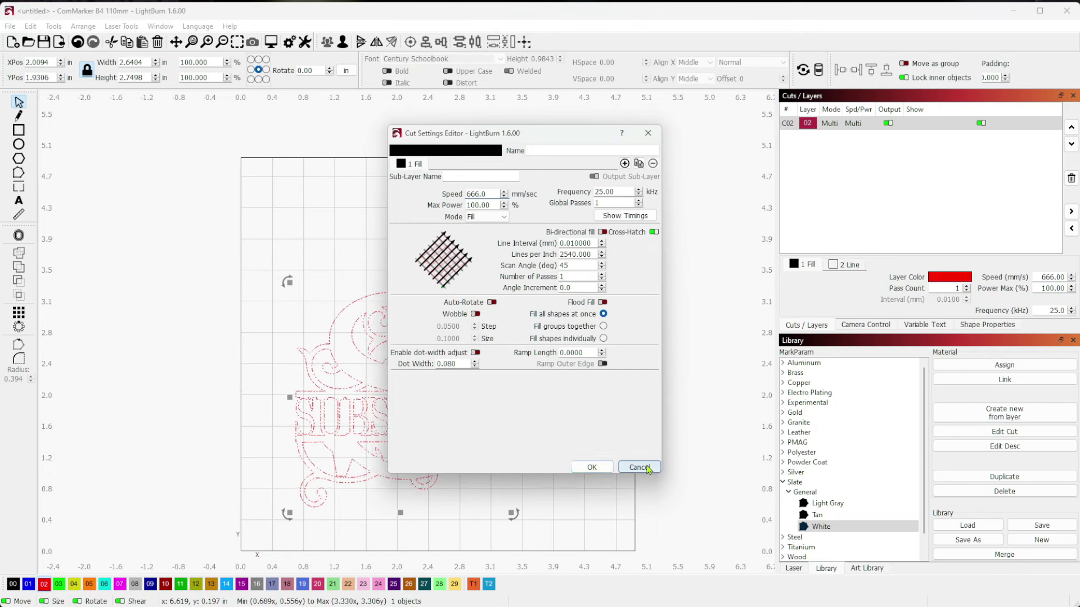
pyautogui.doubleClick(831, 125)
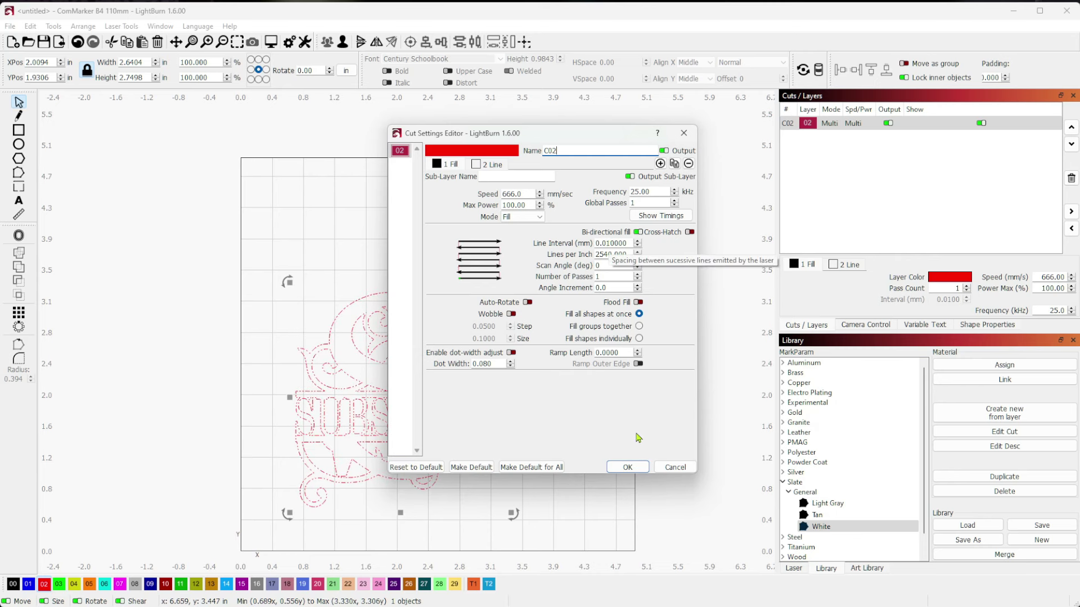
pyautogui.click(628, 467)
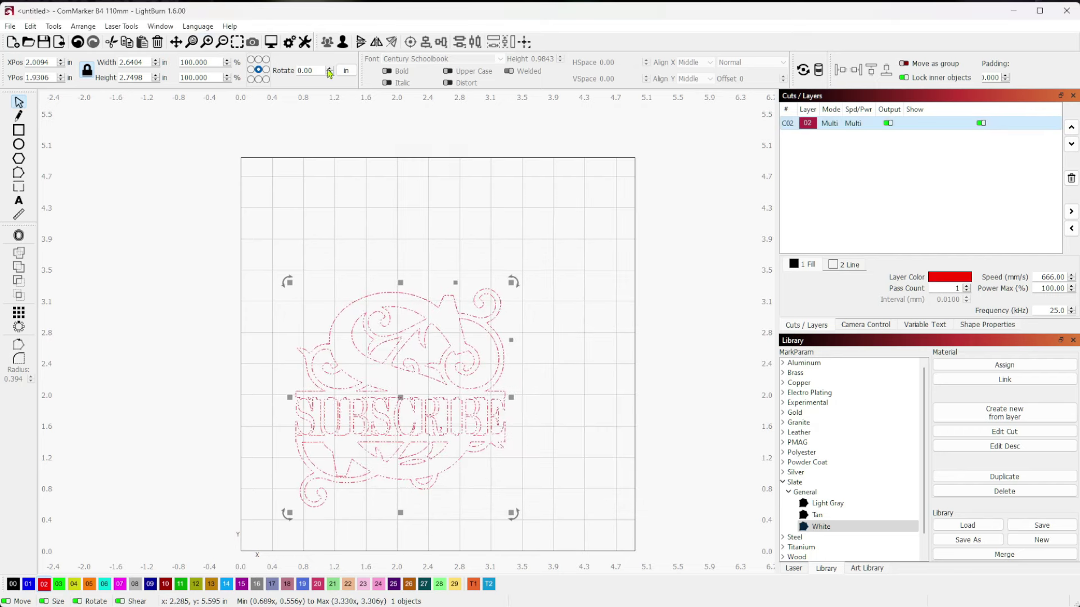
# Step: Save the project as 'Subscribe Video Coaster' in The Tinkerverse > Coasters folder
pyautogui.click(10, 26)
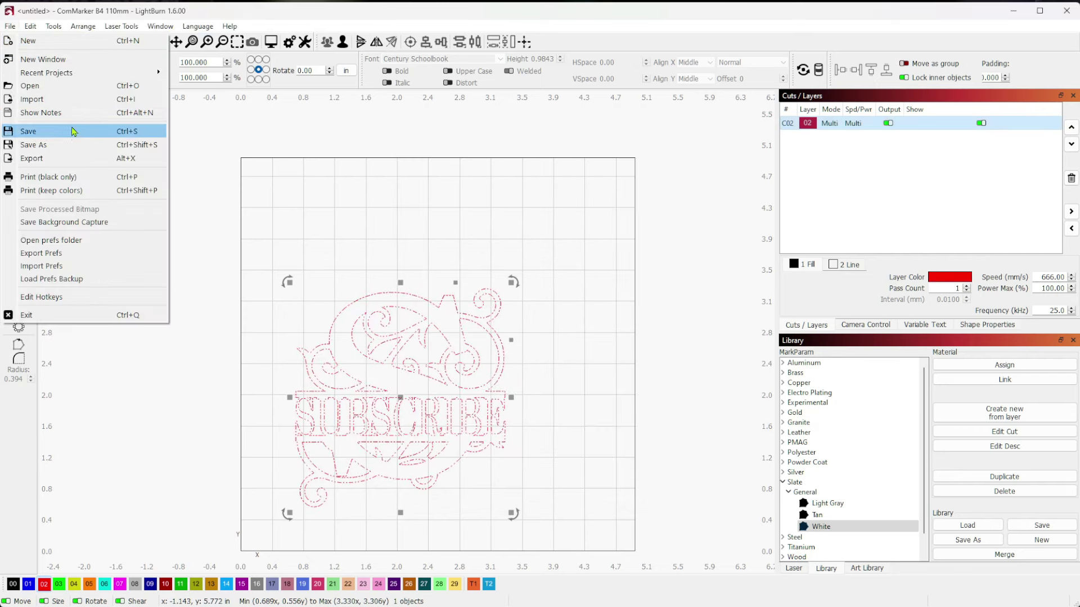
pyautogui.click(64, 132)
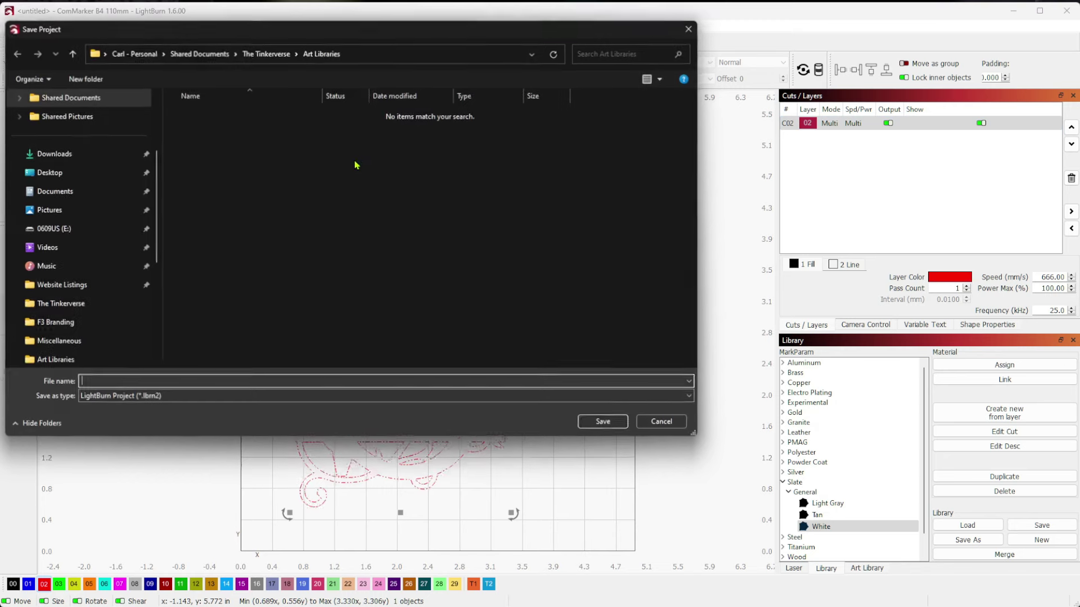
pyautogui.click(266, 53)
pyautogui.doubleClick(241, 138)
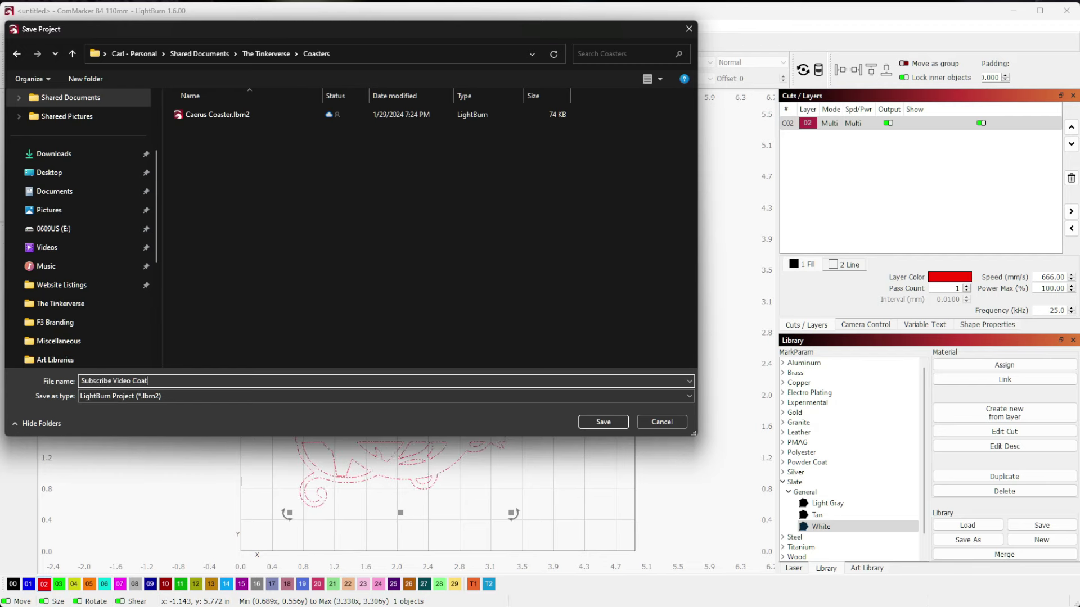
pyautogui.press('Return')
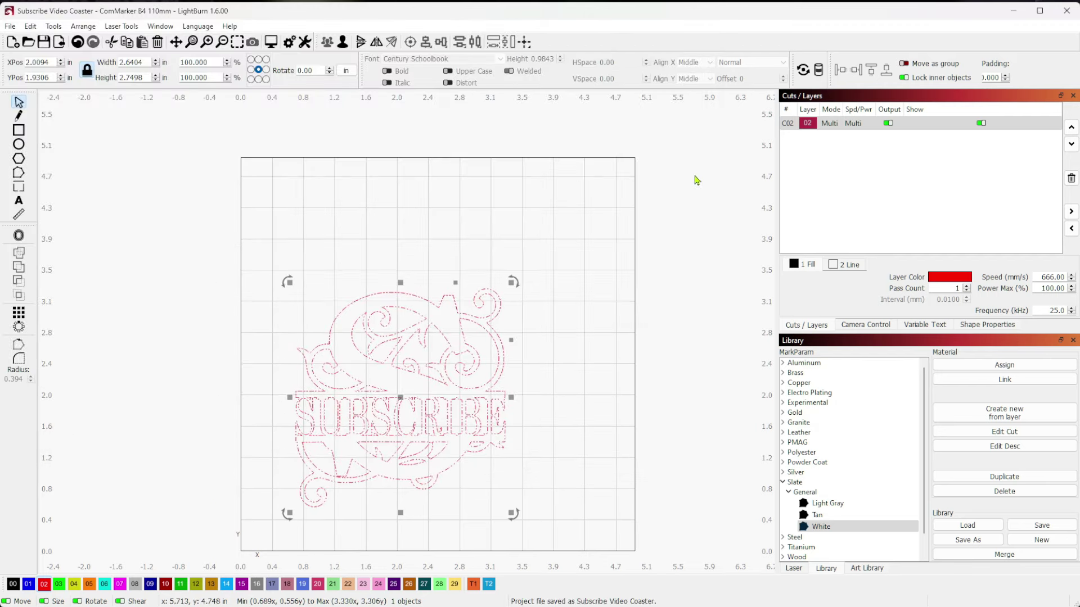
# Step: Deselect the saved SUBSCRIBE design on the canvas
pyautogui.click(692, 164)
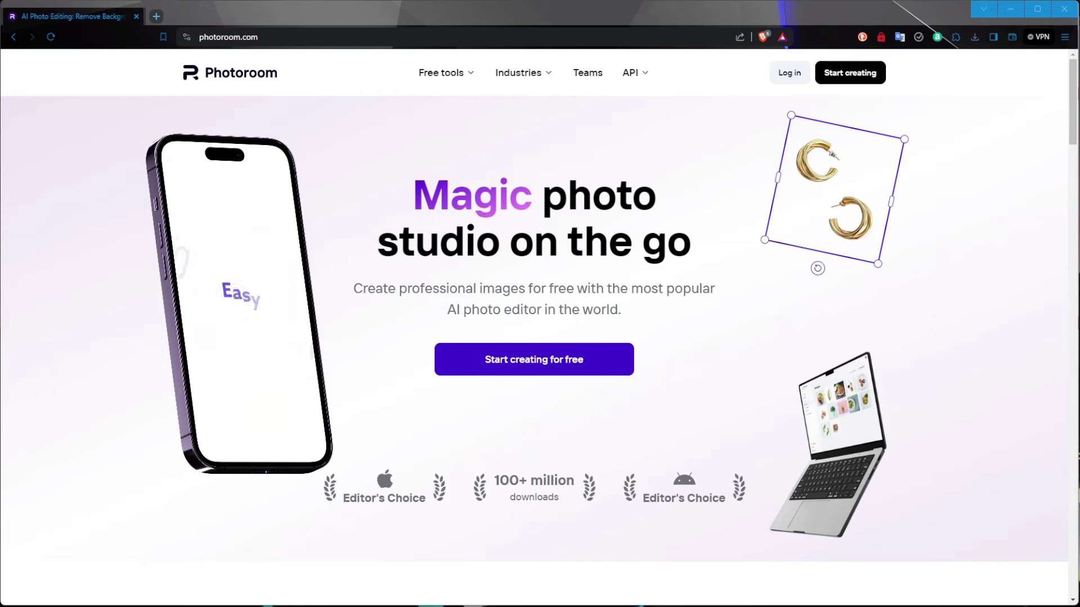
# Step: Log in to Photoroom, upload the engraved slate coaster photo, and show Instant Backgrounds
pyautogui.click(789, 73)
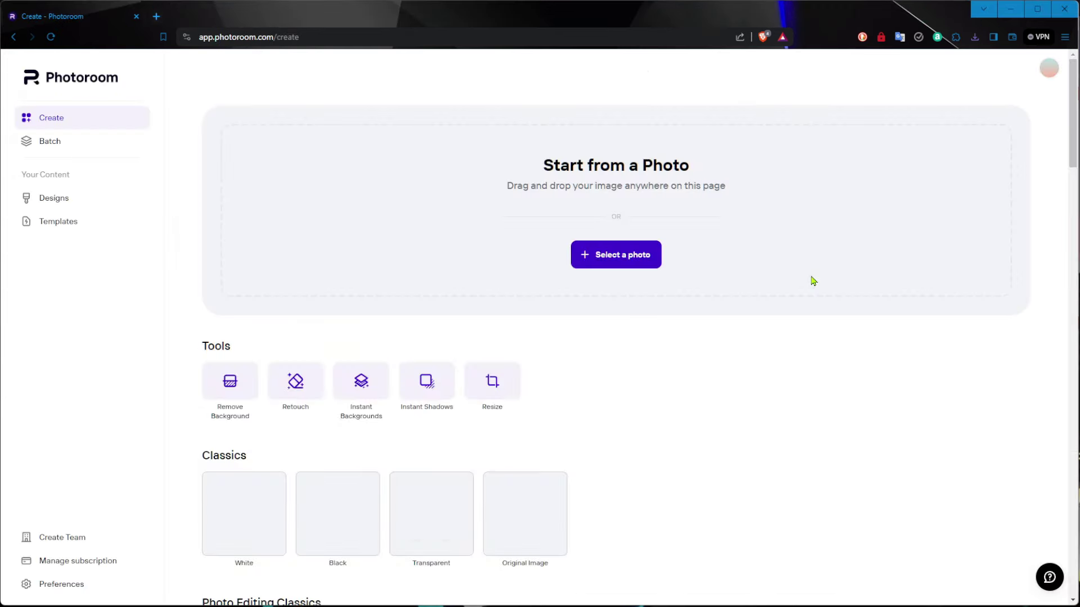
pyautogui.moveTo(813, 280); pyautogui.dragTo(548, 265)
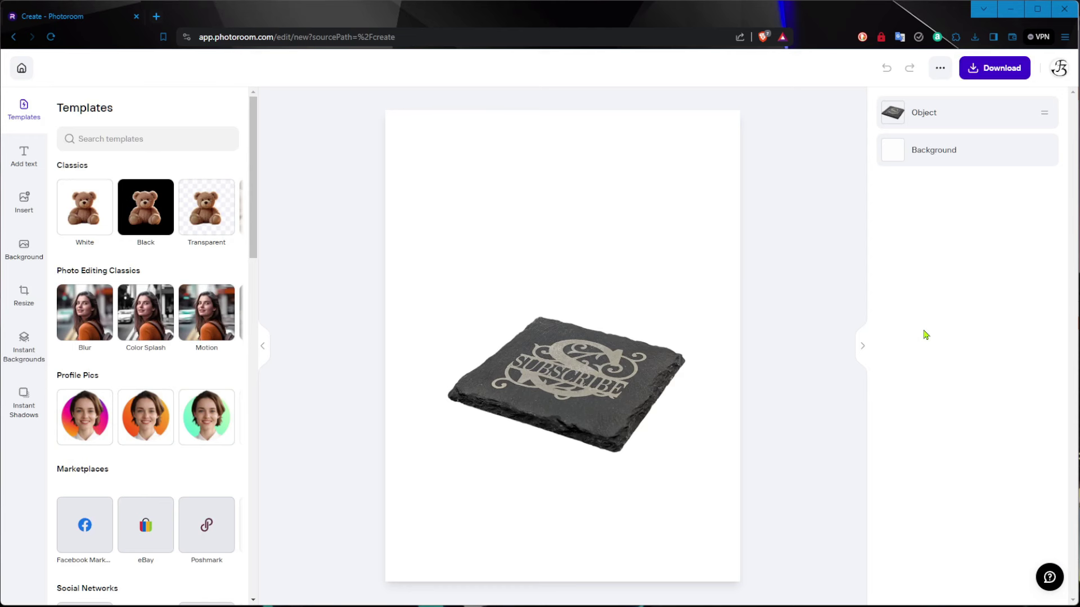
pyautogui.click(23, 349)
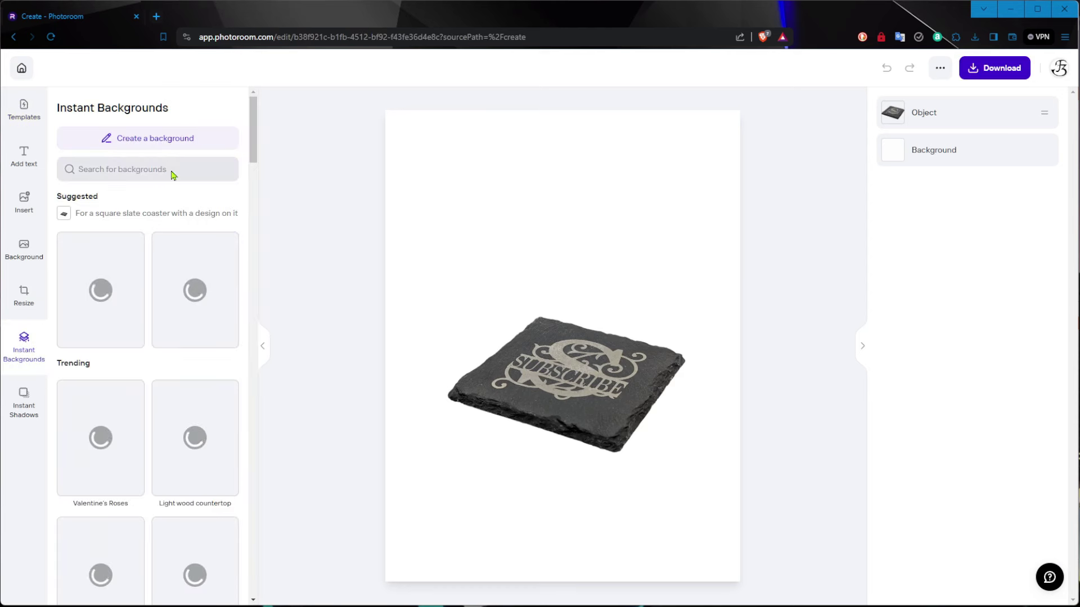
# Step: Apply the suggested 'On a soft marble table, with a light brown wall in the background' backdrop
pyautogui.click(171, 170)
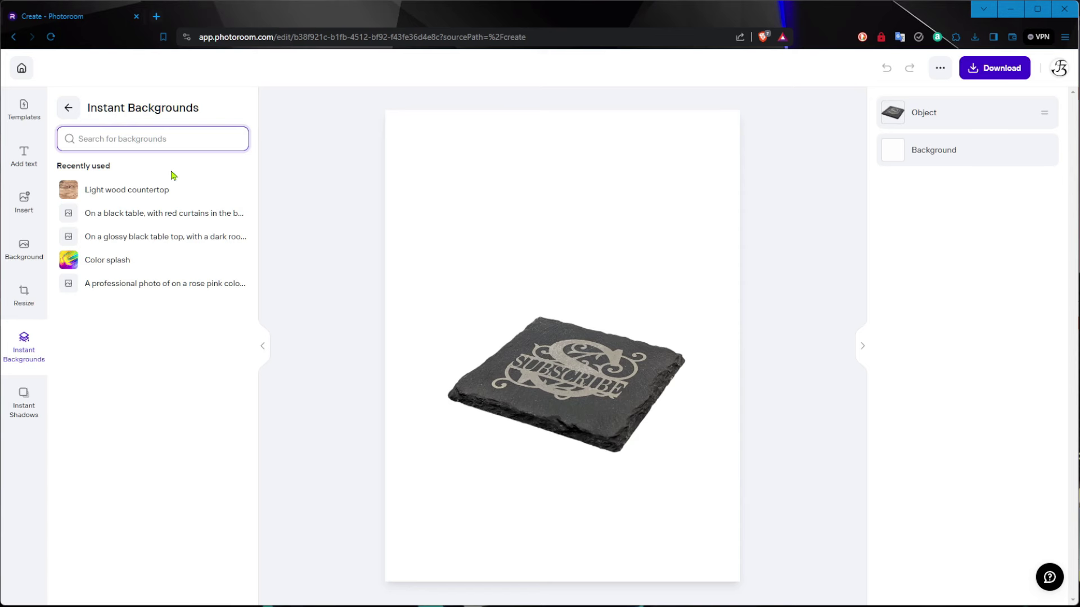
pyautogui.click(68, 108)
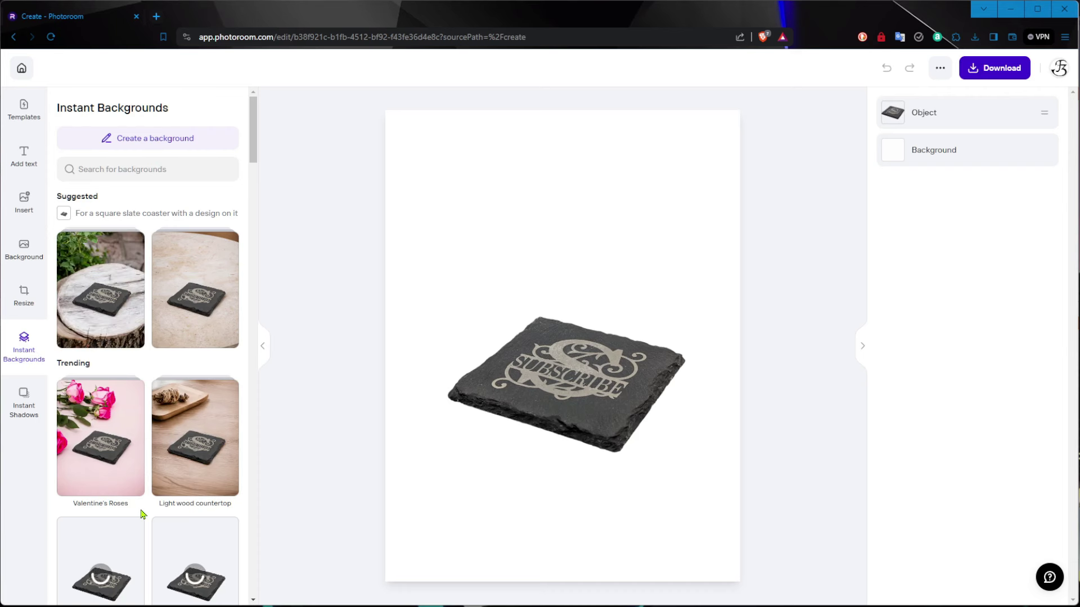
pyautogui.click(185, 293)
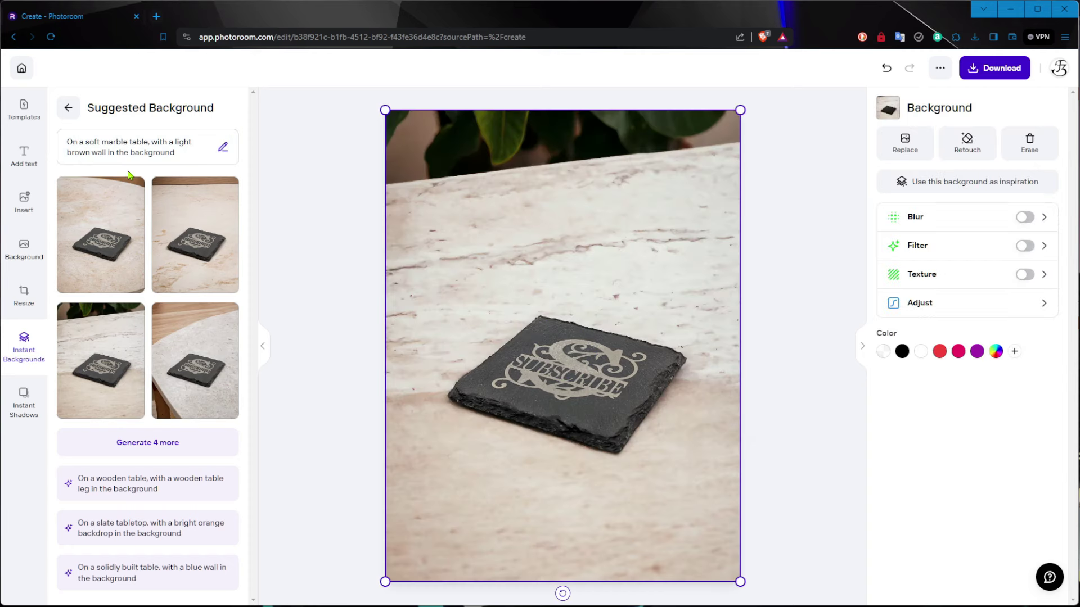
# Step: Edit the marble prompt to add 'drink on the table next to', regenerate, and apply the third result
pyautogui.click(117, 152)
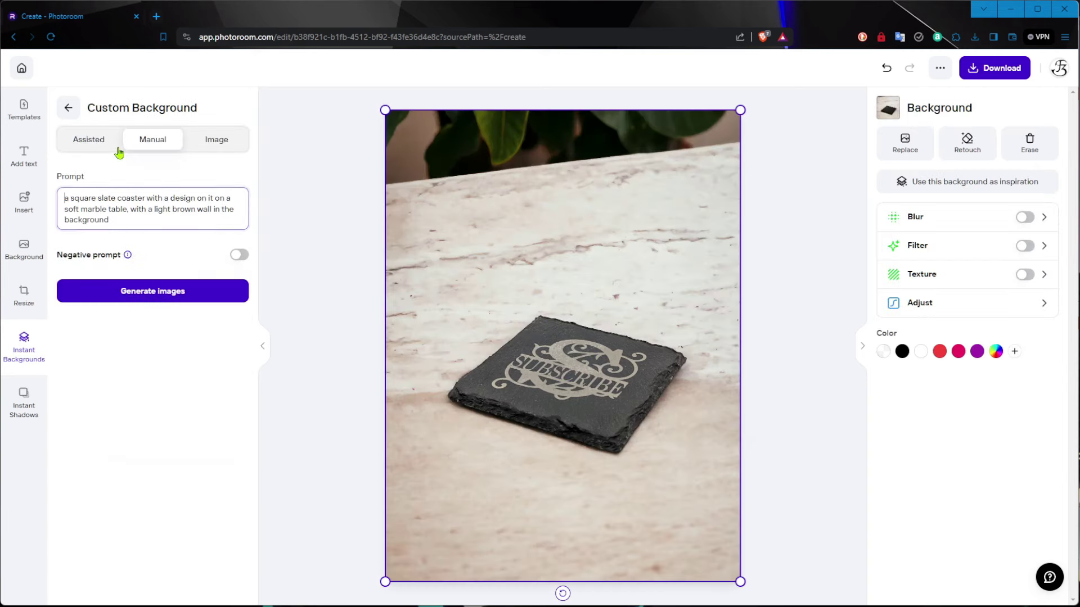
pyautogui.keyDown('shift'); pyautogui.click(185, 225); pyautogui.keyUp('shift')
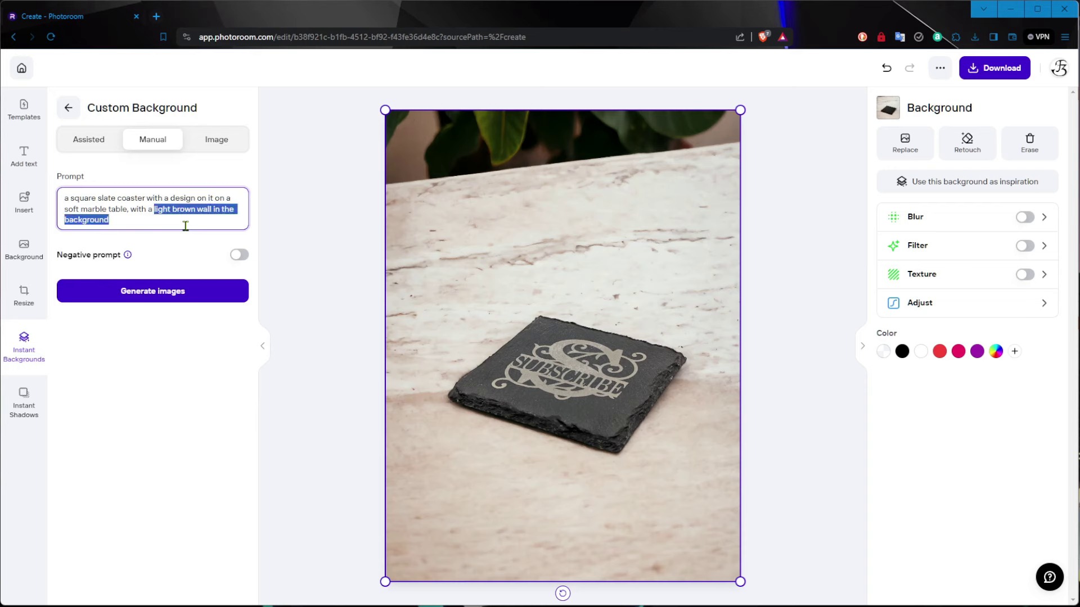
pyautogui.write('drink')
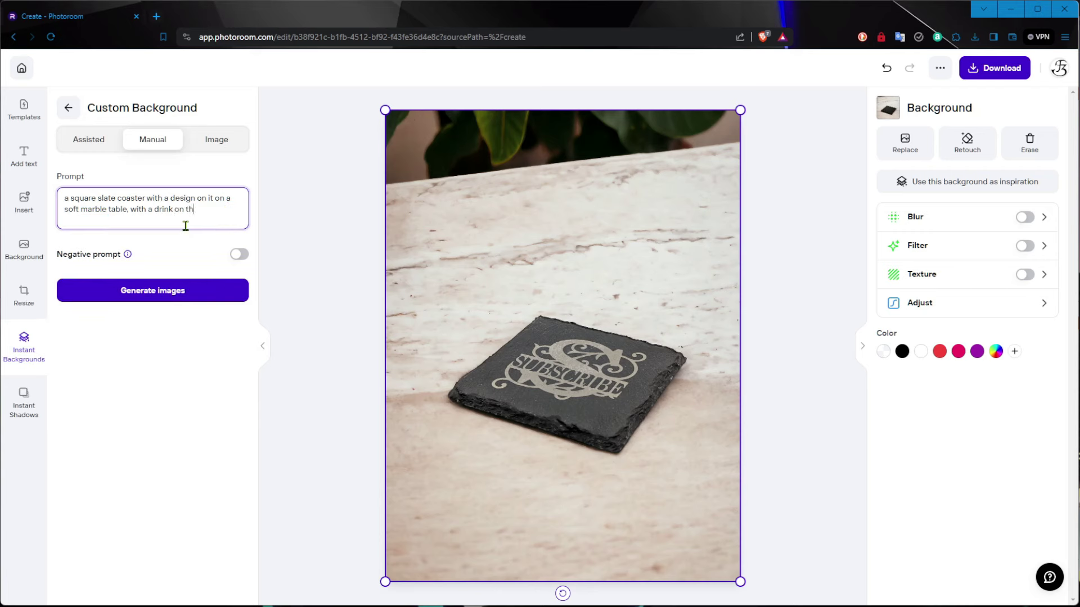
pyautogui.write(' on the table next to it and a window in the background')
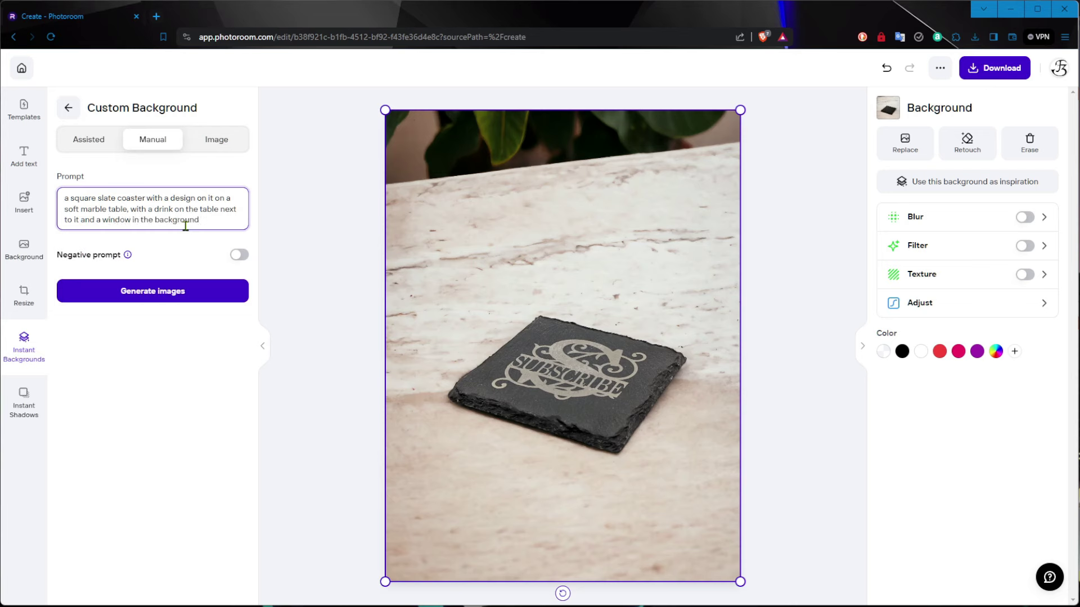
pyautogui.click(184, 290)
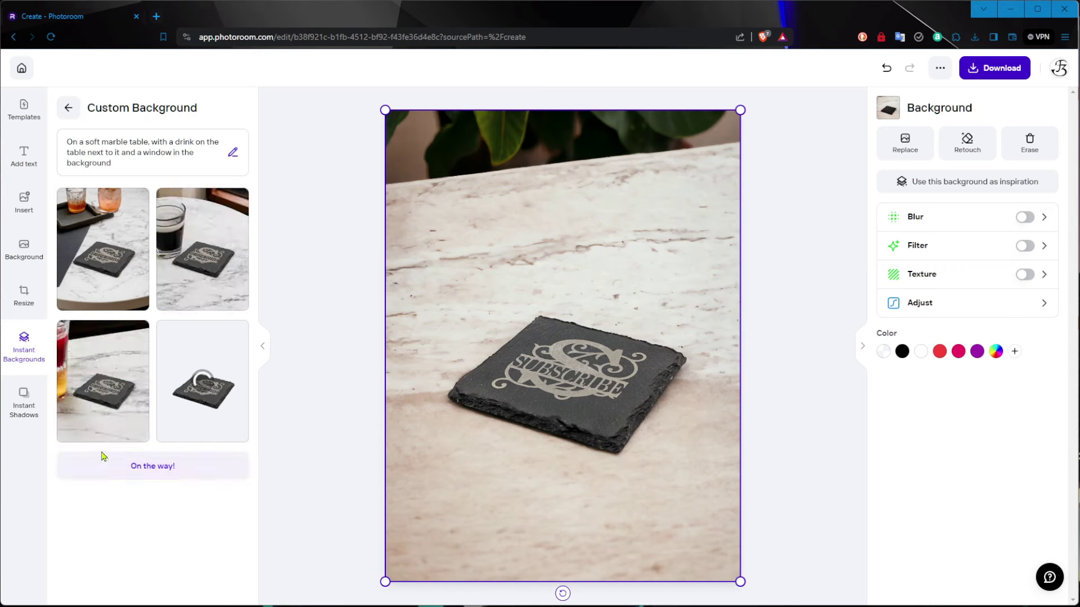
pyautogui.click(109, 408)
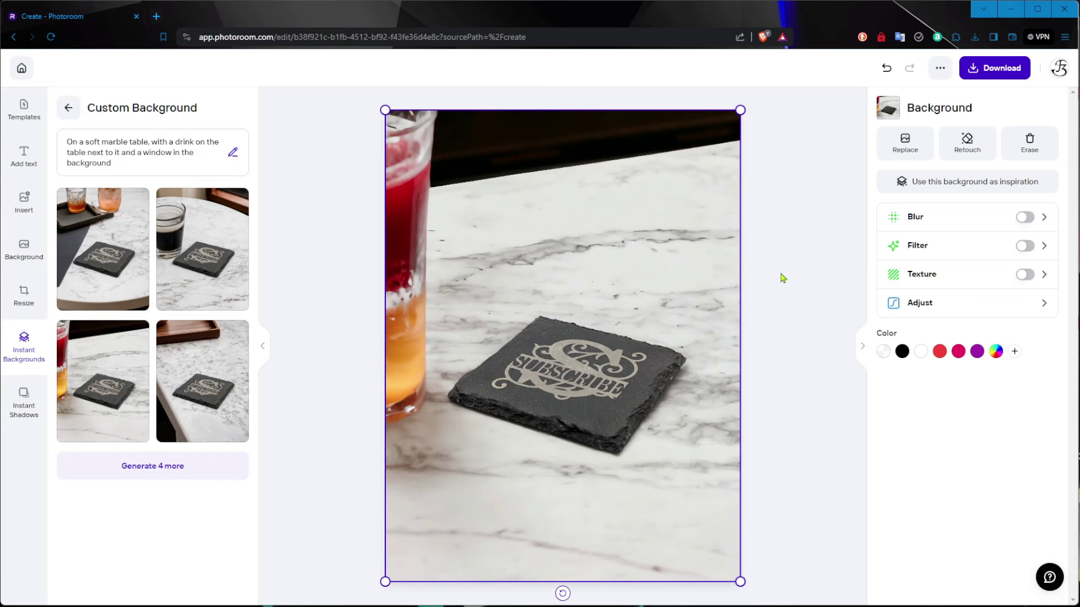
pyautogui.click(93, 145)
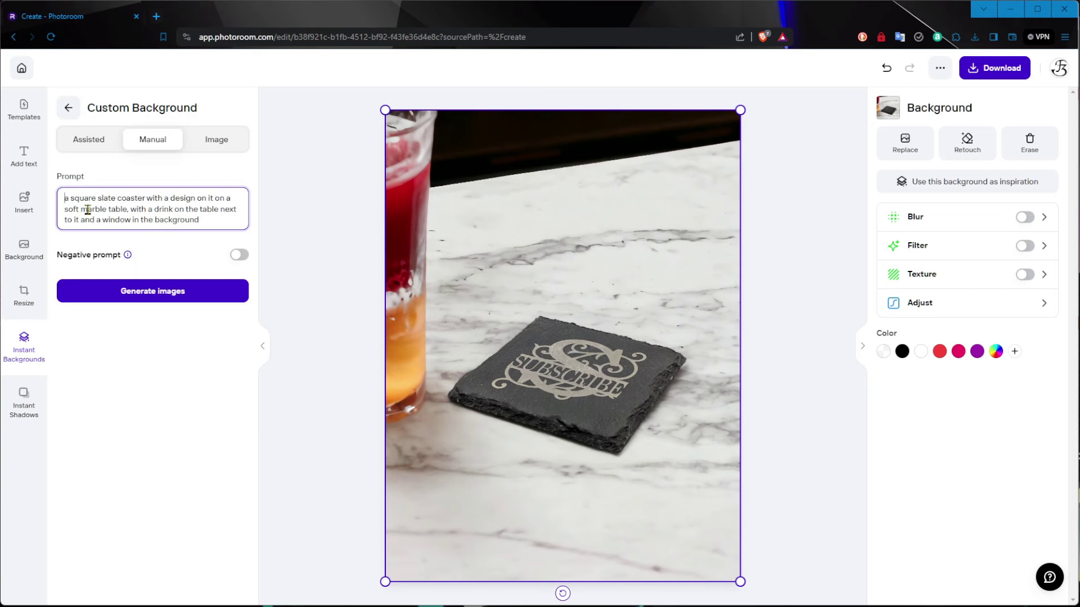
# Step: Replace 'soft marble' with 'dark wooden' in the prompt and generate new backgrounds
pyautogui.moveTo(63, 211); pyautogui.dragTo(109, 210)
pyautogui.write('dark wooden')
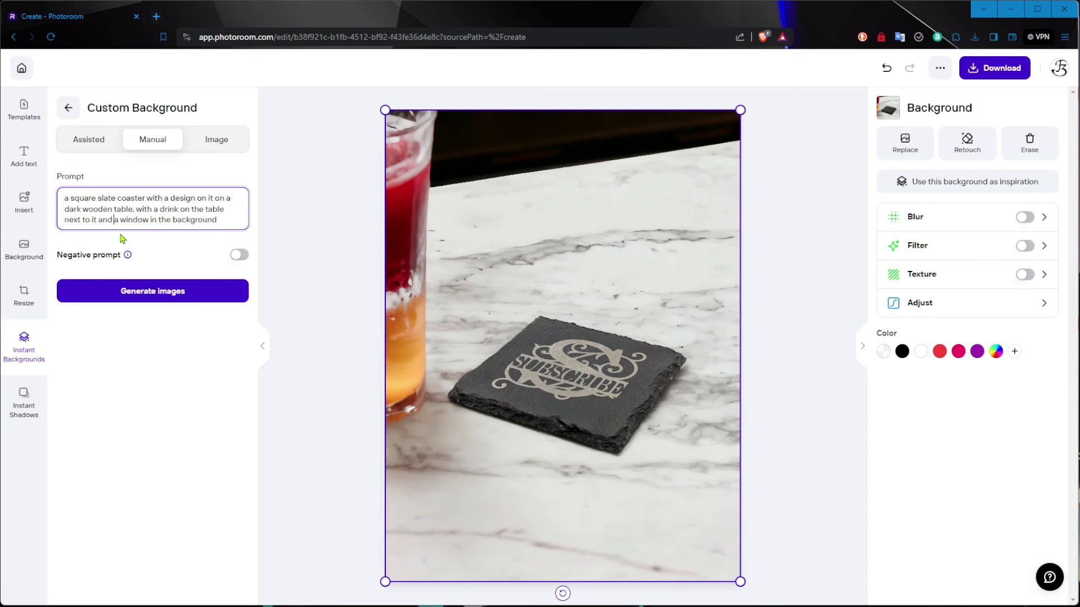
pyautogui.click(149, 293)
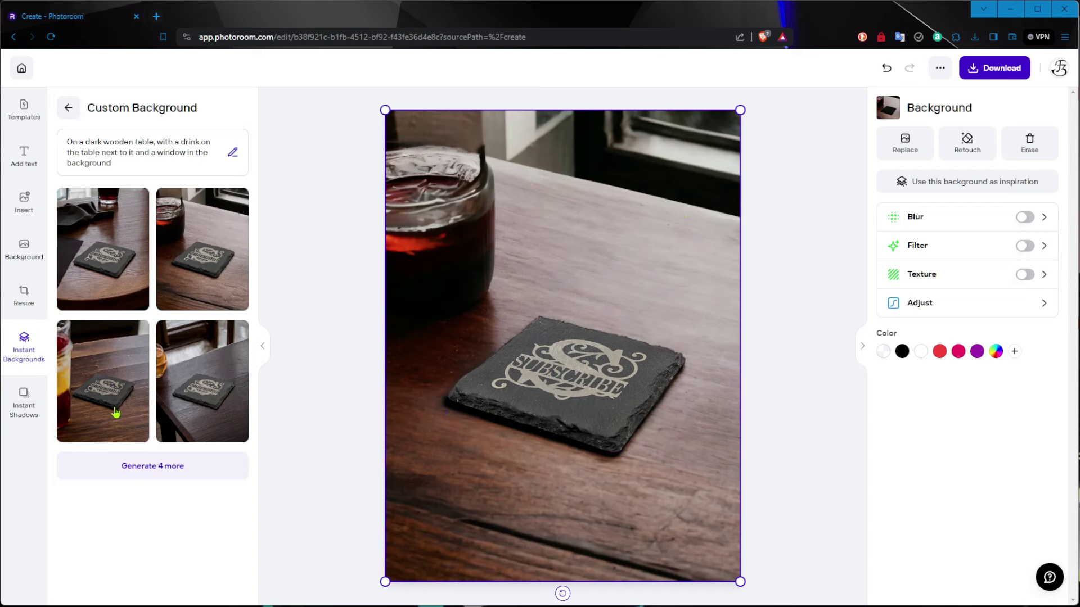
# Step: Generate more variations and settle on the dark wood table with a beer glass by the window
pyautogui.click(149, 464)
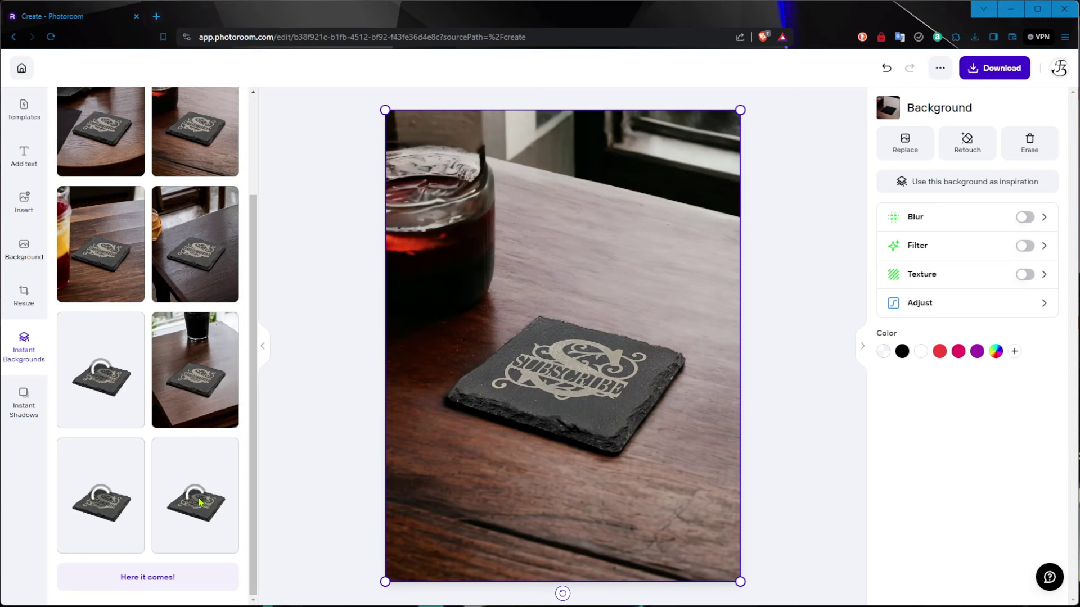
pyautogui.click(114, 443)
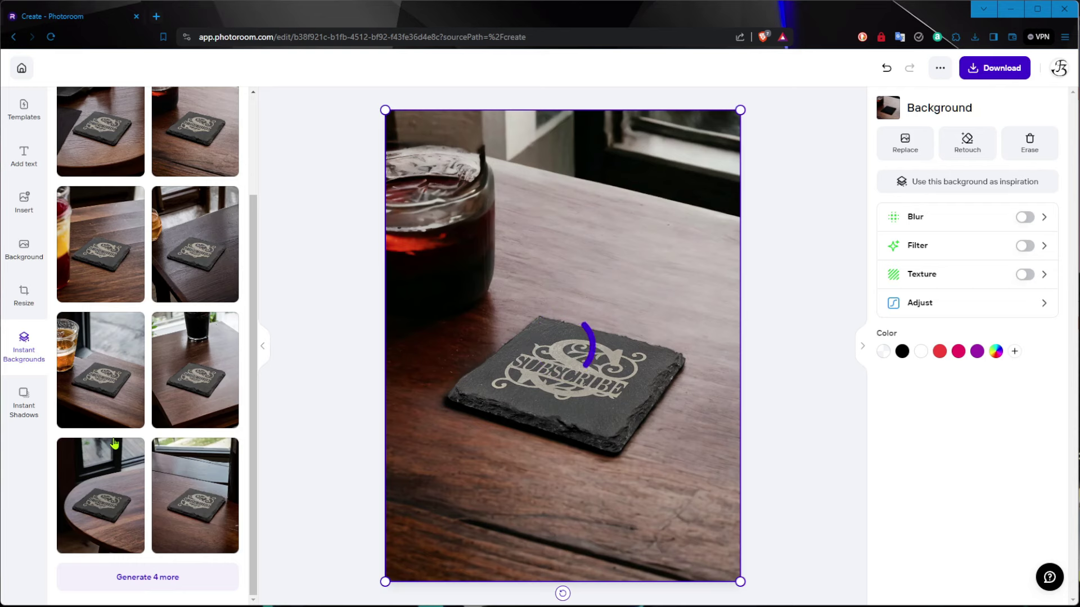
pyautogui.click(109, 398)
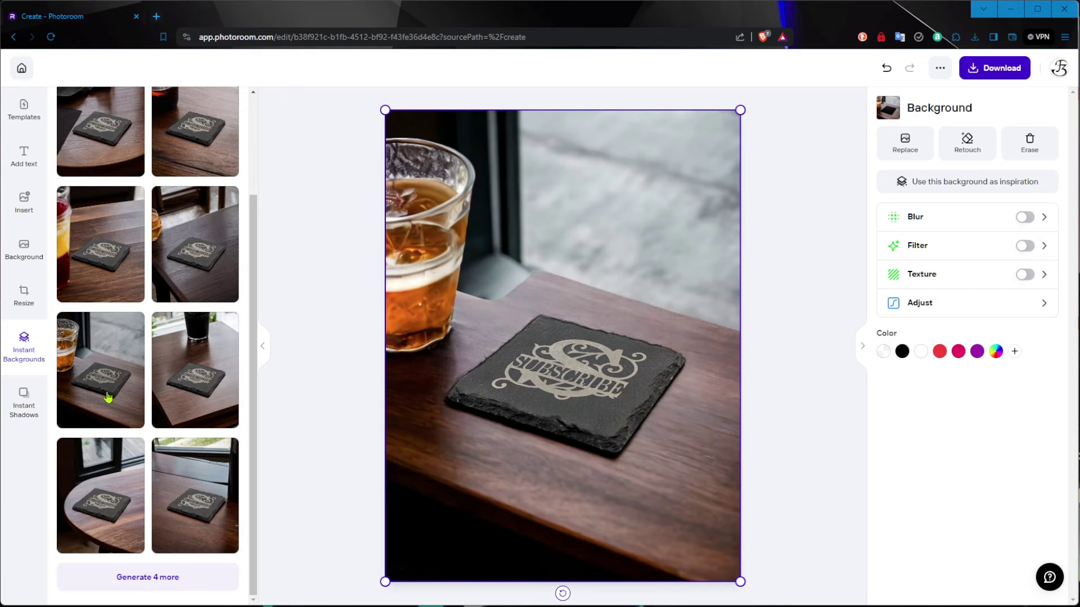
pyautogui.click(163, 574)
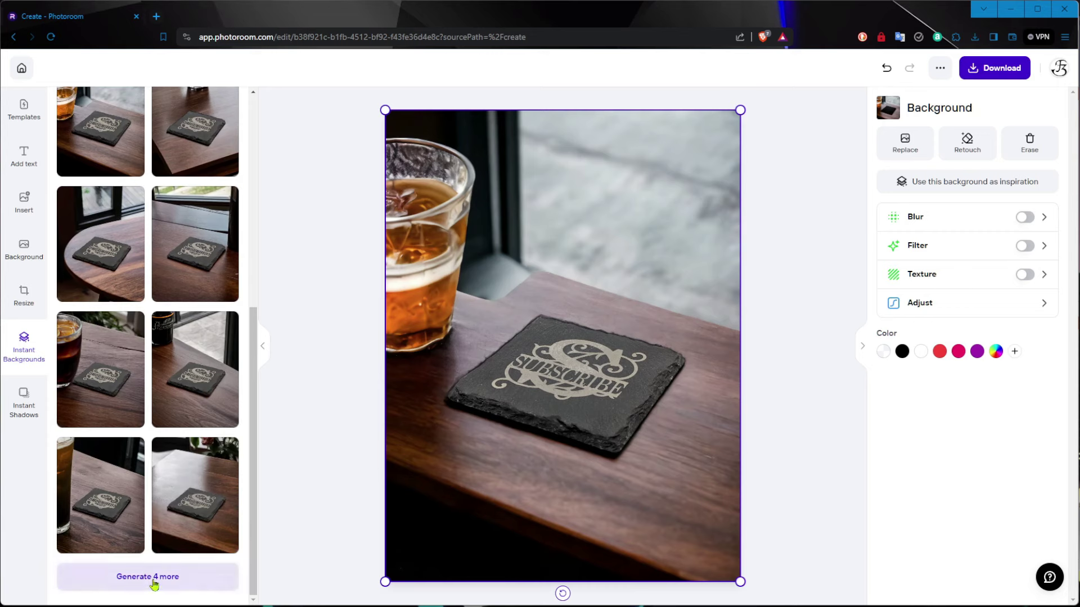
pyautogui.click(154, 579)
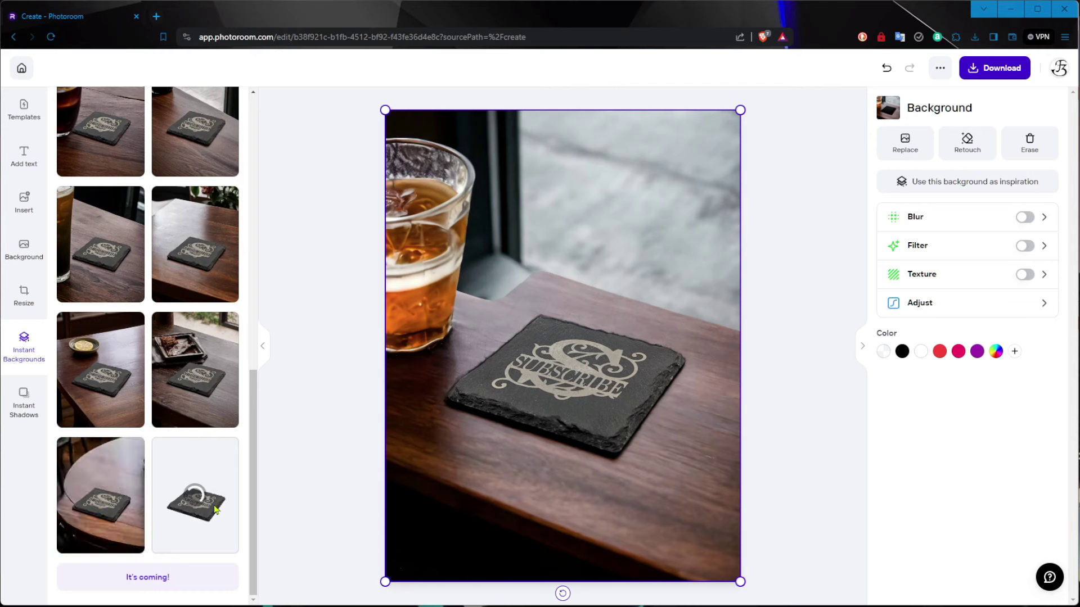
pyautogui.click(199, 511)
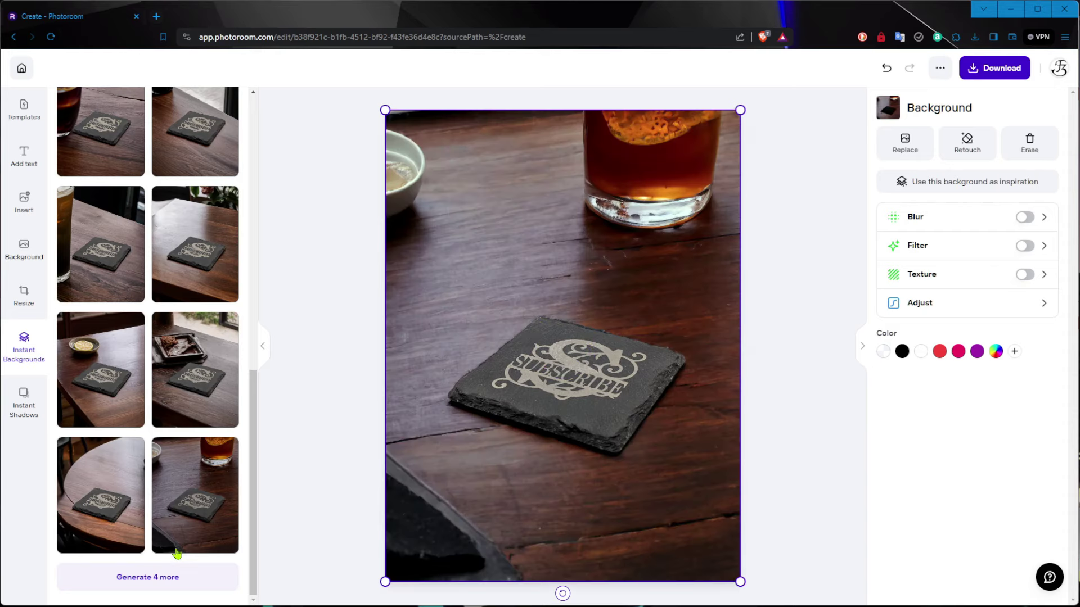
pyautogui.click(163, 575)
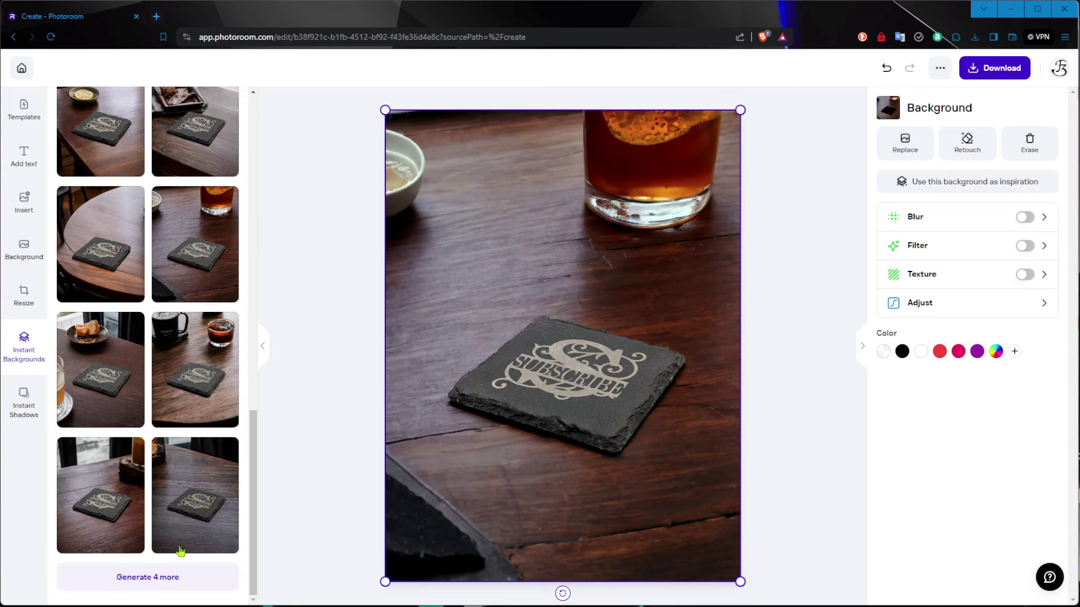
pyautogui.click(171, 500)
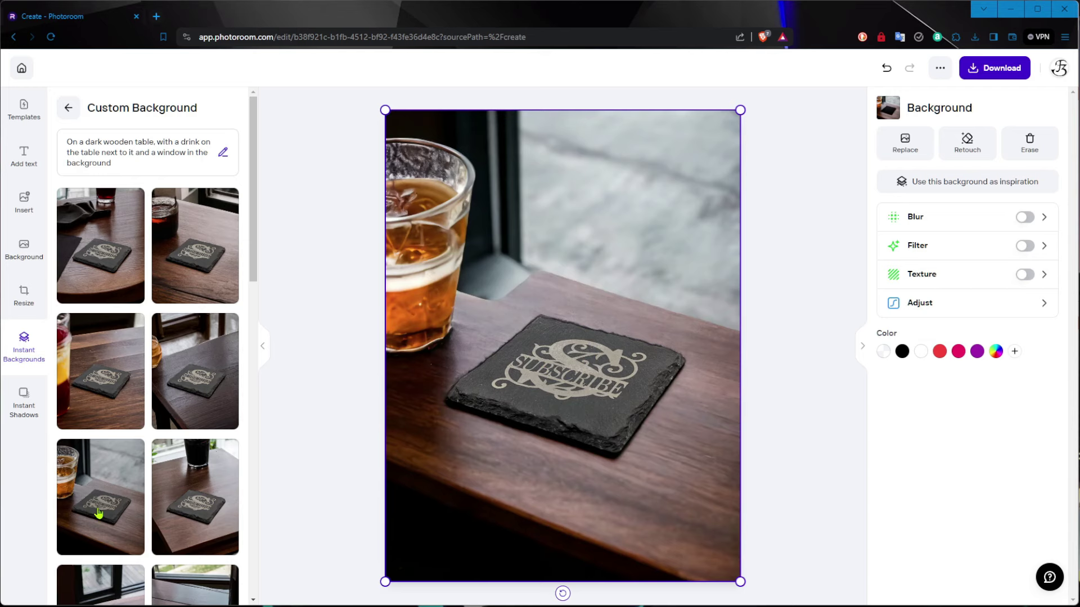
pyautogui.scroll(-4, 188, 521)
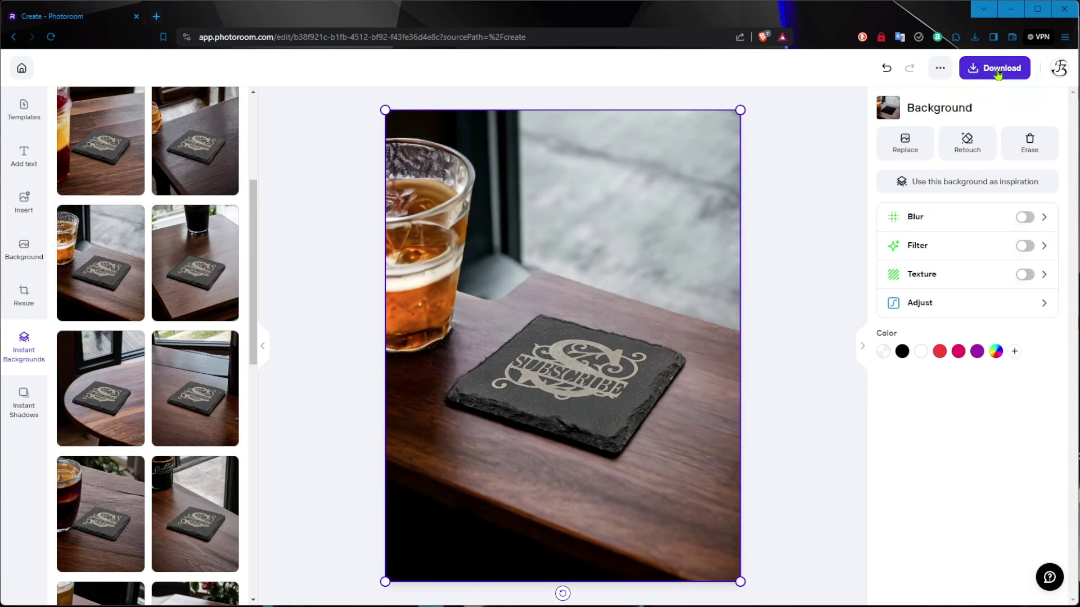
# Step: Download the beer-table mockup as a .png into Downloads, then minimize the browser
pyautogui.click(998, 70)
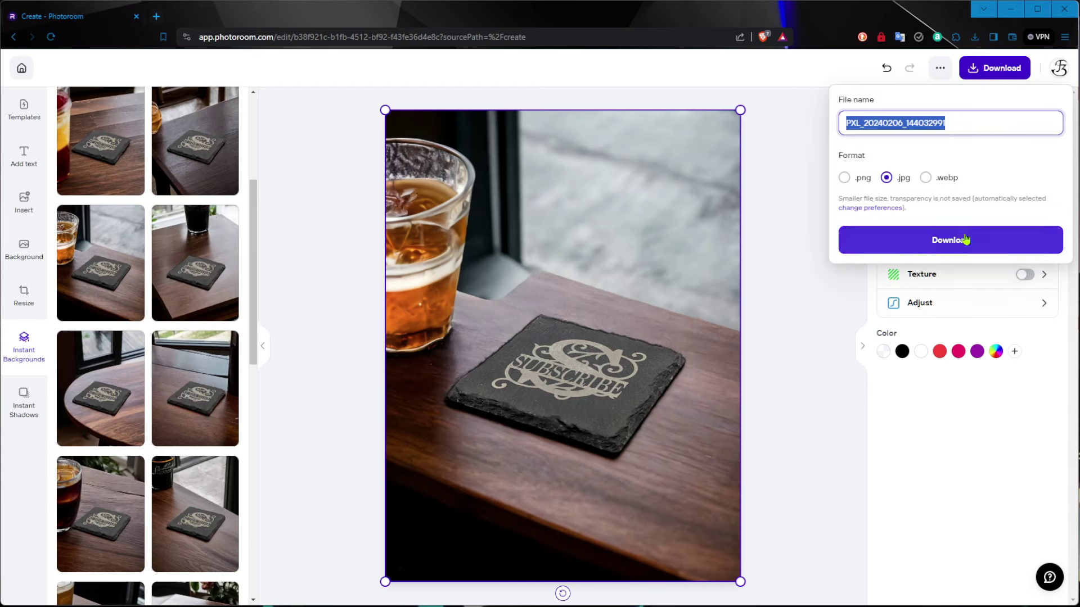
pyautogui.click(844, 177)
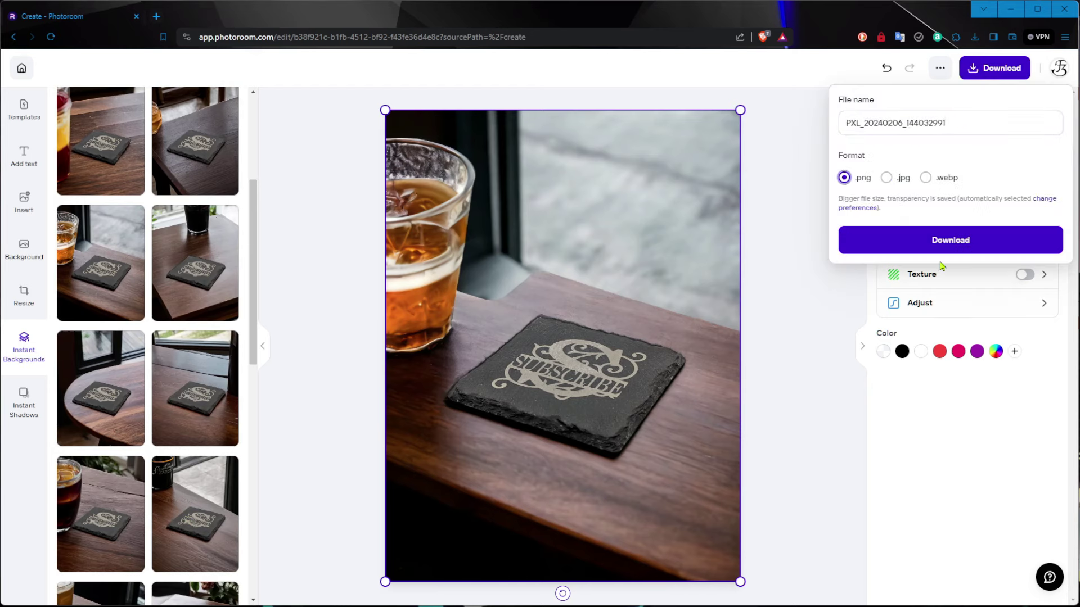
pyautogui.click(944, 241)
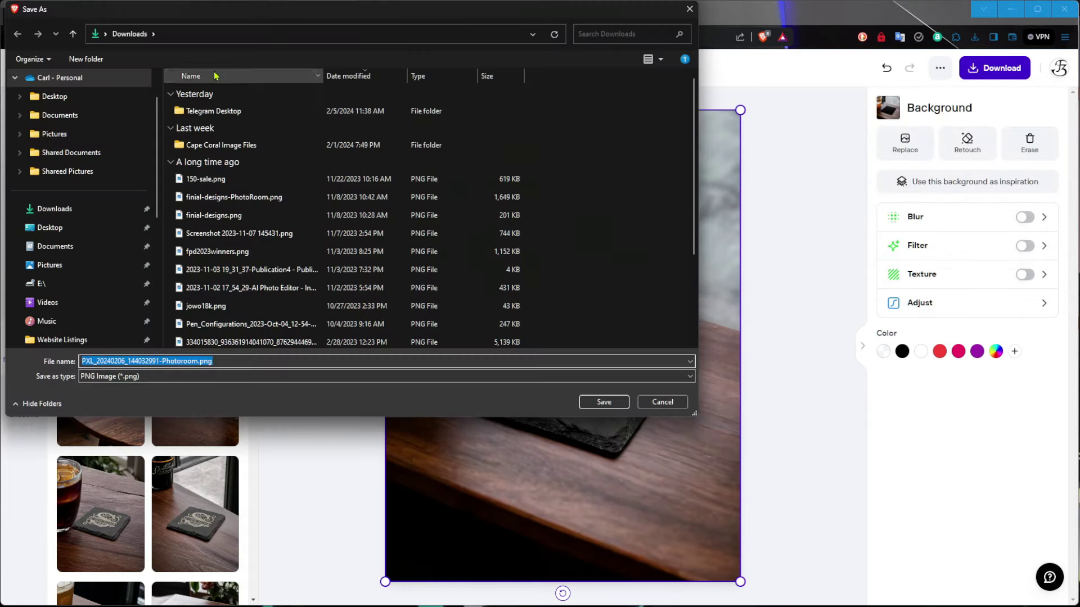
pyautogui.click(605, 402)
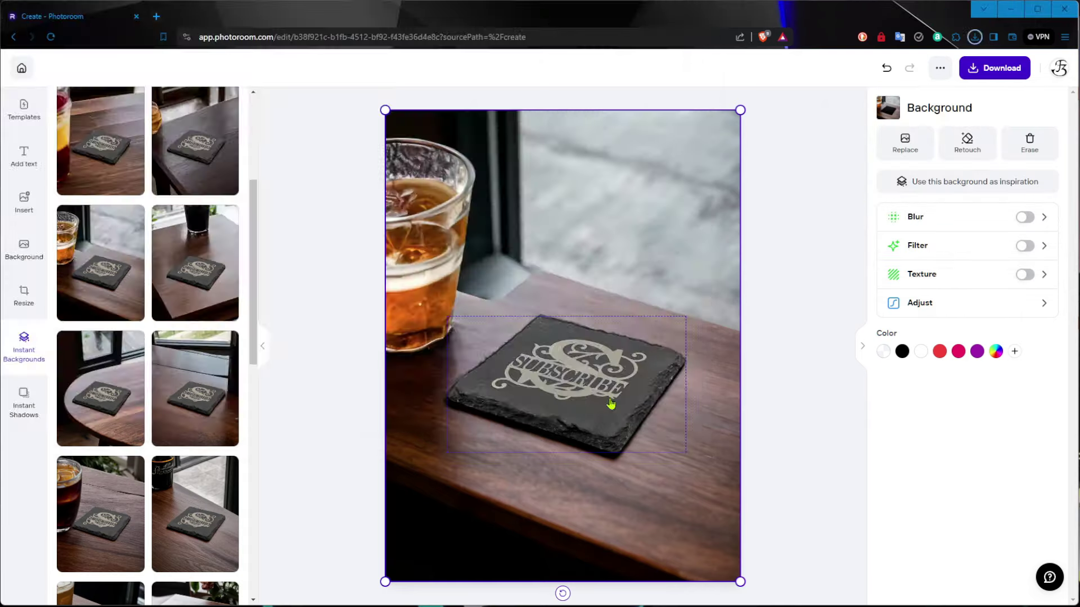
pyautogui.click(1005, 16)
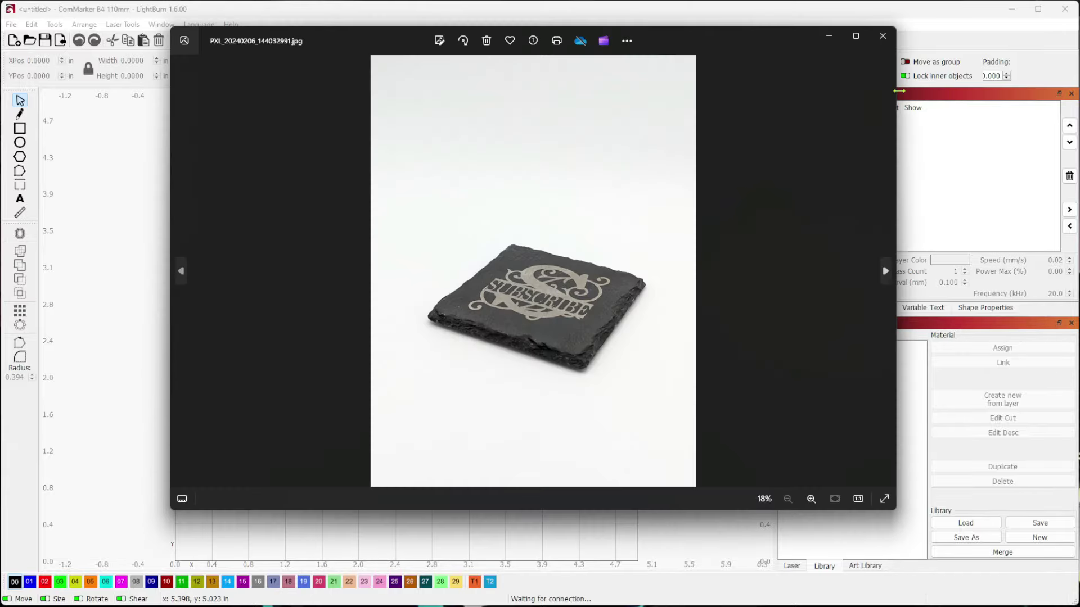
# Step: Close the original JPG and view the Photoroom PNG at 1:1, panned to show the table
pyautogui.click(882, 36)
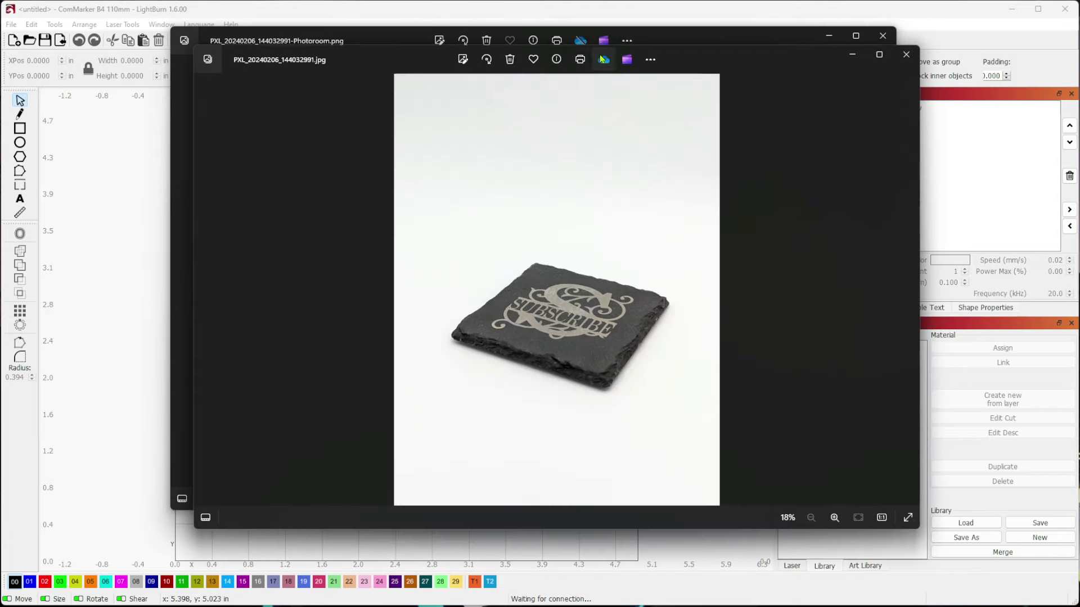
pyautogui.moveTo(719, 40); pyautogui.dragTo(564, 81)
pyautogui.click(734, 49)
pyautogui.scroll(4, 539, 326)
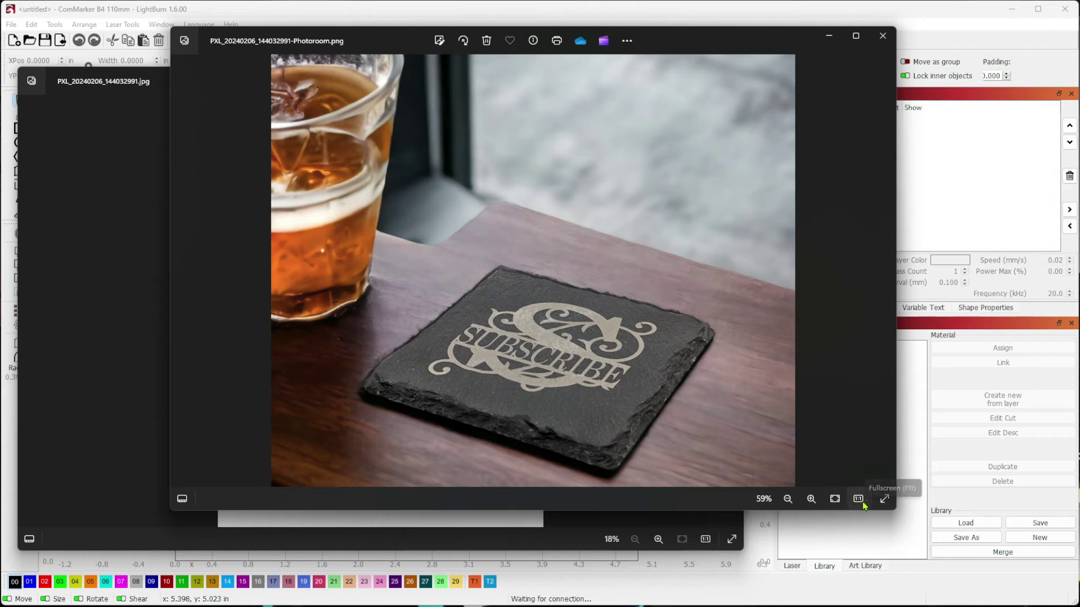
pyautogui.click(858, 499)
pyautogui.scroll(-4, 762, 403)
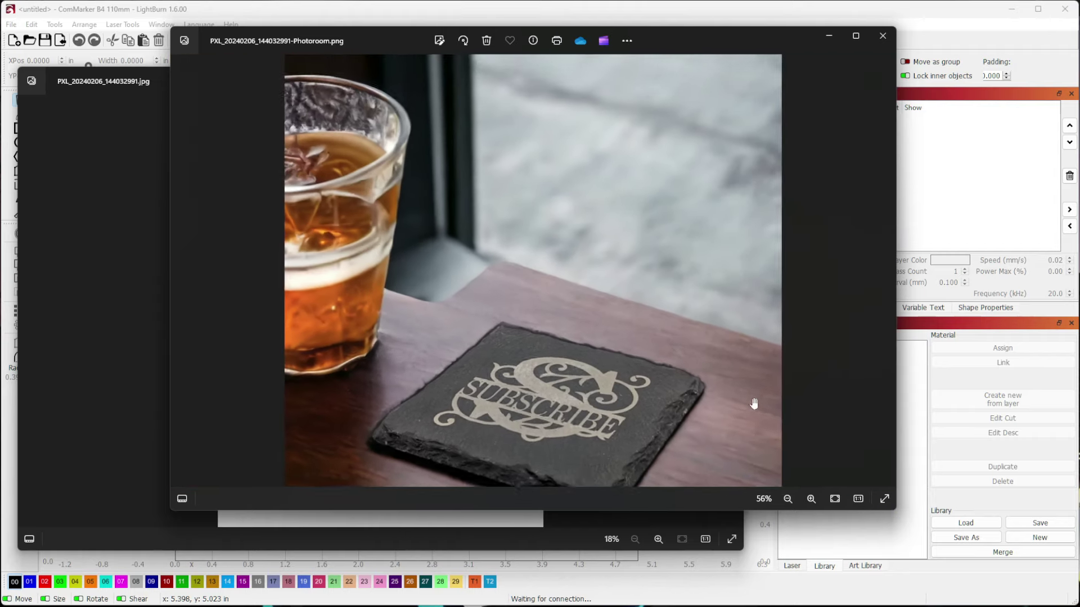
pyautogui.moveTo(698, 424); pyautogui.dragTo(697, 373)
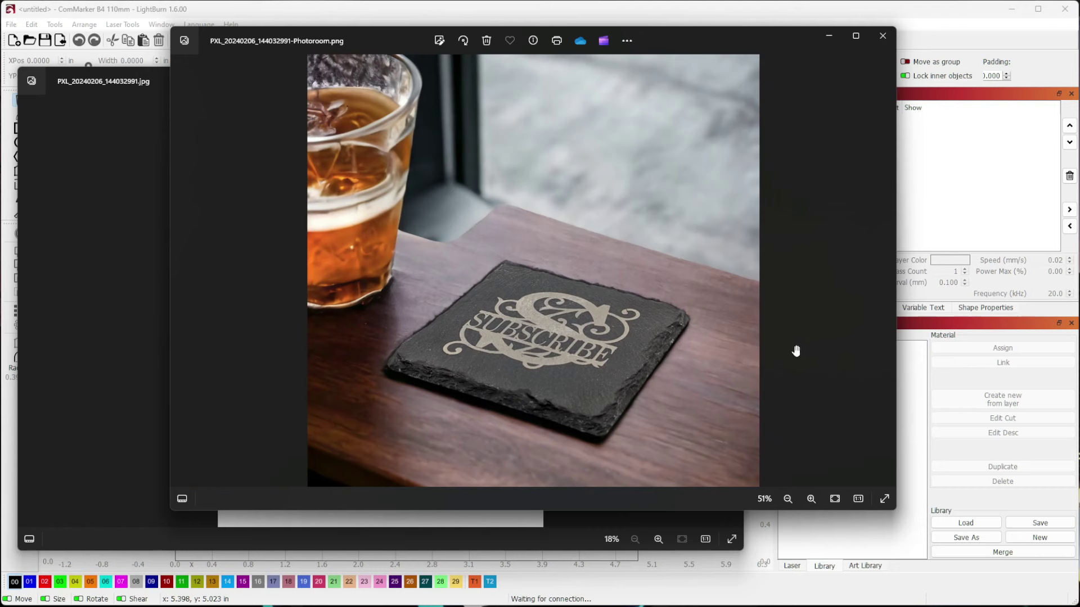